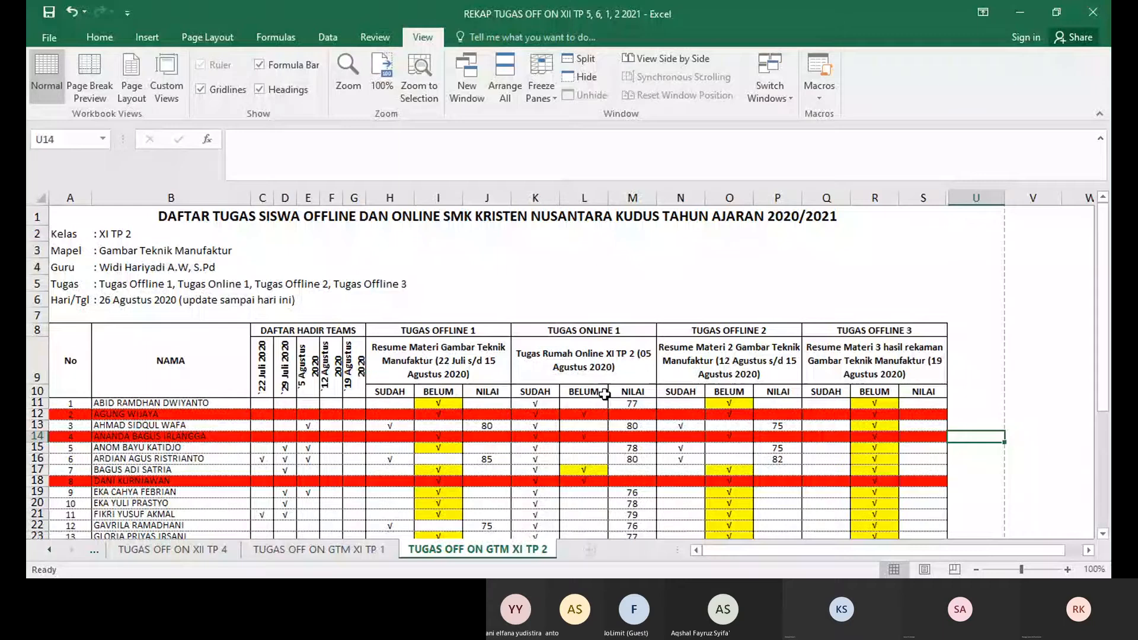
Step: Open the TUGAS OFF ON GTM XI TP 1 sheet and review the SUDAH, BELUM and NILAI entries for Tugas Offline 3
{"action": "left_click", "coordinate": [332, 557]}
{"action": "scroll", "coordinate": [673, 379], "scroll_direction": "down", "scroll_amount": 2}
{"action": "scroll", "coordinate": [672, 379], "scroll_direction": "down", "scroll_amount": 1, "text": "ctrl"}
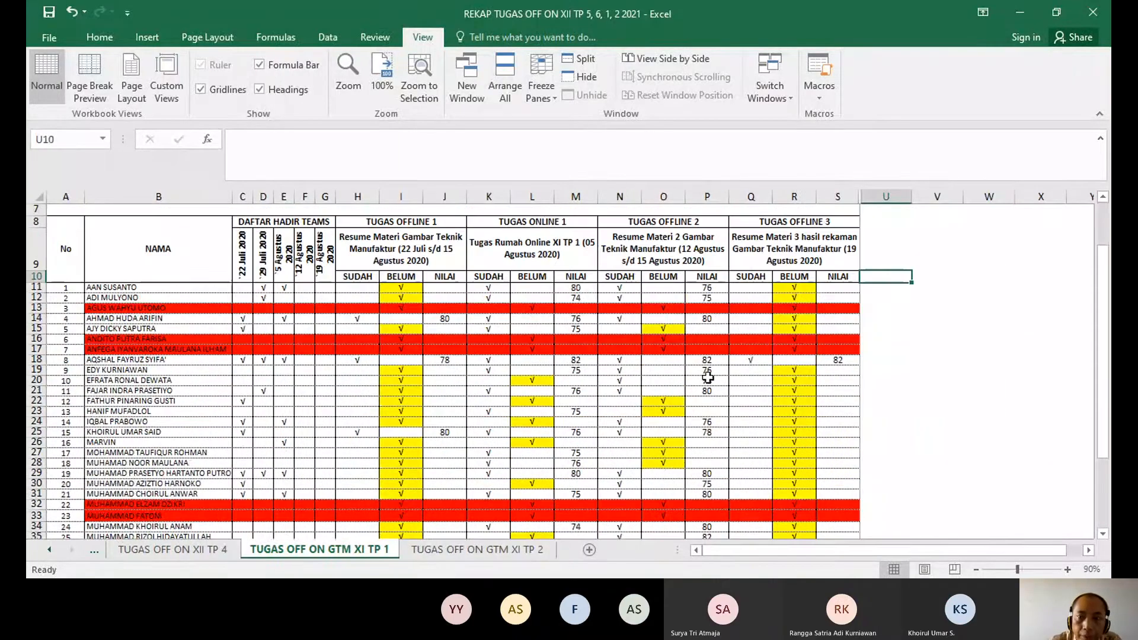
{"action": "scroll", "coordinate": [708, 378], "scroll_direction": "up", "scroll_amount": 1}
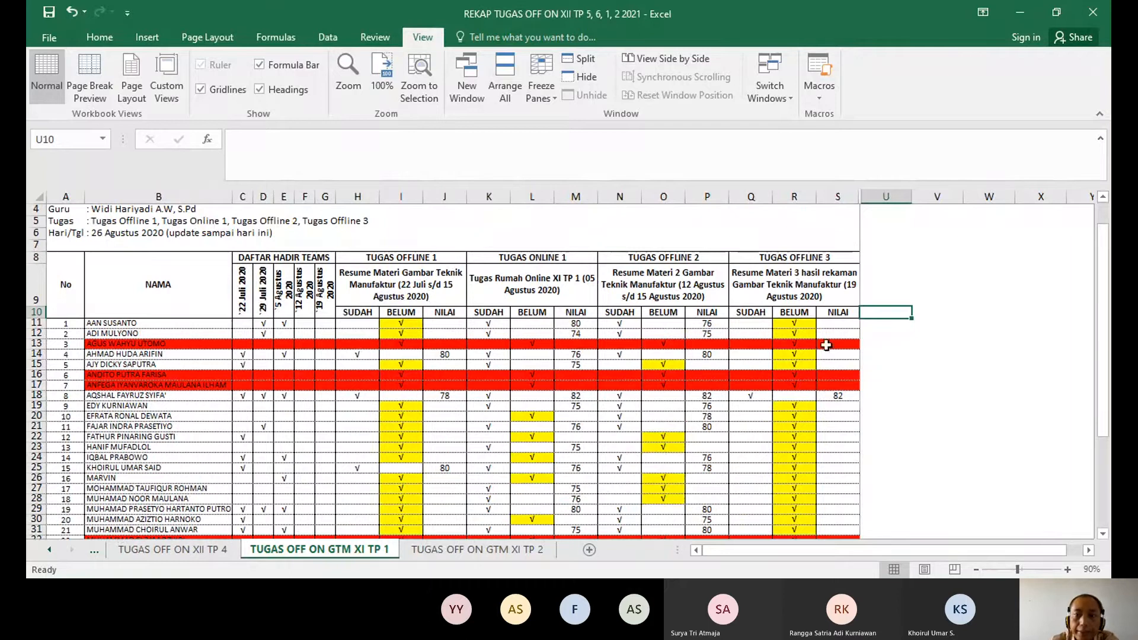
{"action": "left_click", "coordinate": [814, 290]}
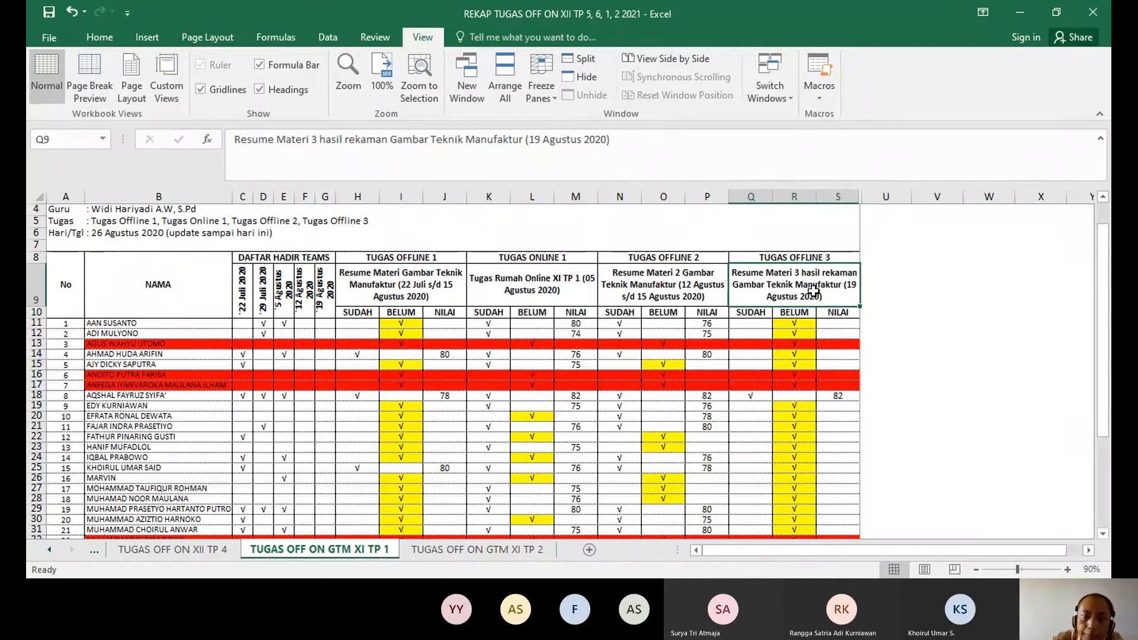
{"action": "scroll", "coordinate": [803, 342], "scroll_direction": "down", "scroll_amount": 2}
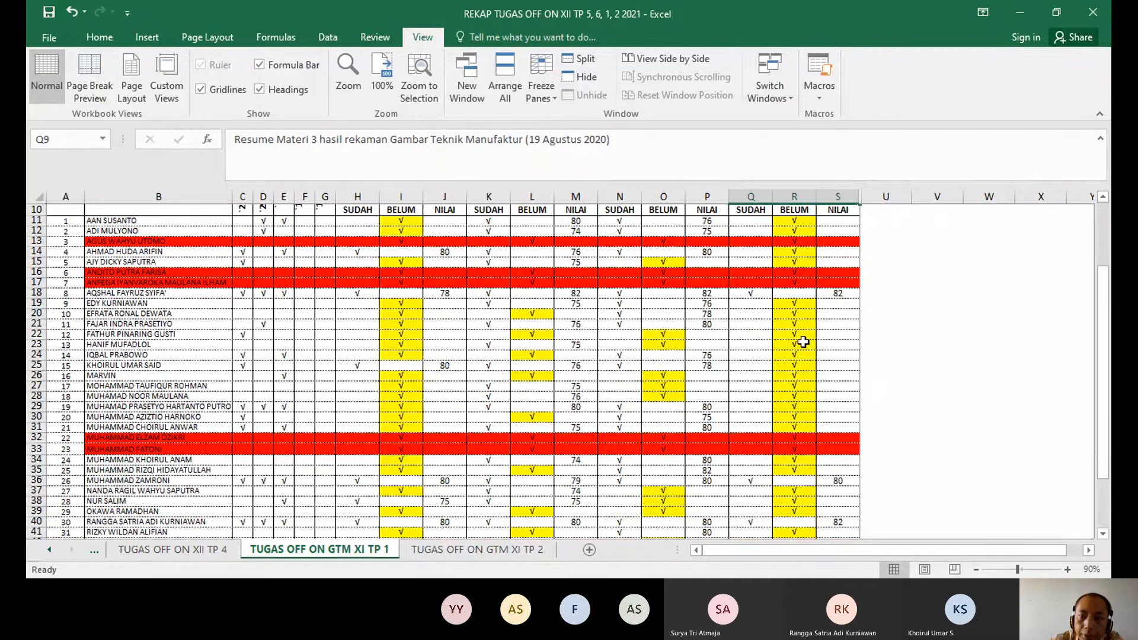
{"action": "left_click", "coordinate": [749, 294]}
{"action": "scroll", "coordinate": [776, 360], "scroll_direction": "down", "scroll_amount": 3}
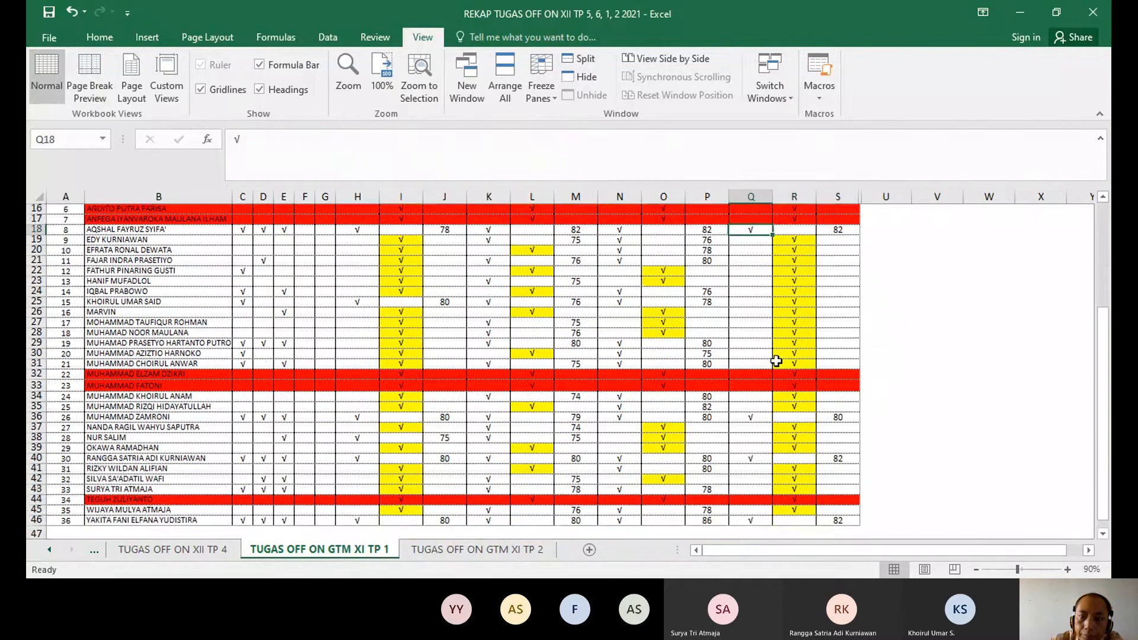
{"action": "scroll", "coordinate": [778, 369], "scroll_direction": "up", "scroll_amount": 2}
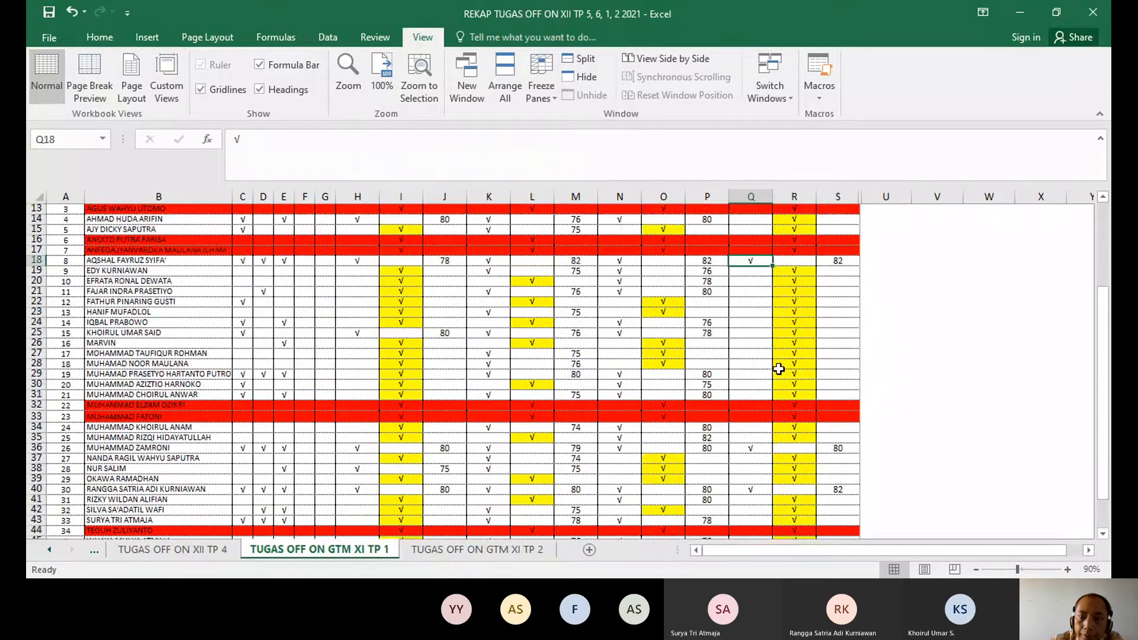
{"action": "scroll", "coordinate": [778, 368], "scroll_direction": "up", "scroll_amount": 2}
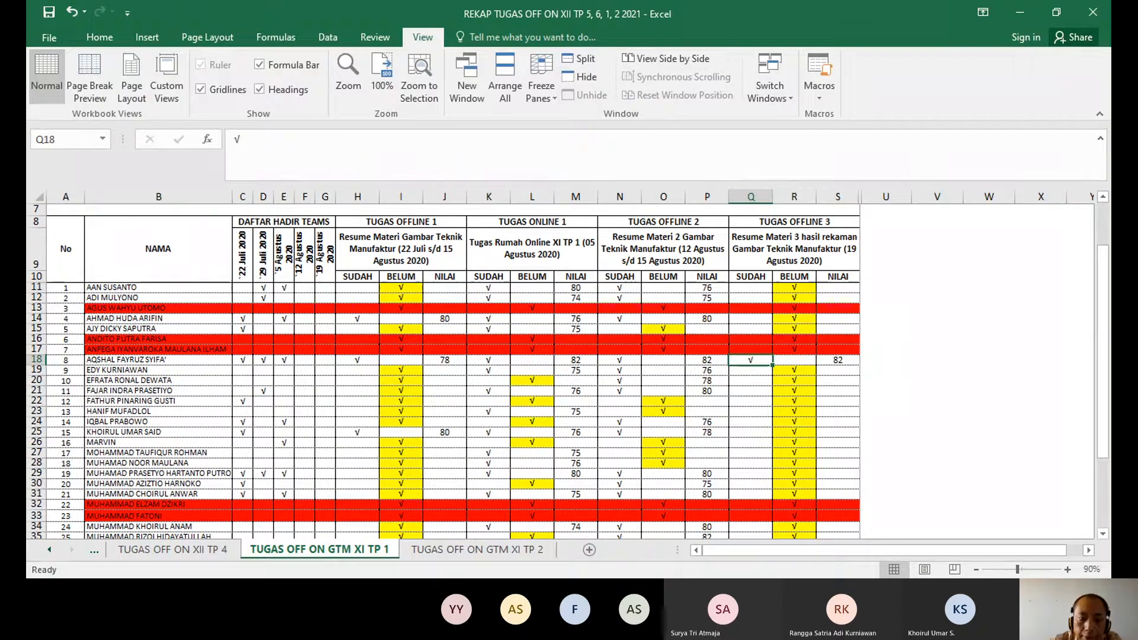
Step: Switch to SiSMART Guru in the browser and open the details of the XI TP 1 assignment due 2020-08-26
{"action": "key", "text": "alt+Tab"}
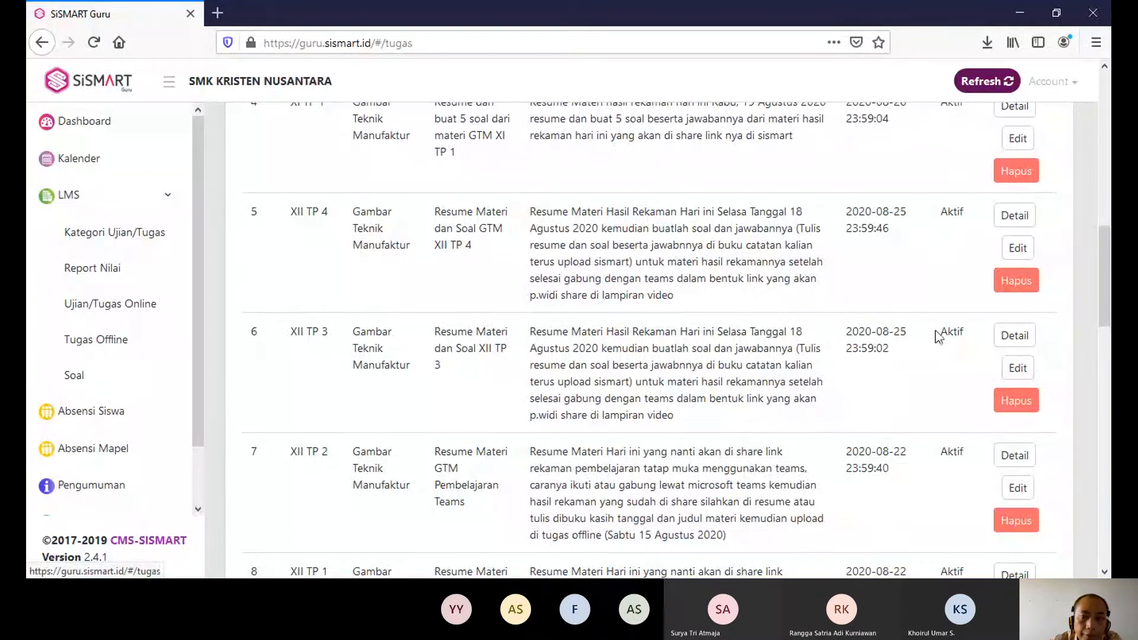
{"action": "scroll", "coordinate": [720, 336], "scroll_direction": "up", "scroll_amount": 3}
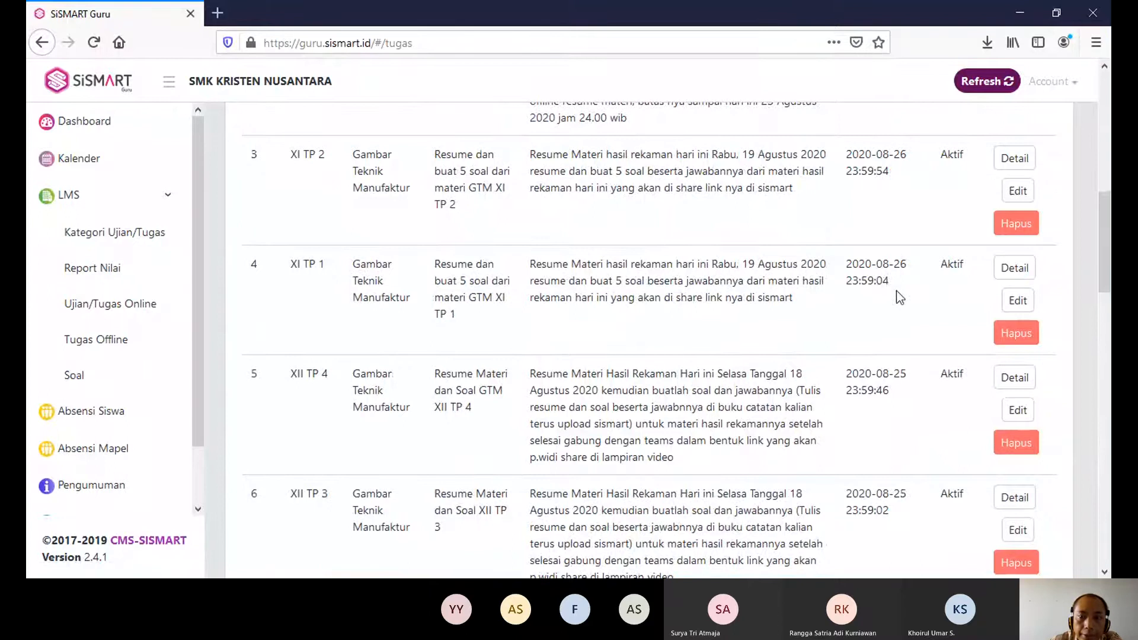
{"action": "left_click", "coordinate": [1014, 268]}
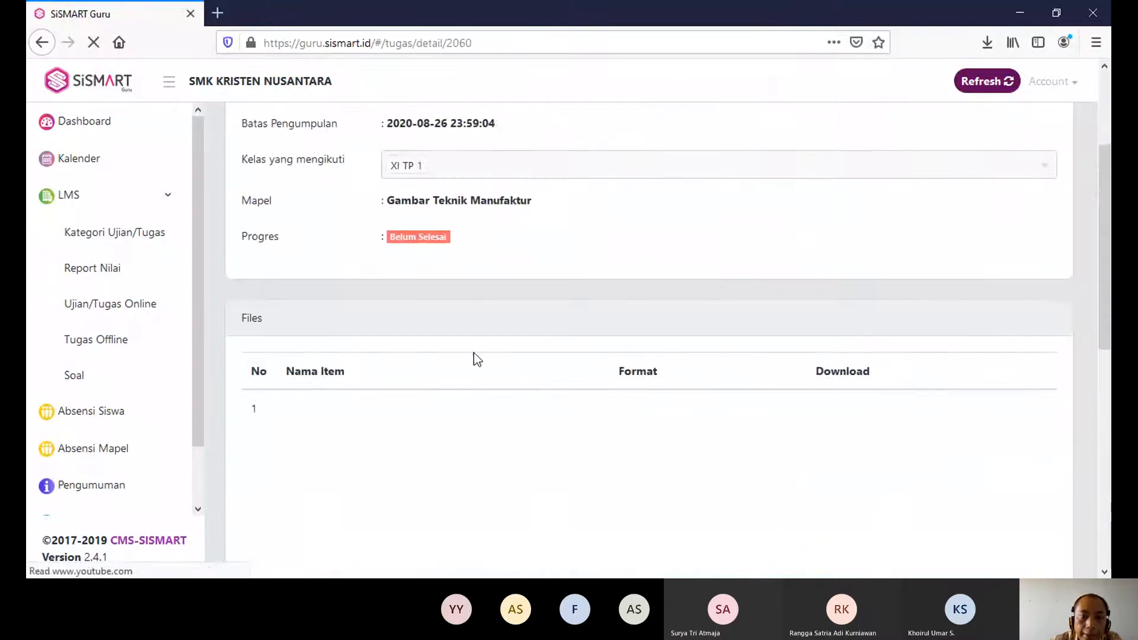
Step: Examine the assignment's attached lesson video, its file entries and the list of students who submitted answers
{"action": "scroll", "coordinate": [474, 379], "scroll_direction": "down", "scroll_amount": 4}
{"action": "scroll", "coordinate": [477, 391], "scroll_direction": "down", "scroll_amount": 2}
{"action": "scroll", "coordinate": [521, 254], "scroll_direction": "up", "scroll_amount": 3}
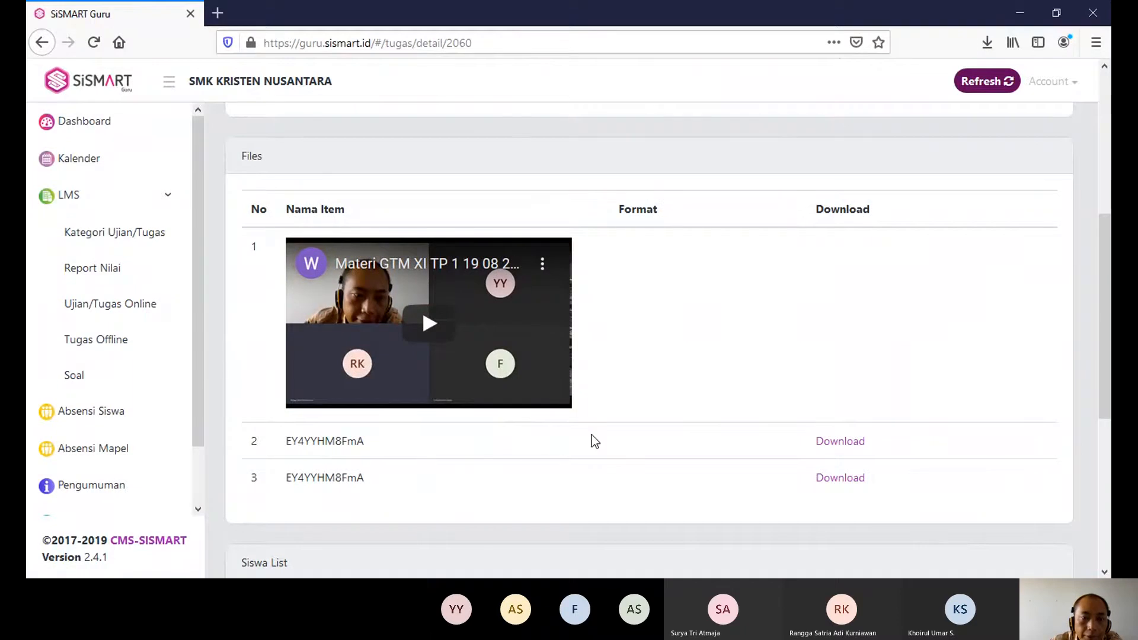
{"action": "scroll", "coordinate": [594, 440], "scroll_direction": "down", "scroll_amount": 3}
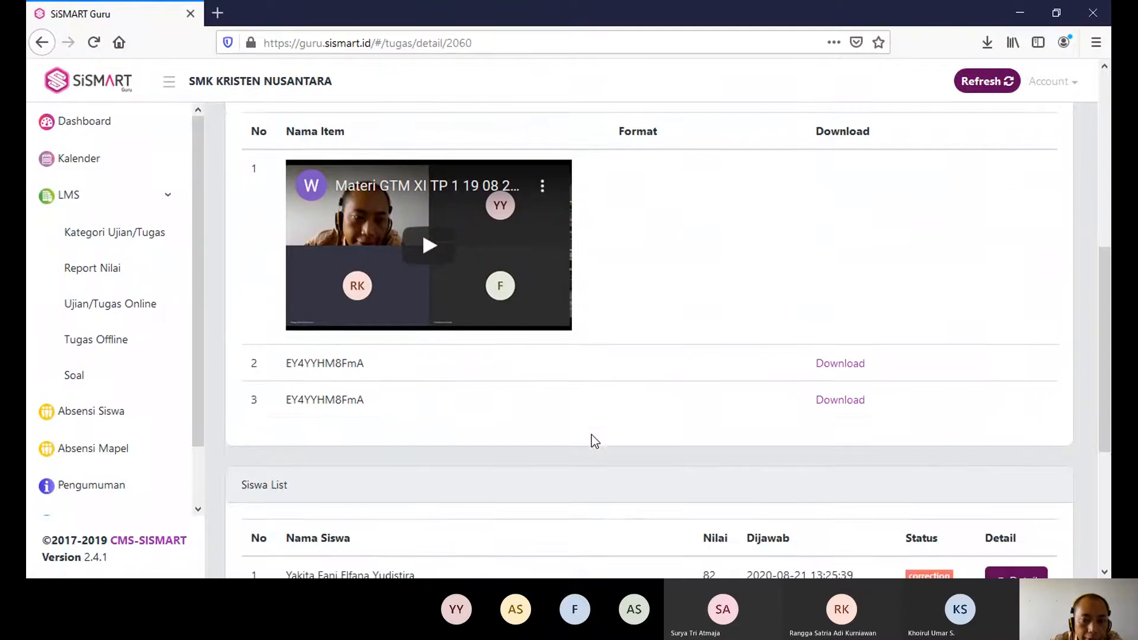
{"action": "scroll", "coordinate": [593, 440], "scroll_direction": "up", "scroll_amount": 3}
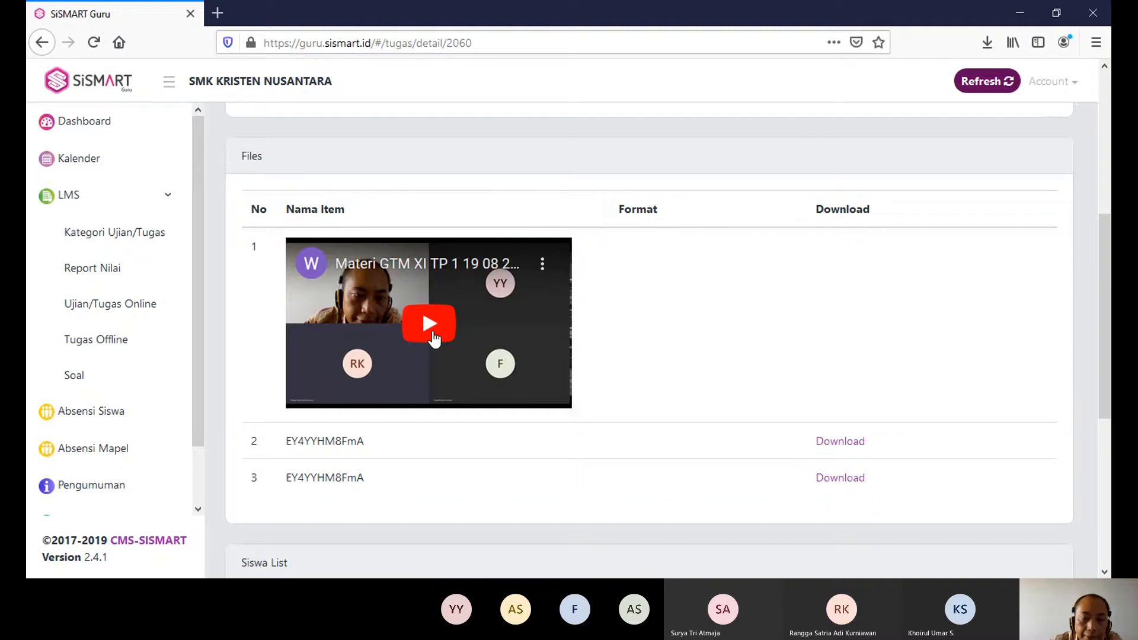
{"action": "scroll", "coordinate": [460, 391], "scroll_direction": "down", "scroll_amount": 3}
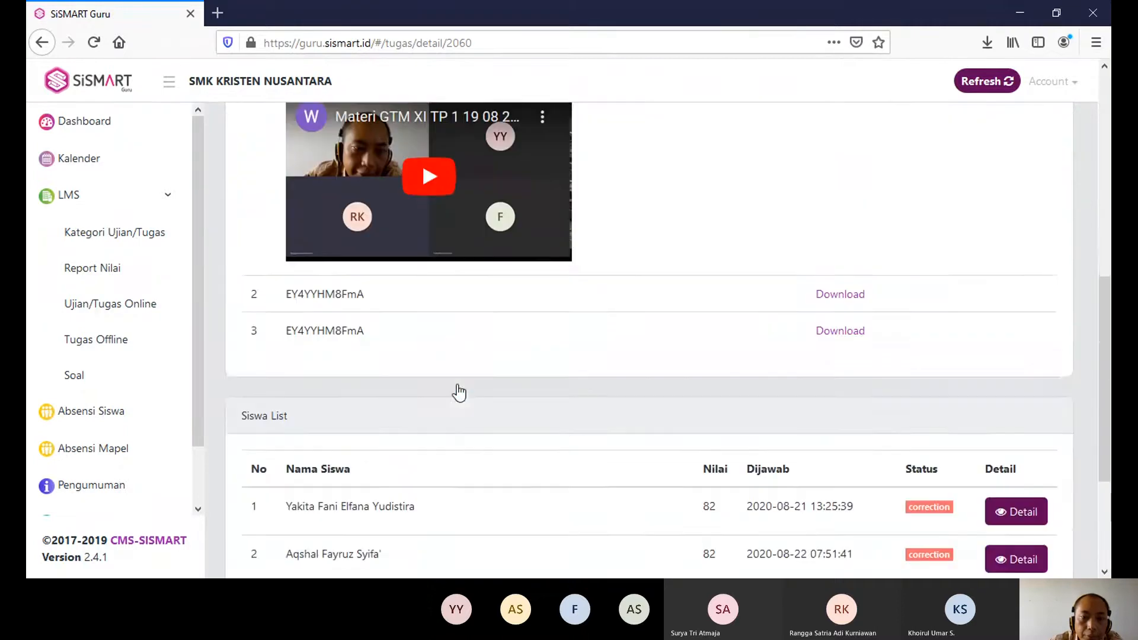
{"action": "scroll", "coordinate": [459, 391], "scroll_direction": "down", "scroll_amount": 3}
{"action": "scroll", "coordinate": [567, 322], "scroll_direction": "up", "scroll_amount": 3}
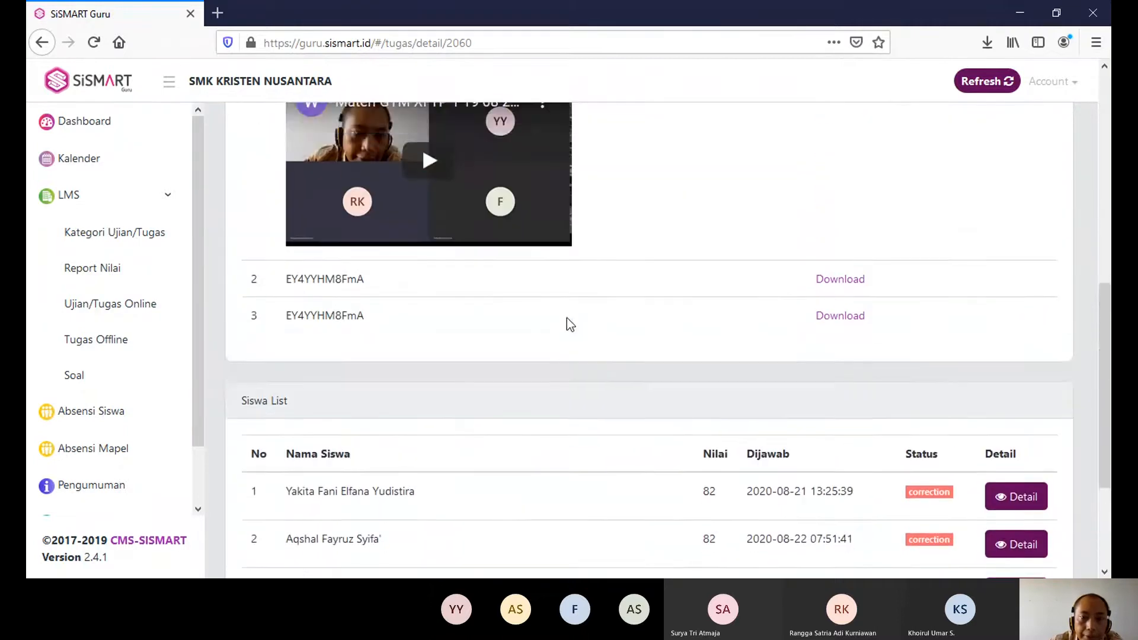
{"action": "scroll", "coordinate": [569, 326], "scroll_direction": "down", "scroll_amount": 3}
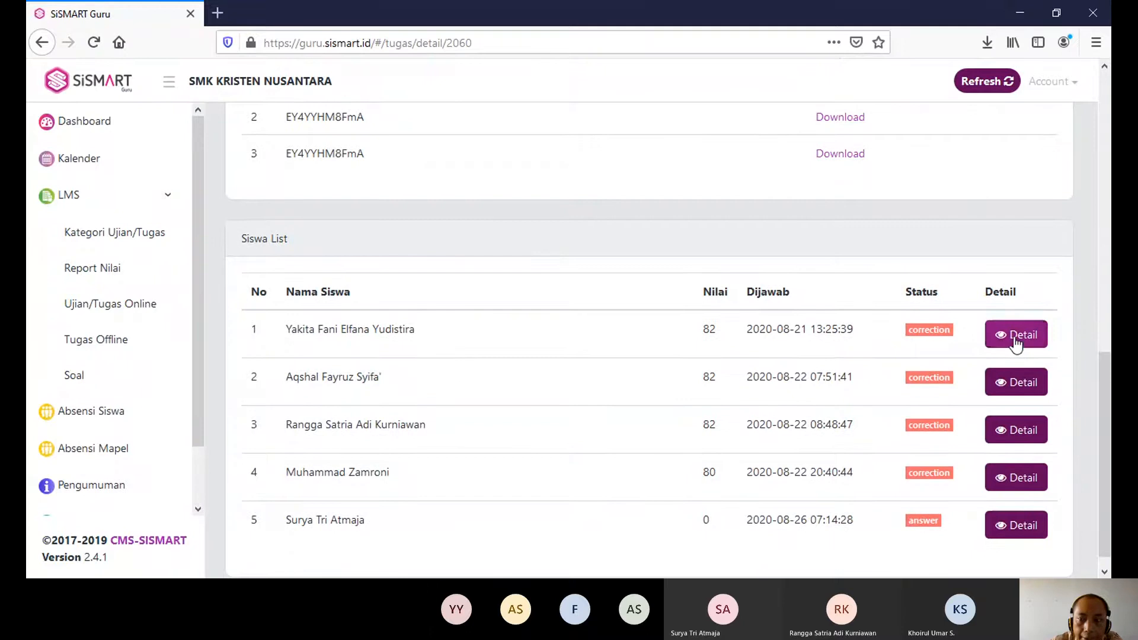
Step: Open the first listed student's submission, review its assignment information and answer files, and close it
{"action": "left_click", "coordinate": [1014, 338]}
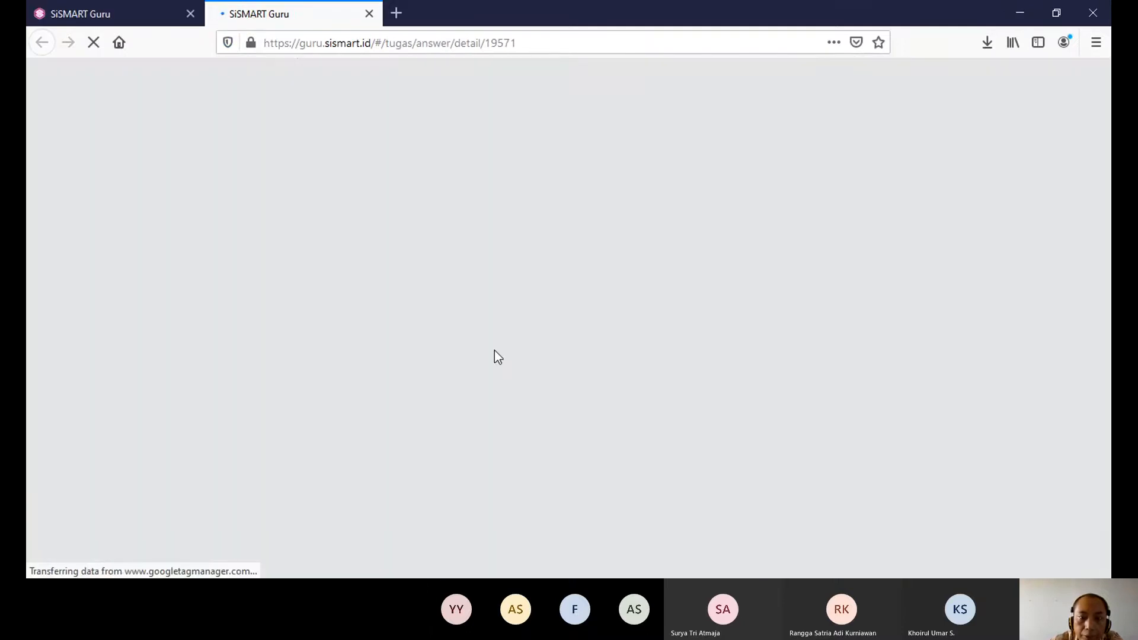
{"action": "scroll", "coordinate": [493, 380], "scroll_direction": "down", "scroll_amount": 10}
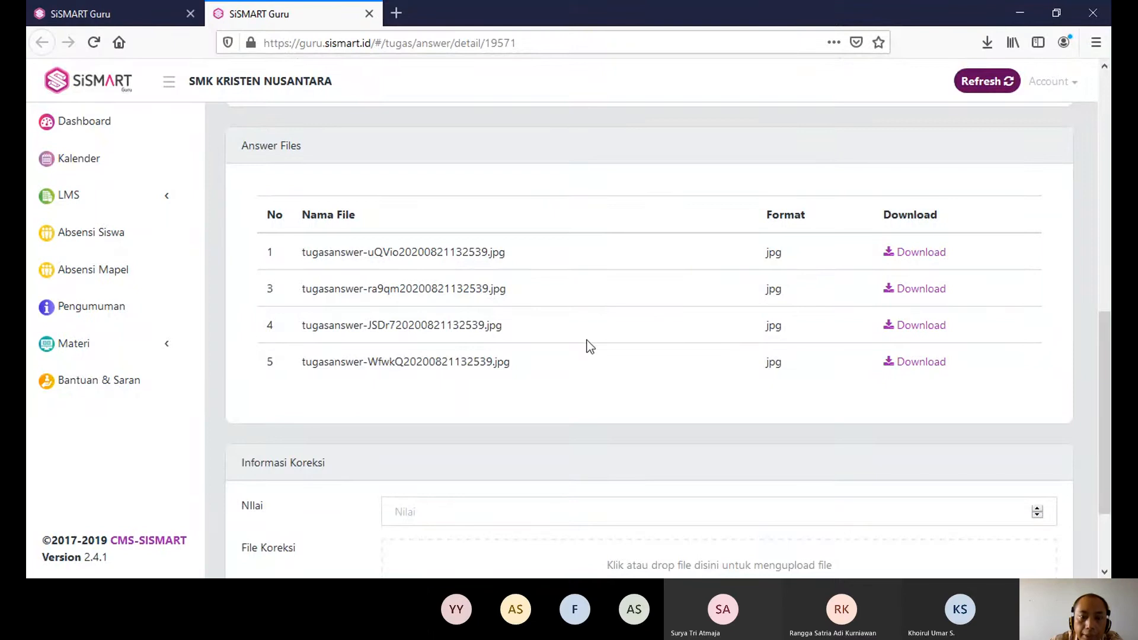
{"action": "scroll", "coordinate": [465, 394], "scroll_direction": "up", "scroll_amount": 3}
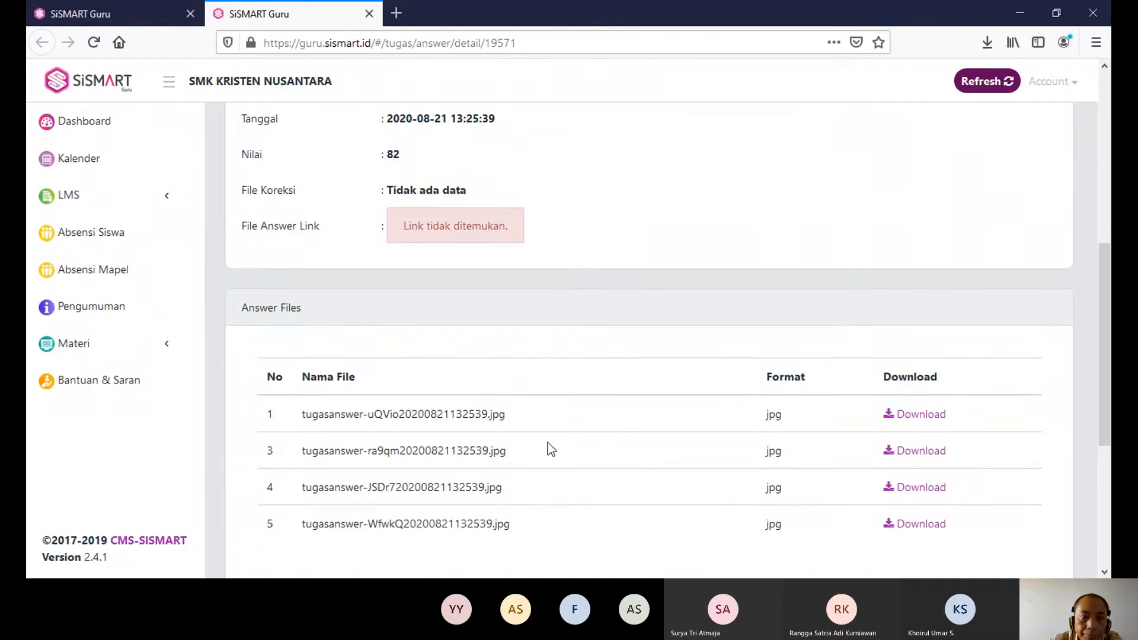
{"action": "scroll", "coordinate": [549, 451], "scroll_direction": "up", "scroll_amount": 4}
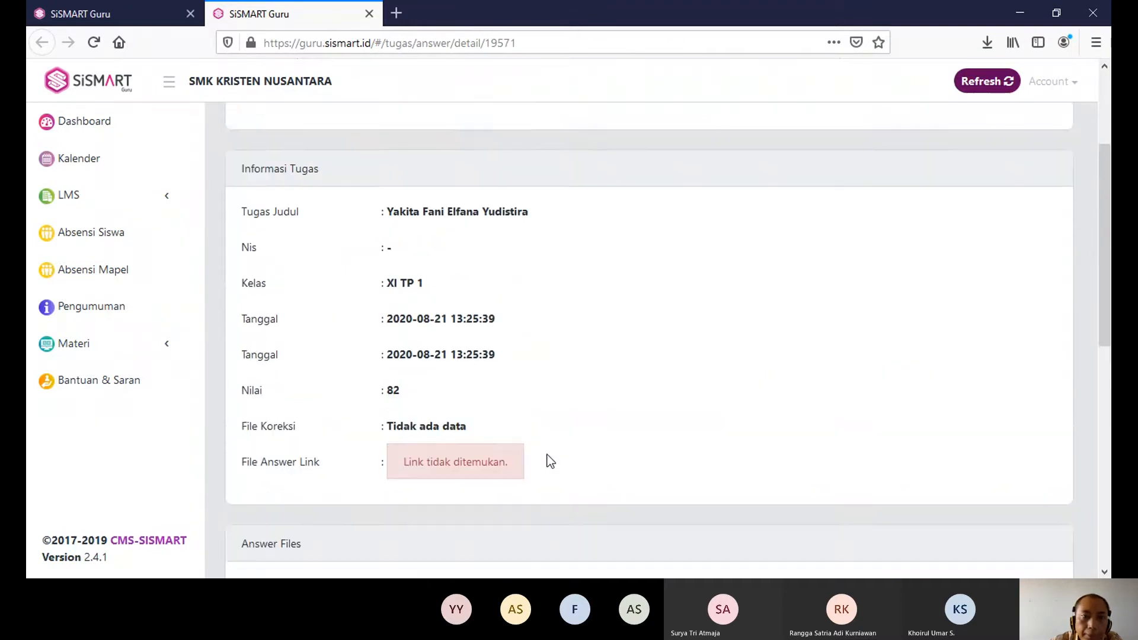
{"action": "scroll", "coordinate": [551, 462], "scroll_direction": "up", "scroll_amount": 3}
{"action": "scroll", "coordinate": [548, 461], "scroll_direction": "down", "scroll_amount": 4}
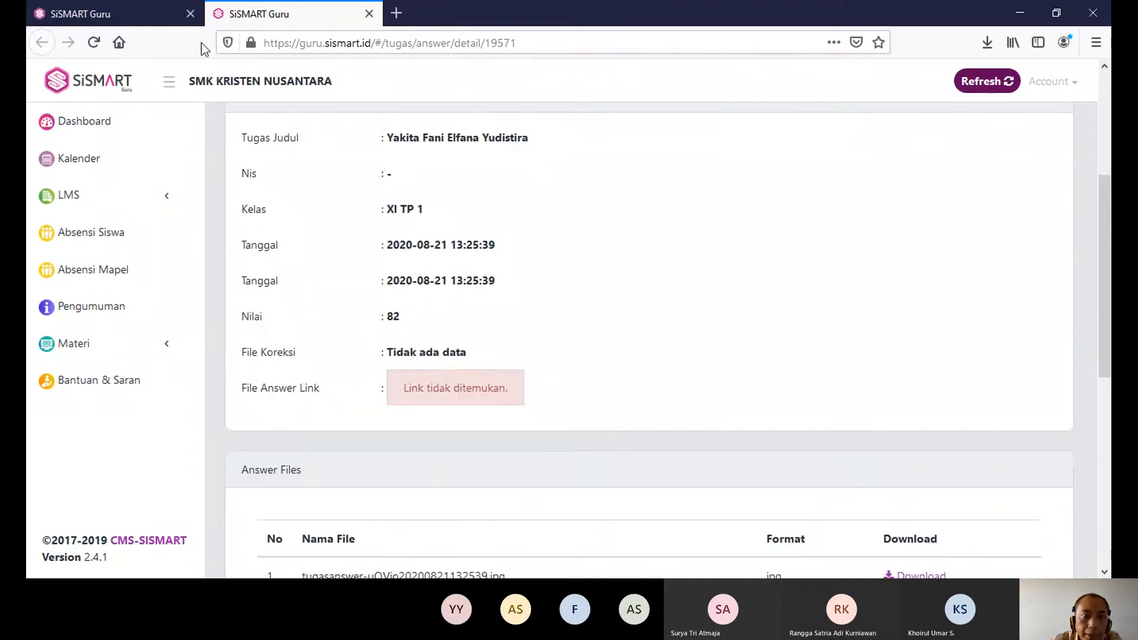
{"action": "left_click", "coordinate": [369, 15]}
Step: Compare the Files section with the Siswa List, checking each student's grade, answer date and correction status
{"action": "scroll", "coordinate": [557, 254], "scroll_direction": "up", "scroll_amount": 5}
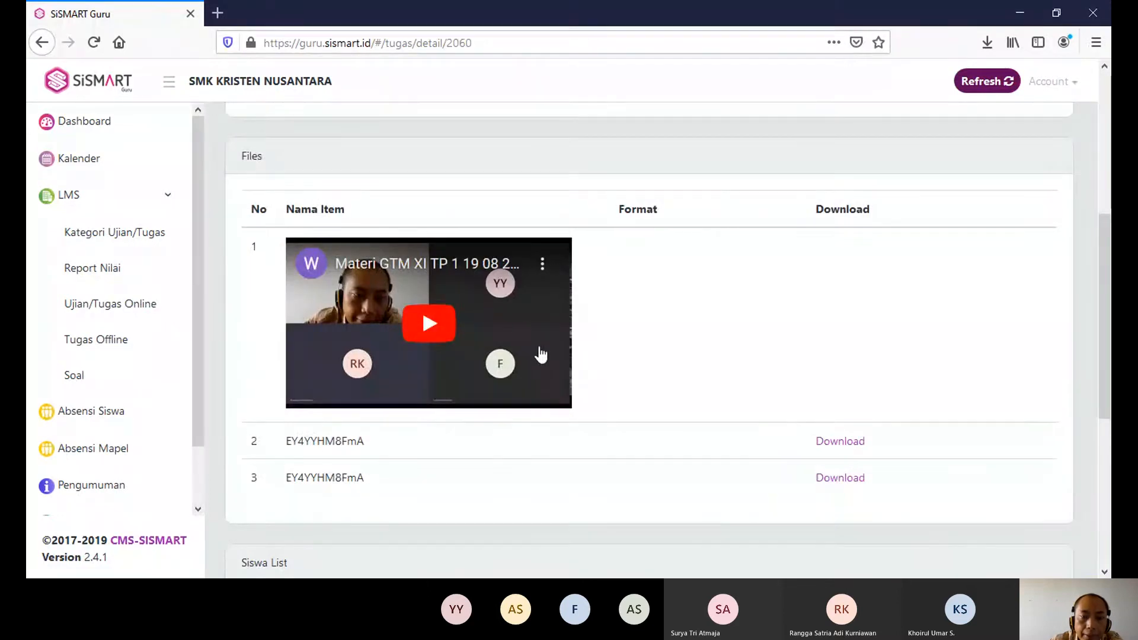
{"action": "scroll", "coordinate": [539, 355], "scroll_direction": "down", "scroll_amount": 4}
{"action": "scroll", "coordinate": [554, 374], "scroll_direction": "down", "scroll_amount": 2}
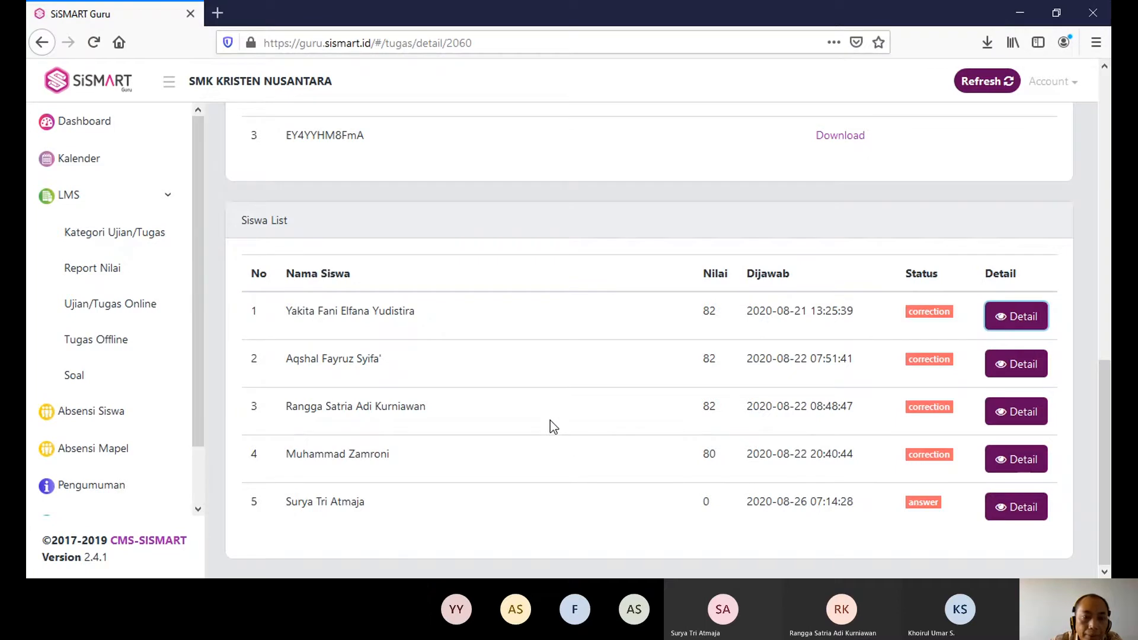
{"action": "scroll", "coordinate": [550, 421], "scroll_direction": "up", "scroll_amount": 5}
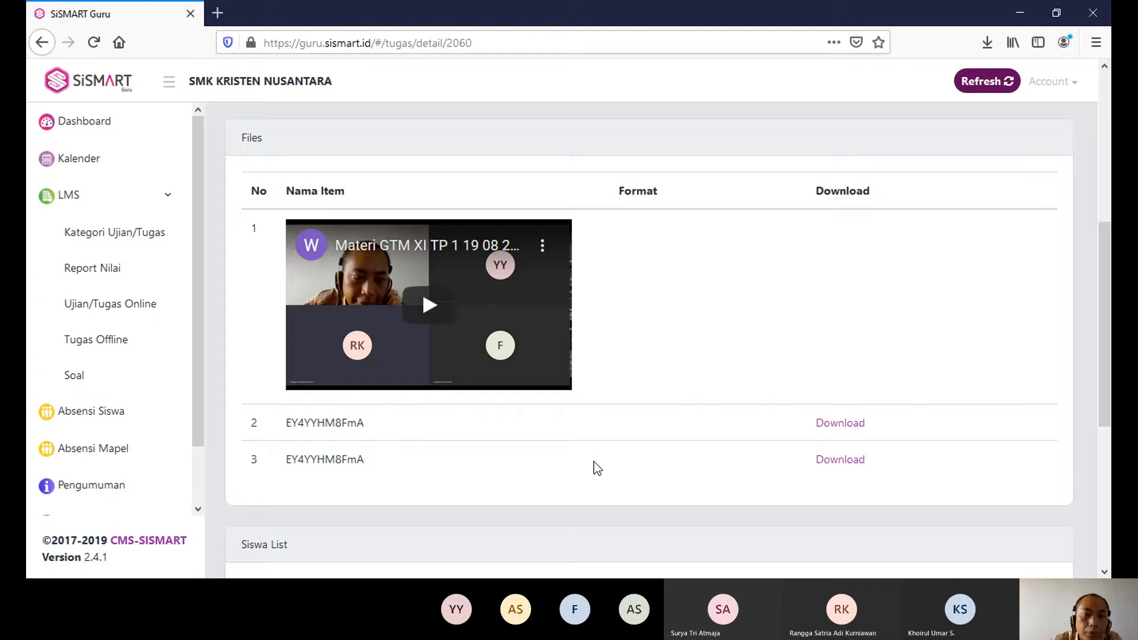
{"action": "scroll", "coordinate": [594, 461], "scroll_direction": "up", "scroll_amount": 3}
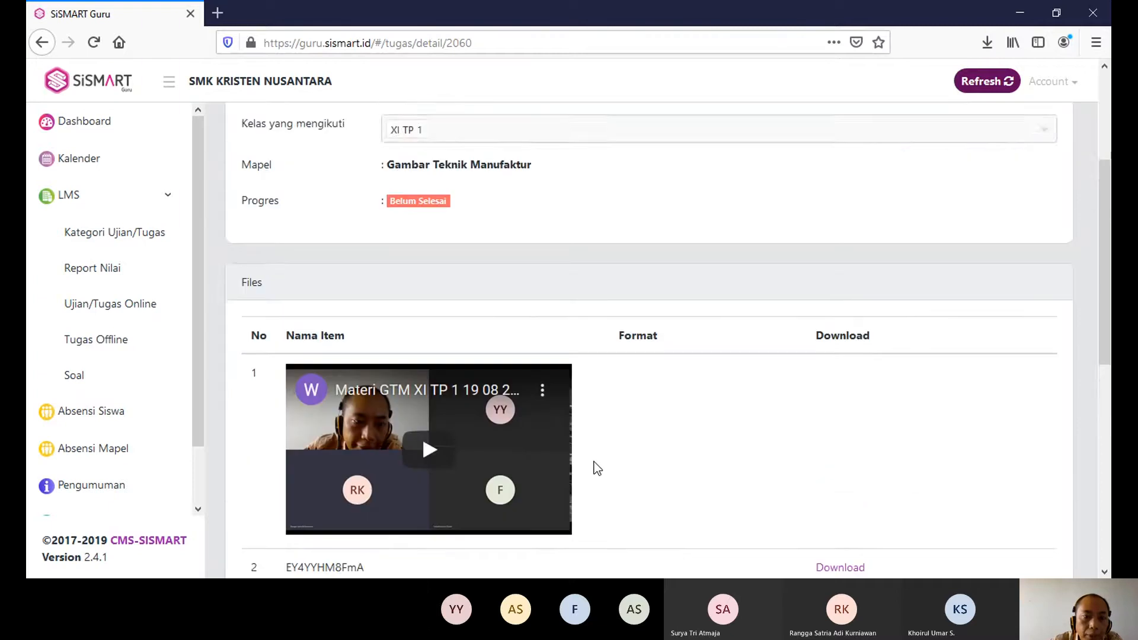
{"action": "scroll", "coordinate": [620, 420], "scroll_direction": "down", "scroll_amount": 1}
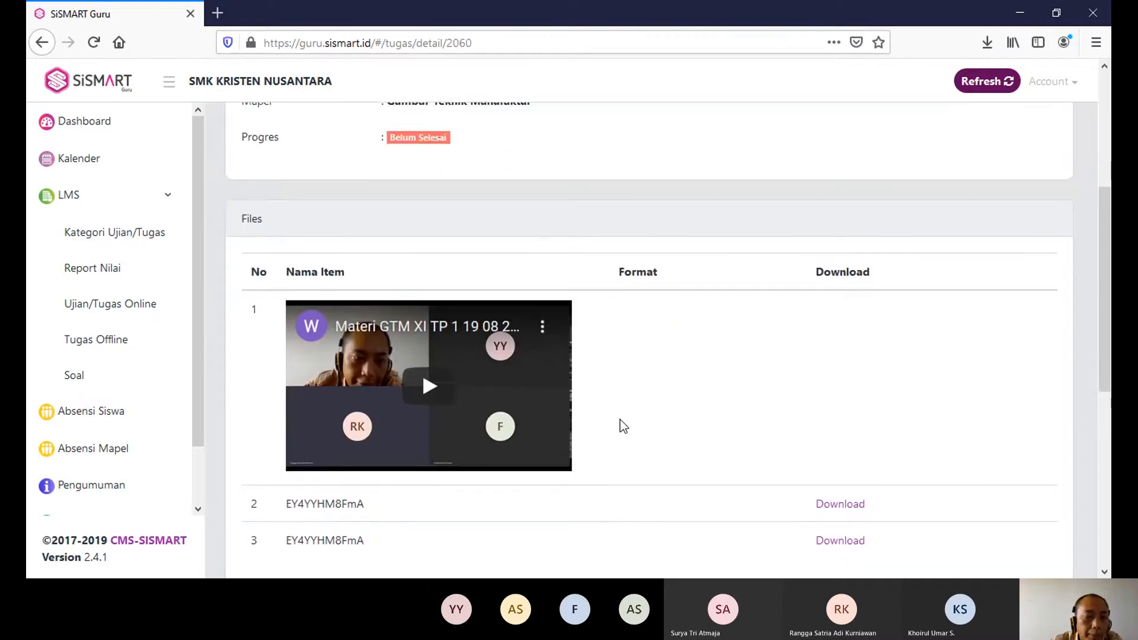
{"action": "scroll", "coordinate": [619, 420], "scroll_direction": "down", "scroll_amount": 4}
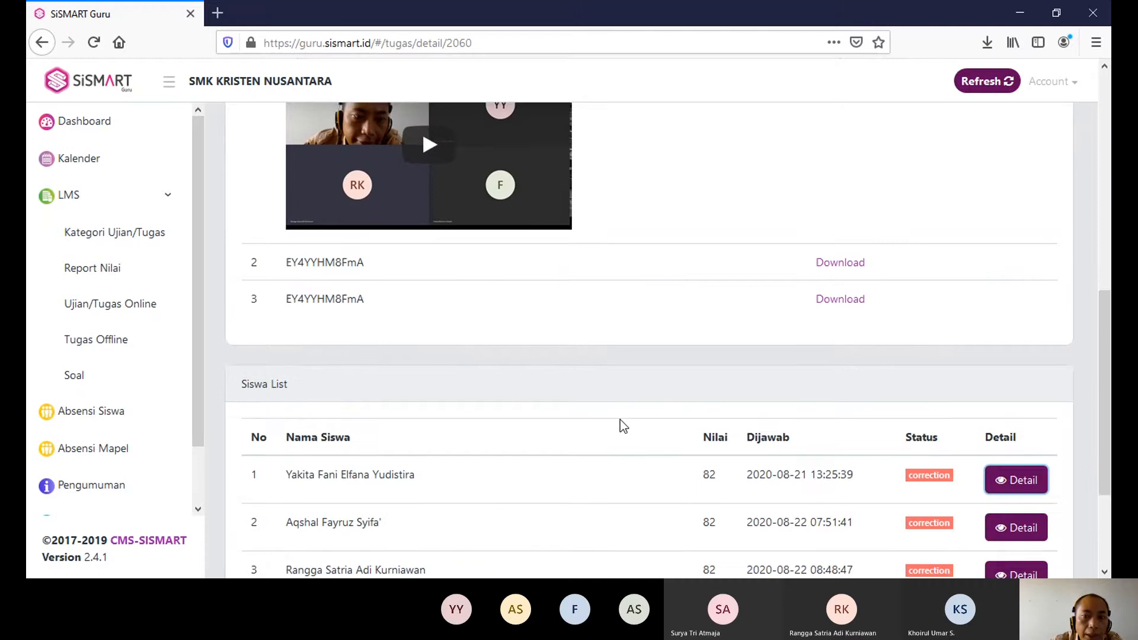
{"action": "scroll", "coordinate": [619, 419], "scroll_direction": "up", "scroll_amount": 3}
{"action": "scroll", "coordinate": [620, 419], "scroll_direction": "down", "scroll_amount": 4}
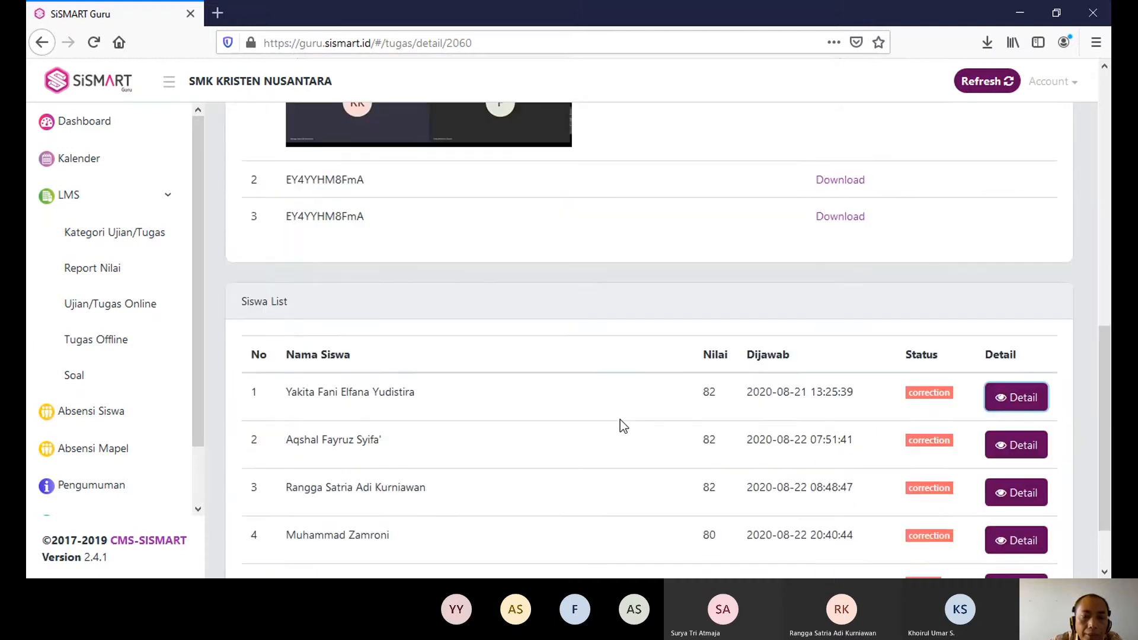
{"action": "scroll", "coordinate": [620, 419], "scroll_direction": "down", "scroll_amount": 2}
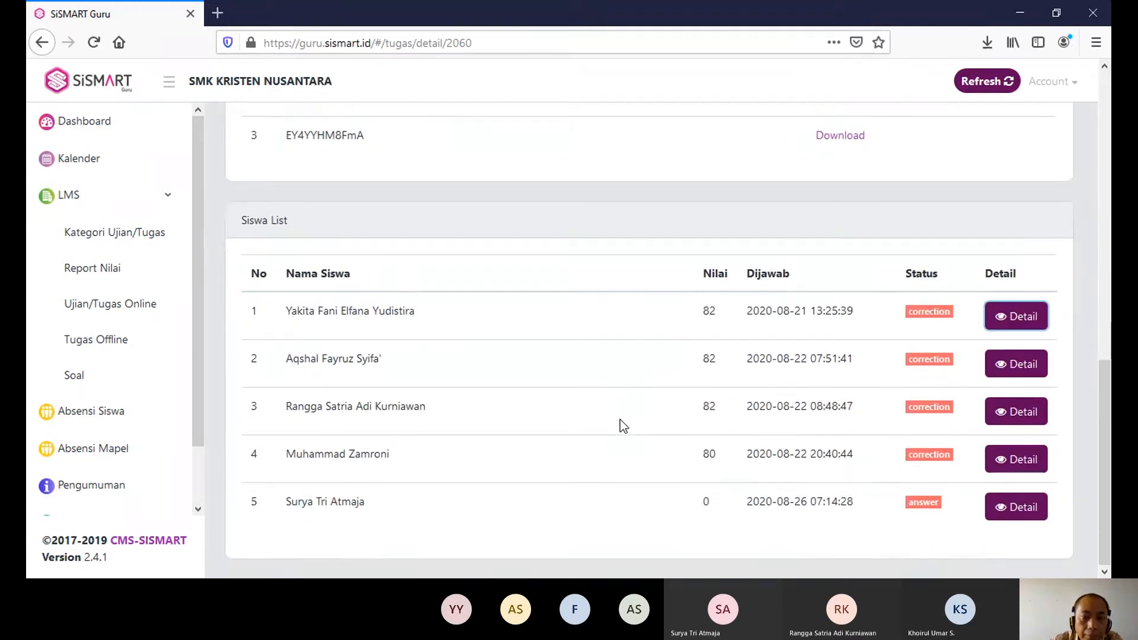
{"action": "scroll", "coordinate": [620, 420], "scroll_direction": "up", "scroll_amount": 1}
{"action": "scroll", "coordinate": [620, 419], "scroll_direction": "up", "scroll_amount": 3}
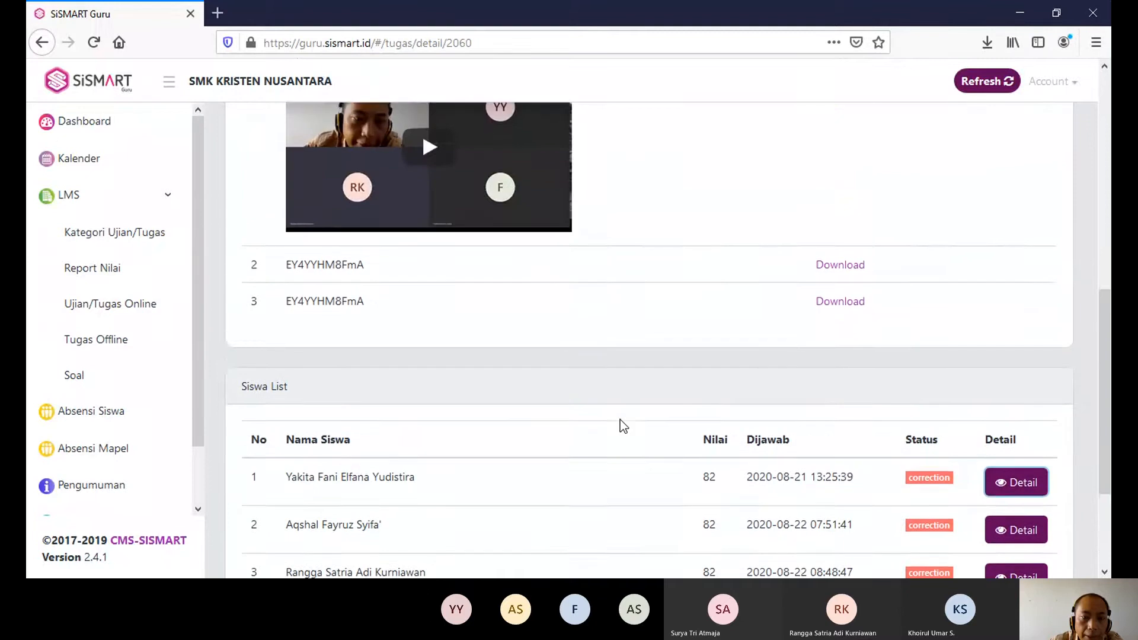
{"action": "scroll", "coordinate": [620, 420], "scroll_direction": "down", "scroll_amount": 3}
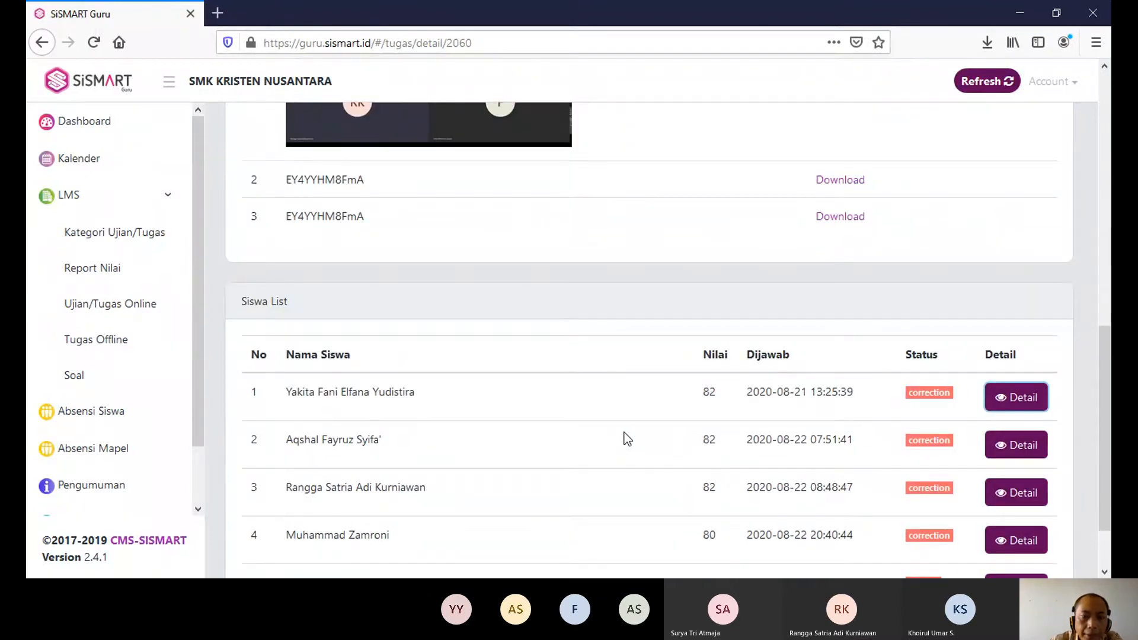
{"action": "scroll", "coordinate": [627, 438], "scroll_direction": "down", "scroll_amount": 2}
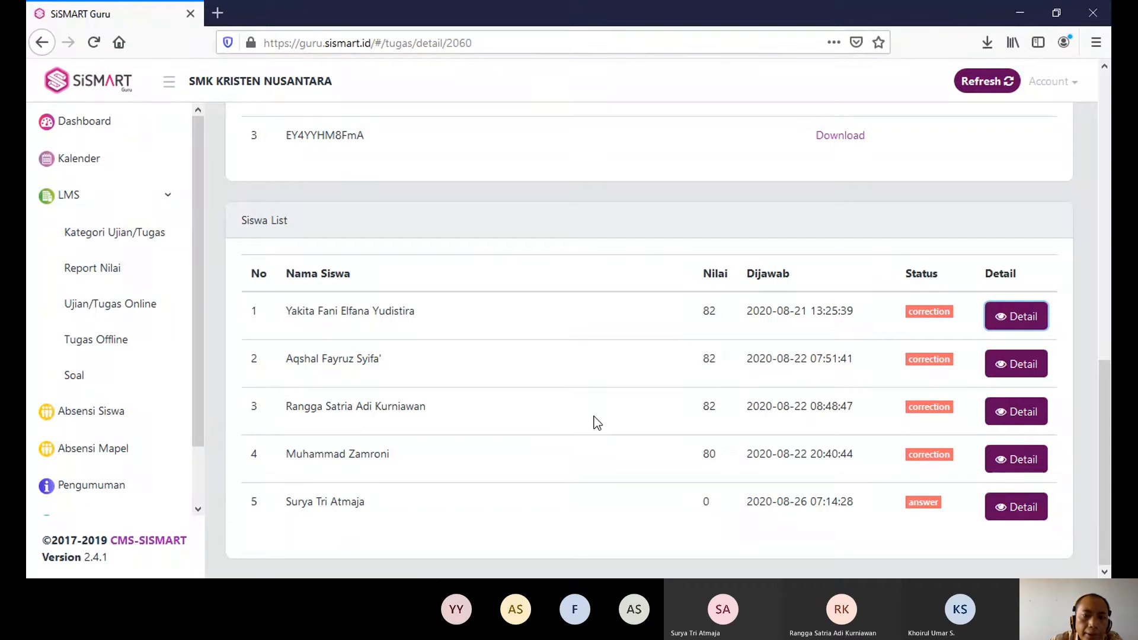
{"action": "scroll", "coordinate": [603, 433], "scroll_direction": "up", "scroll_amount": 2}
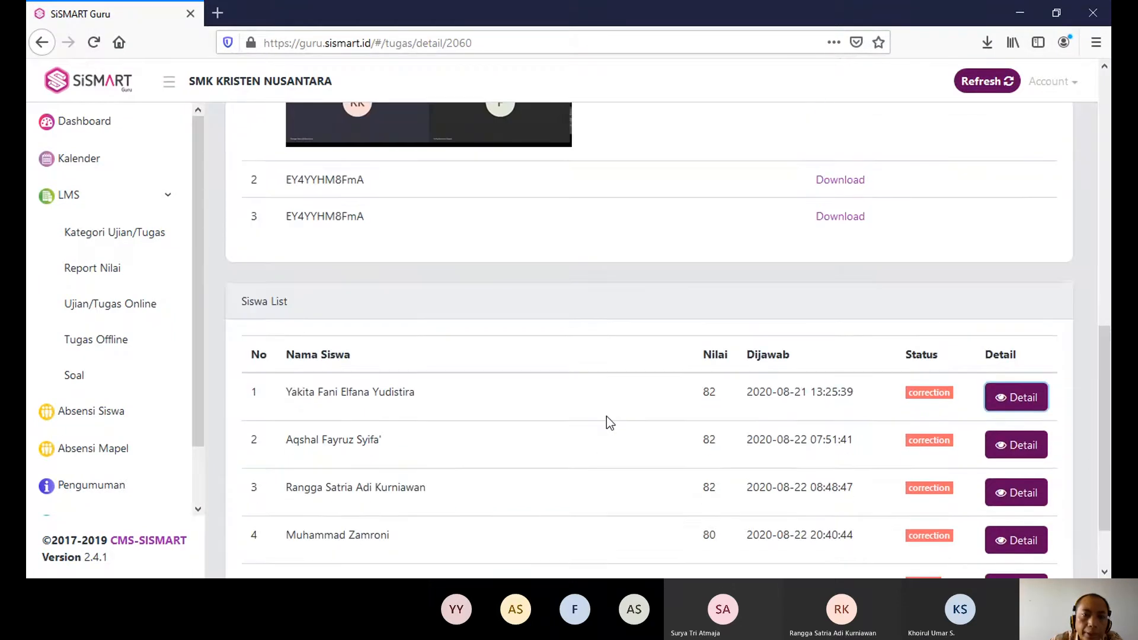
{"action": "scroll", "coordinate": [607, 416], "scroll_direction": "up", "scroll_amount": 4}
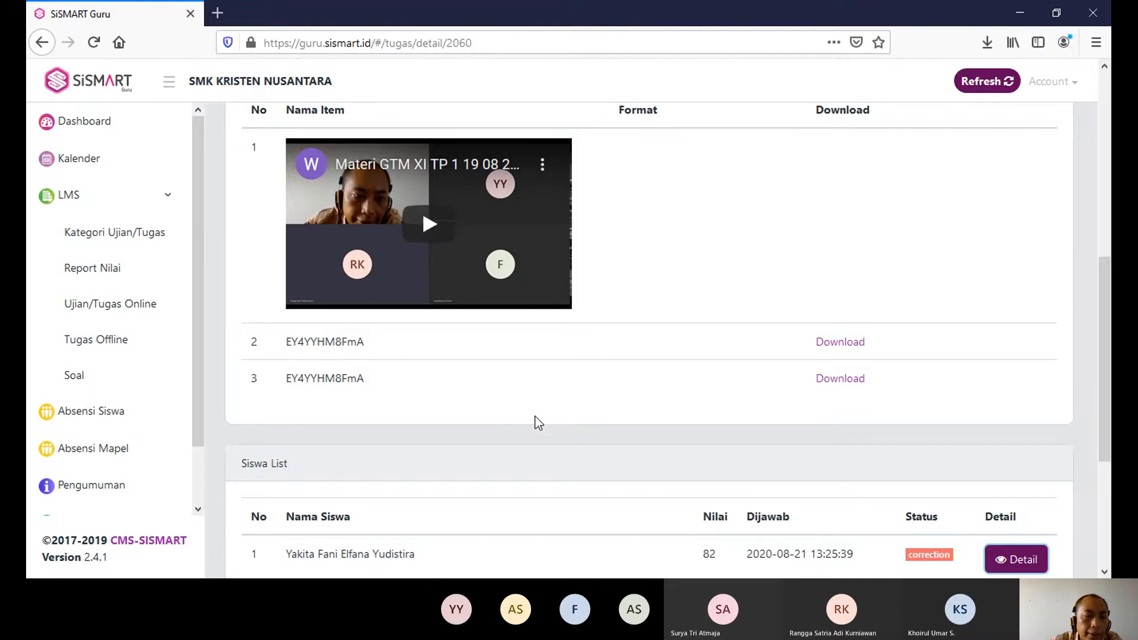
{"action": "scroll", "coordinate": [560, 425], "scroll_direction": "down", "scroll_amount": 4}
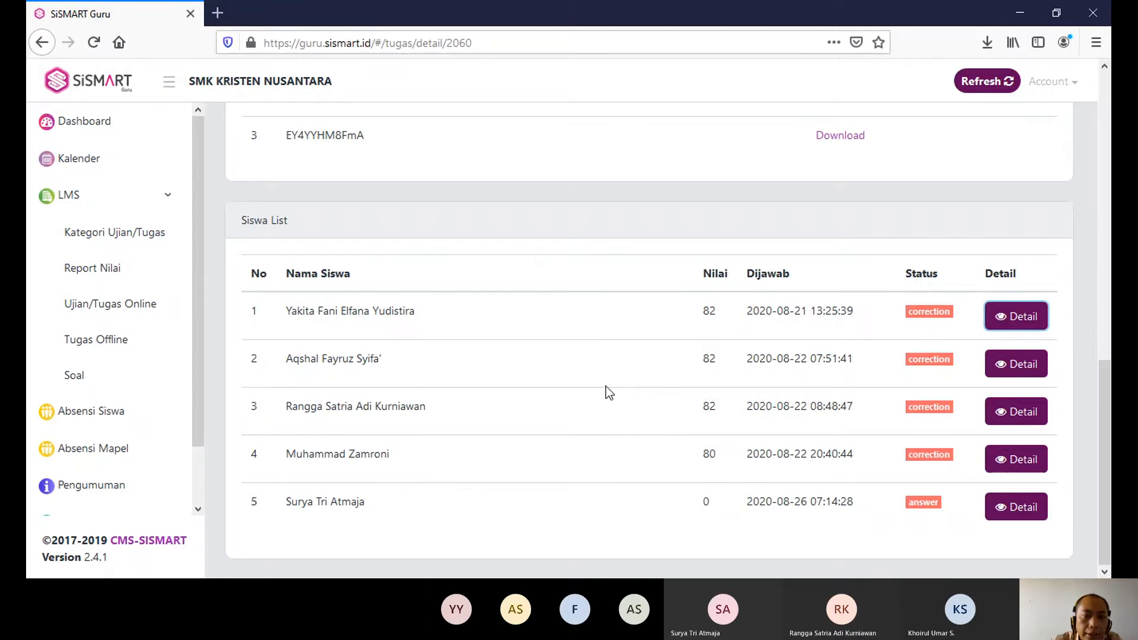
Step: Switch to the Excel recap and review class XI TP 1's completion marks and grades for Tugas Offline 3
{"action": "scroll", "coordinate": [613, 396], "scroll_direction": "up", "scroll_amount": 6}
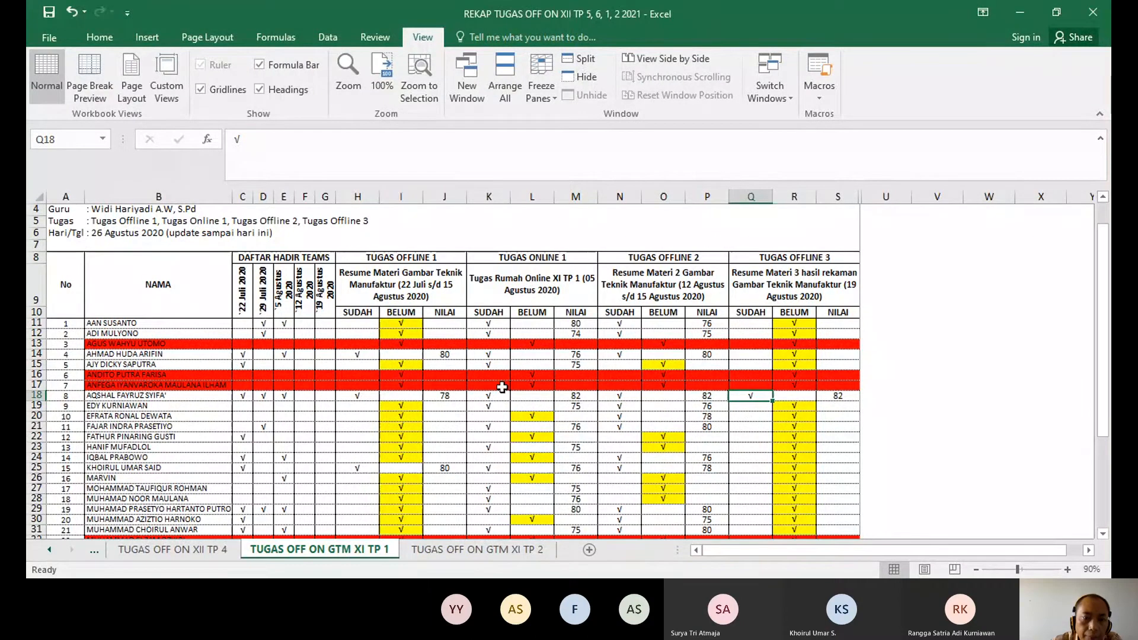
{"action": "scroll", "coordinate": [502, 387], "scroll_direction": "down", "scroll_amount": 4}
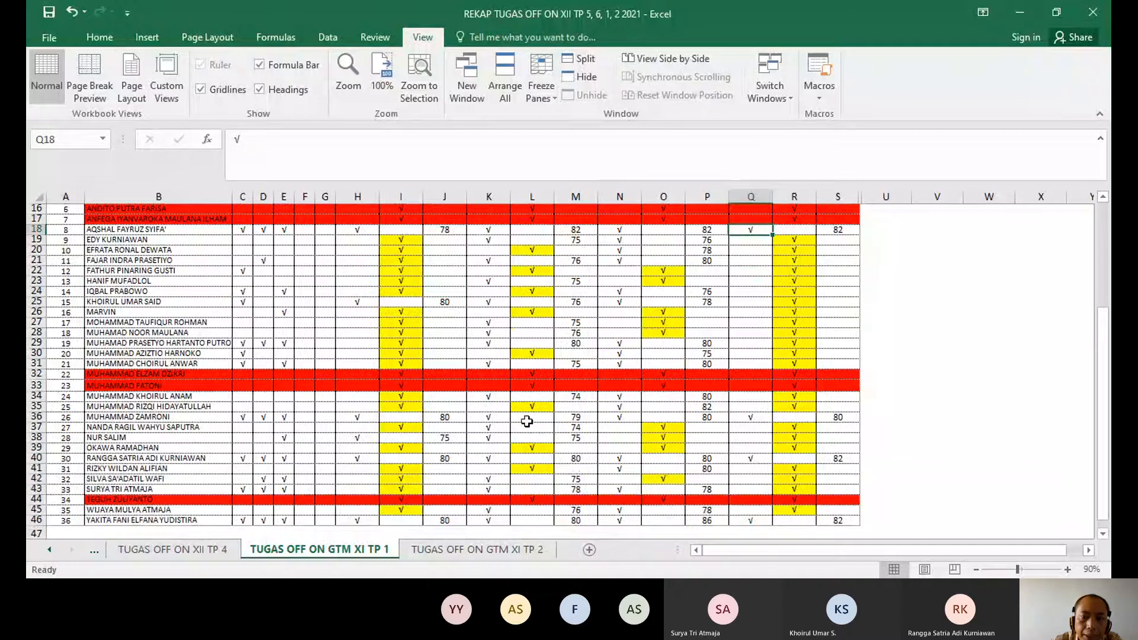
{"action": "scroll", "coordinate": [527, 421], "scroll_direction": "up", "scroll_amount": 2}
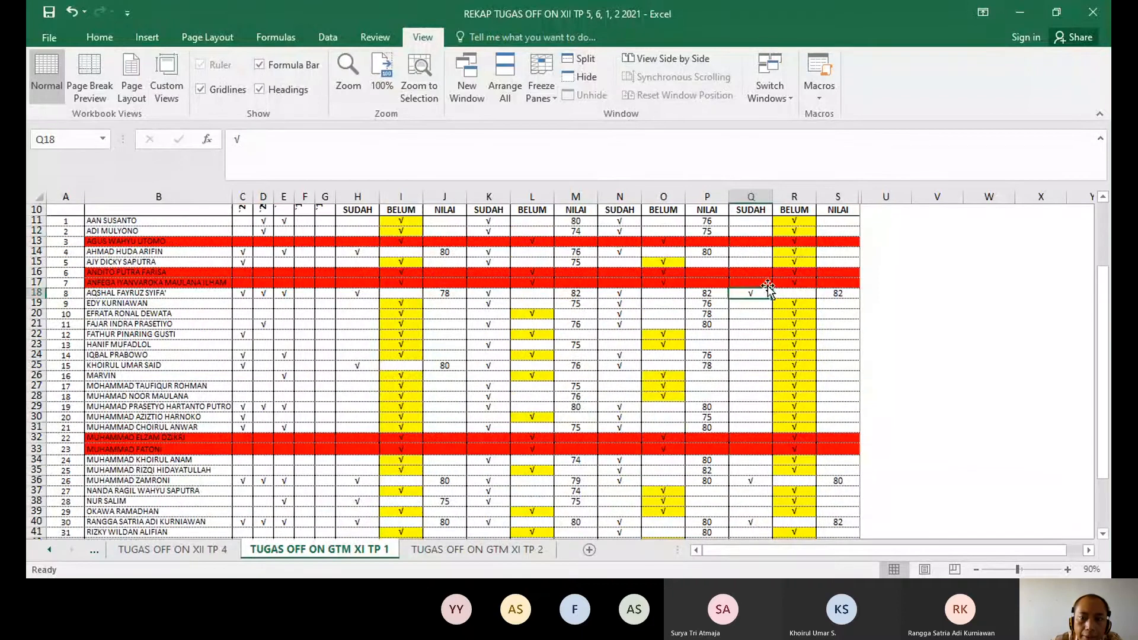
{"action": "scroll", "coordinate": [768, 288], "scroll_direction": "up", "scroll_amount": 1}
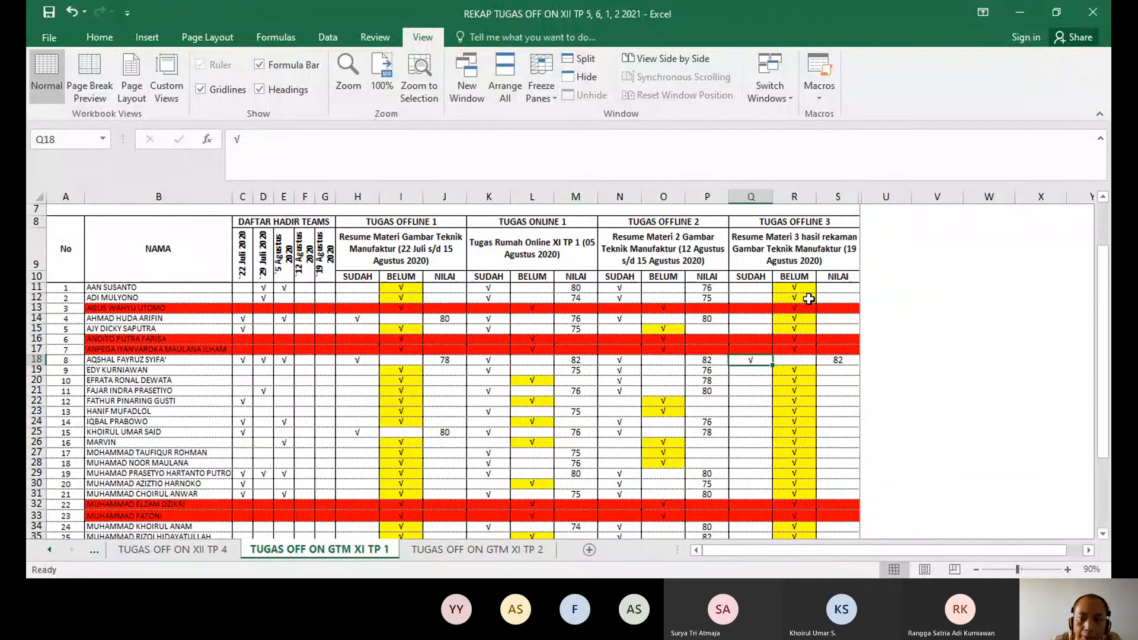
{"action": "left_click", "coordinate": [799, 379]}
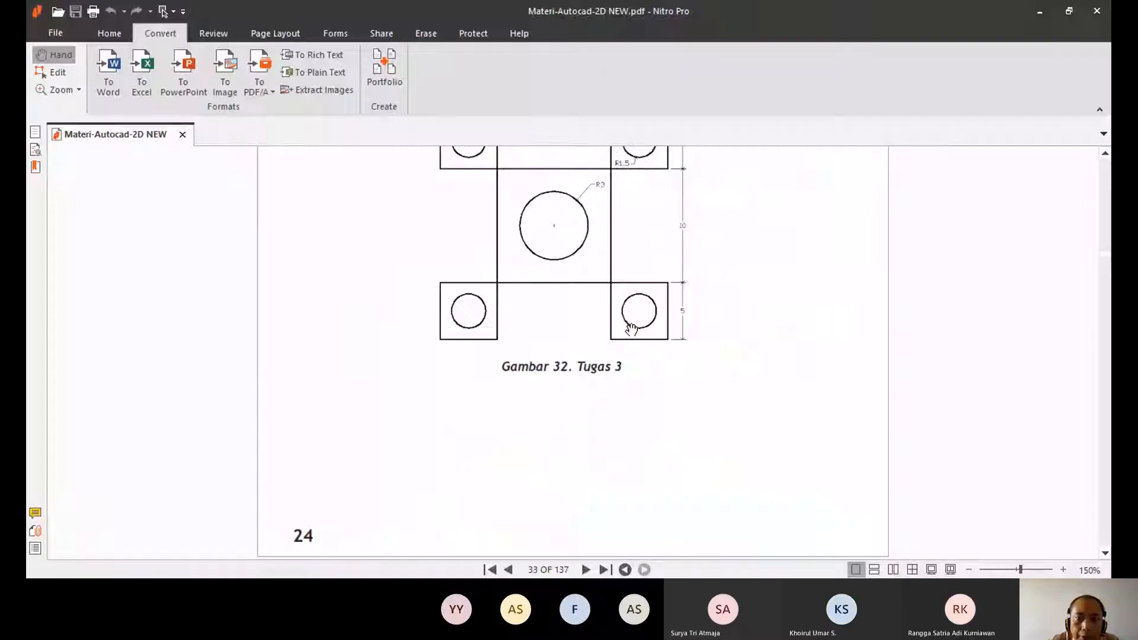
Step: Switch to Materi-Autocad-2D NEW.pdf in Nitro Pro and examine the Chapter 2 assignments and drawing exercises back to the 10x10 square
{"action": "scroll", "coordinate": [640, 411], "scroll_direction": "down", "scroll_amount": 1}
{"action": "scroll", "coordinate": [640, 414], "scroll_direction": "up", "scroll_amount": 15}
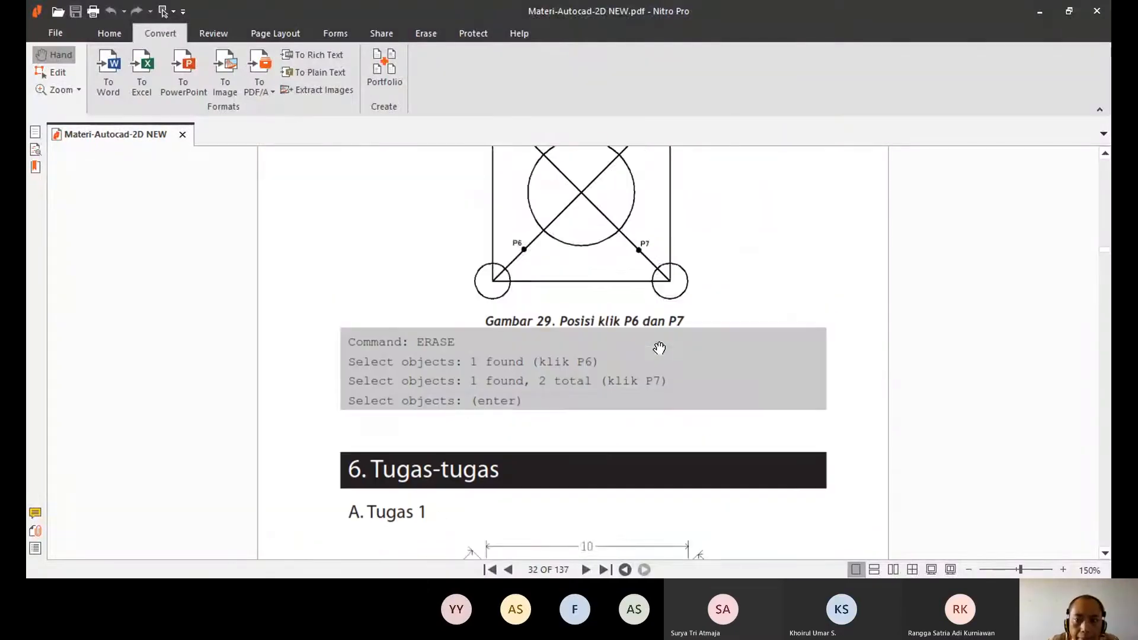
{"action": "scroll", "coordinate": [654, 343], "scroll_direction": "up", "scroll_amount": 3}
{"action": "scroll", "coordinate": [658, 348], "scroll_direction": "down", "scroll_amount": 8}
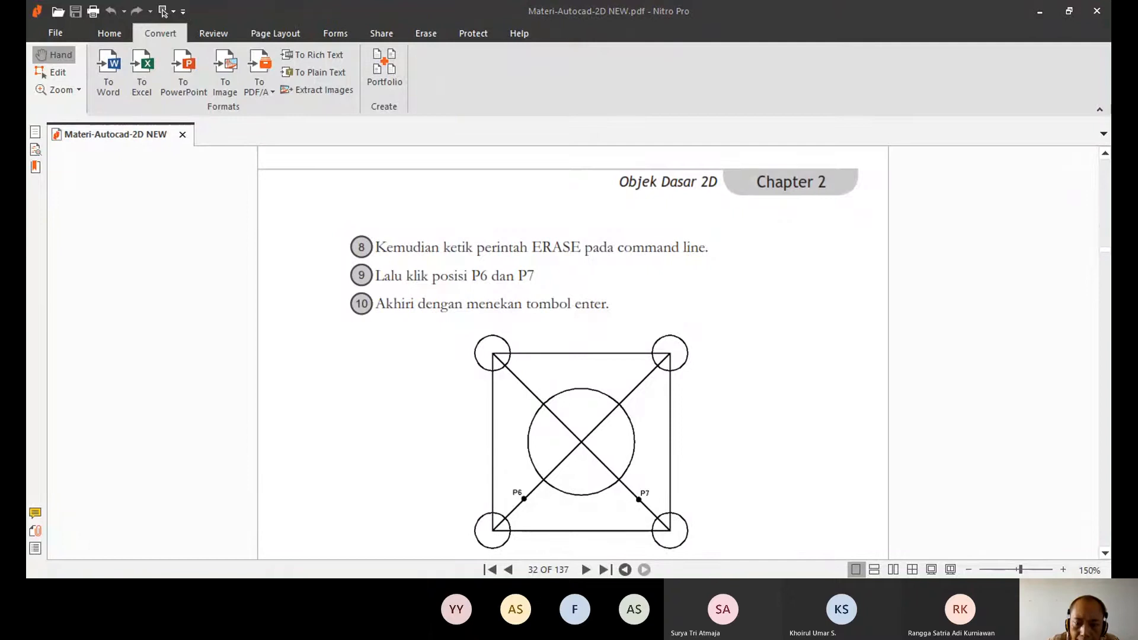
{"action": "scroll", "coordinate": [654, 446], "scroll_direction": "down", "scroll_amount": 15}
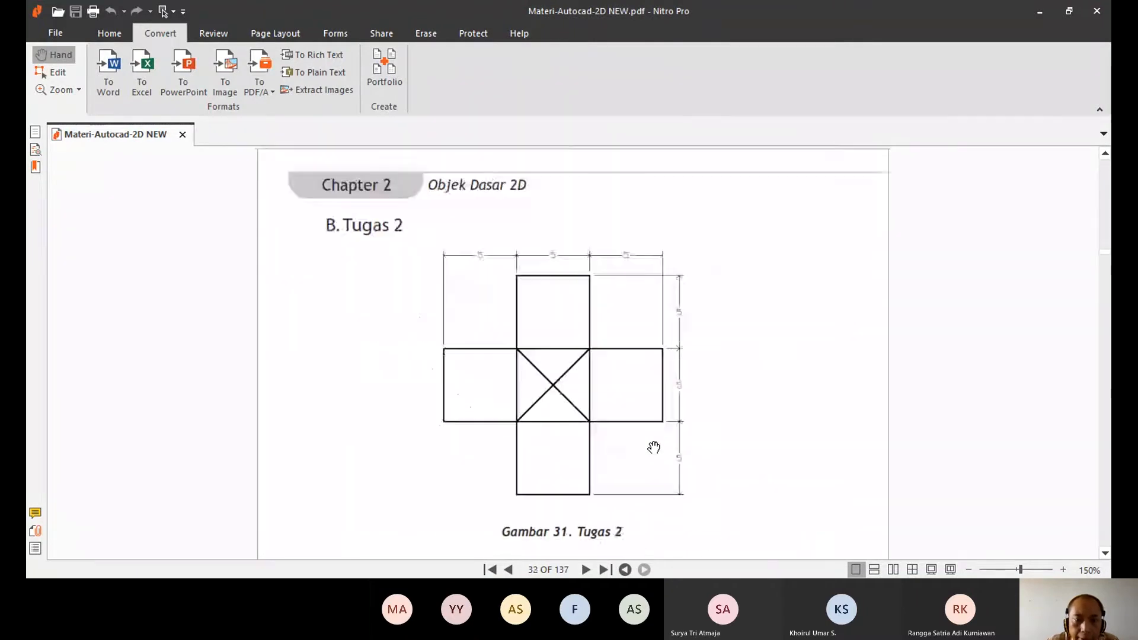
{"action": "scroll", "coordinate": [653, 447], "scroll_direction": "down", "scroll_amount": 15}
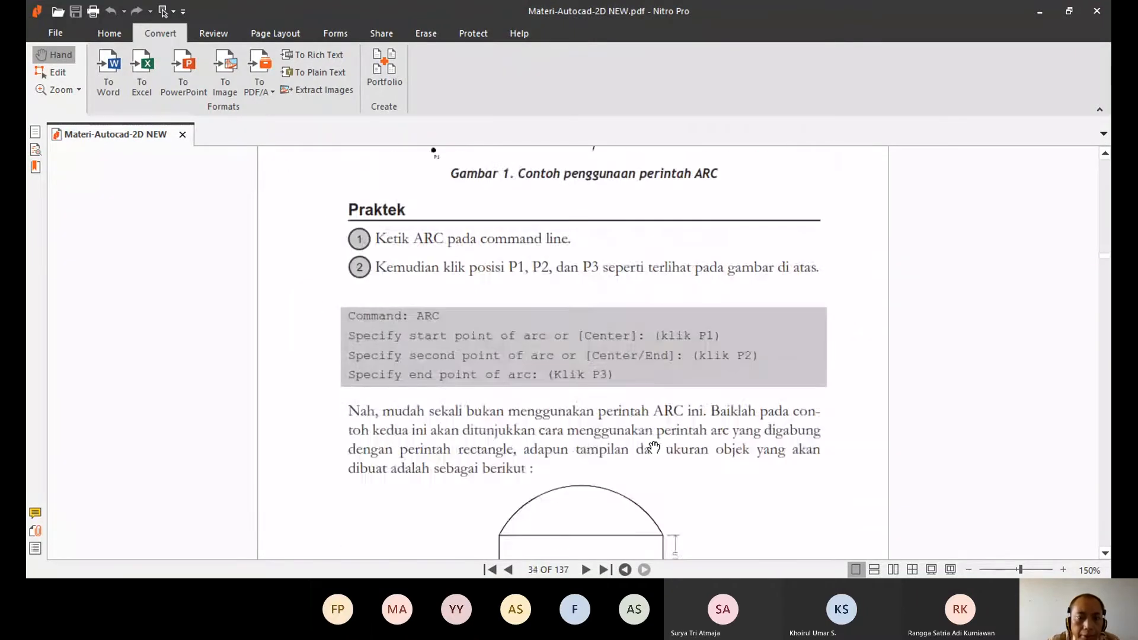
{"action": "scroll", "coordinate": [653, 447], "scroll_direction": "up", "scroll_amount": 15}
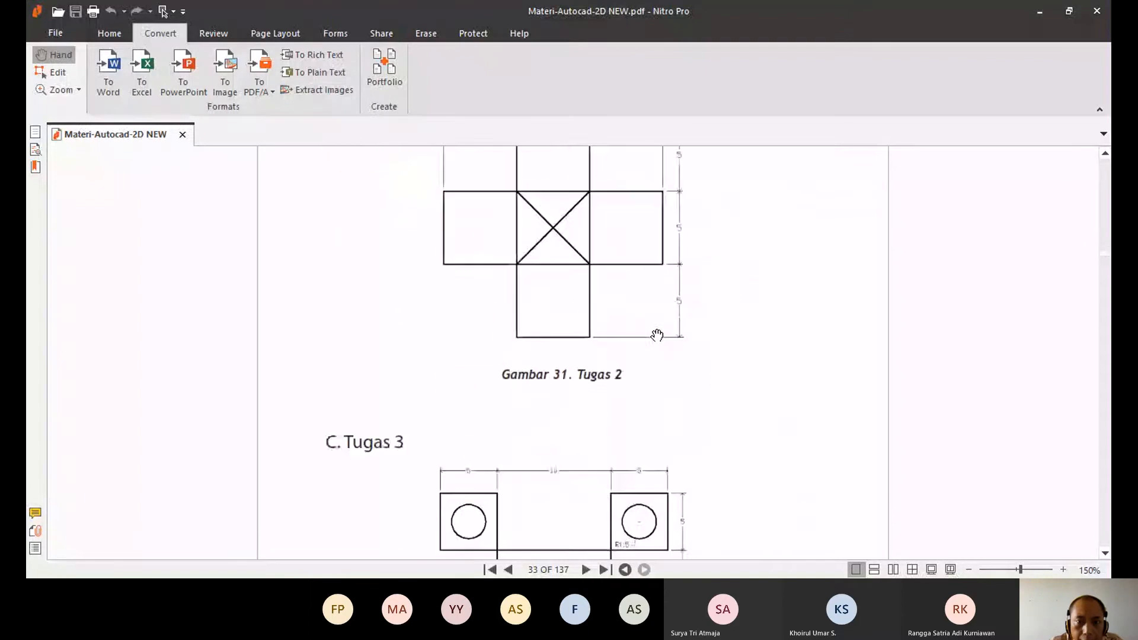
{"action": "scroll", "coordinate": [656, 336], "scroll_direction": "up", "scroll_amount": 15}
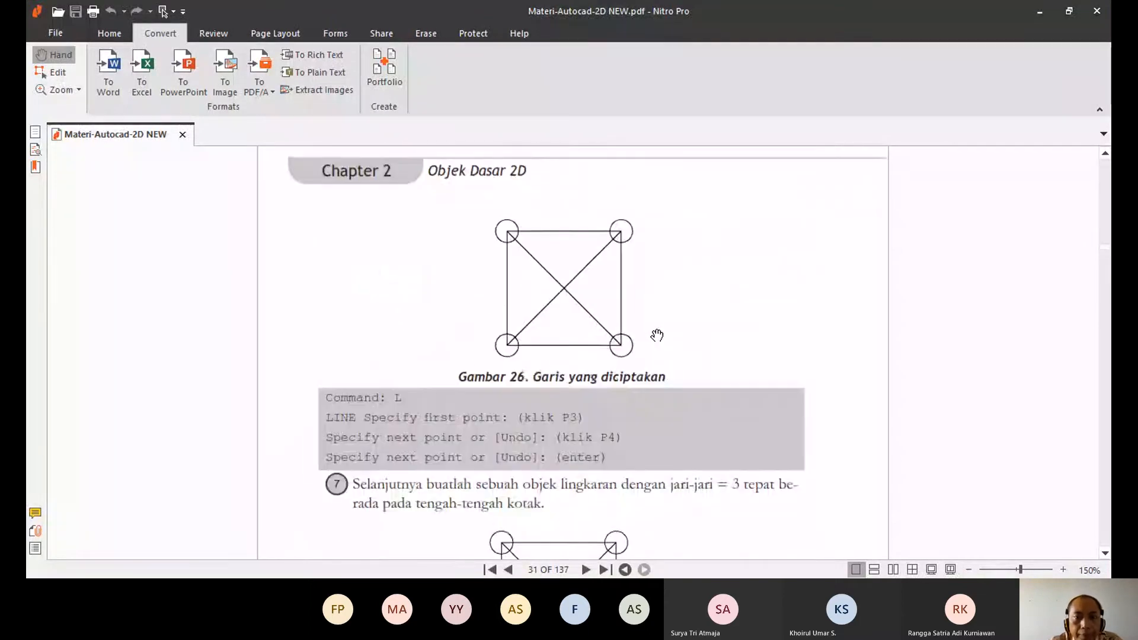
{"action": "scroll", "coordinate": [656, 335], "scroll_direction": "up", "scroll_amount": 15}
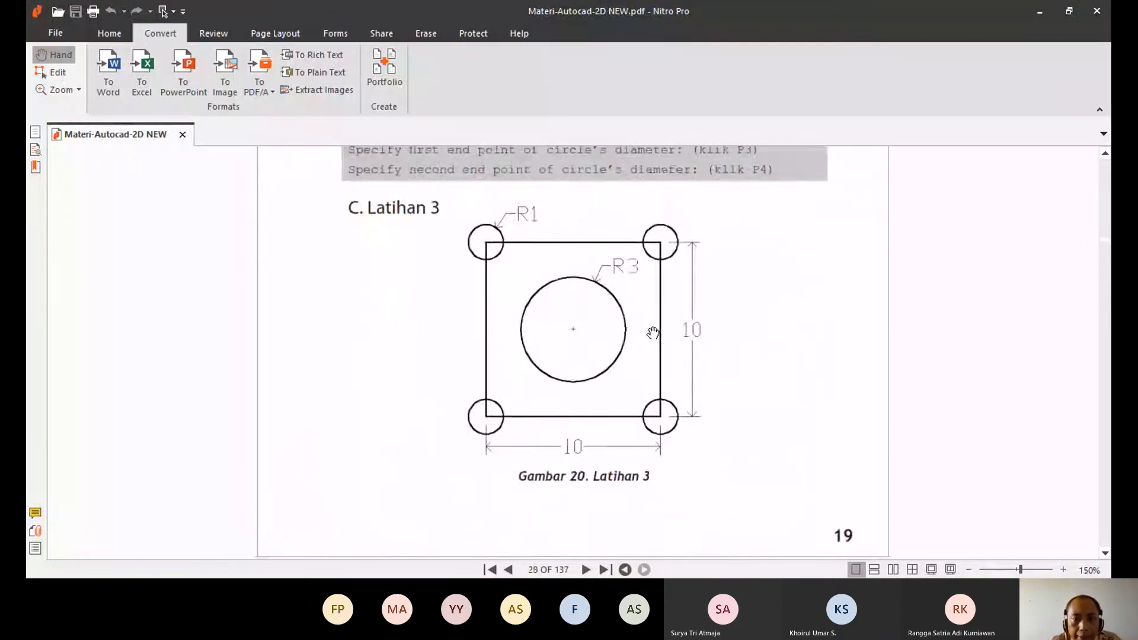
{"action": "scroll", "coordinate": [652, 333], "scroll_direction": "up", "scroll_amount": 10}
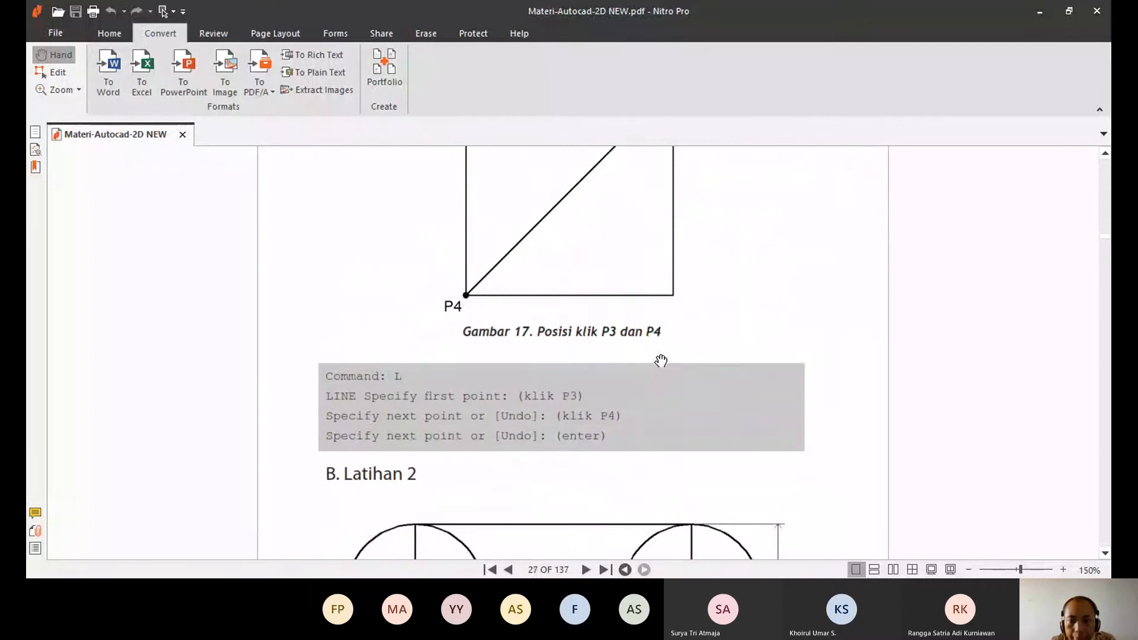
{"action": "scroll", "coordinate": [661, 360], "scroll_direction": "up", "scroll_amount": 10}
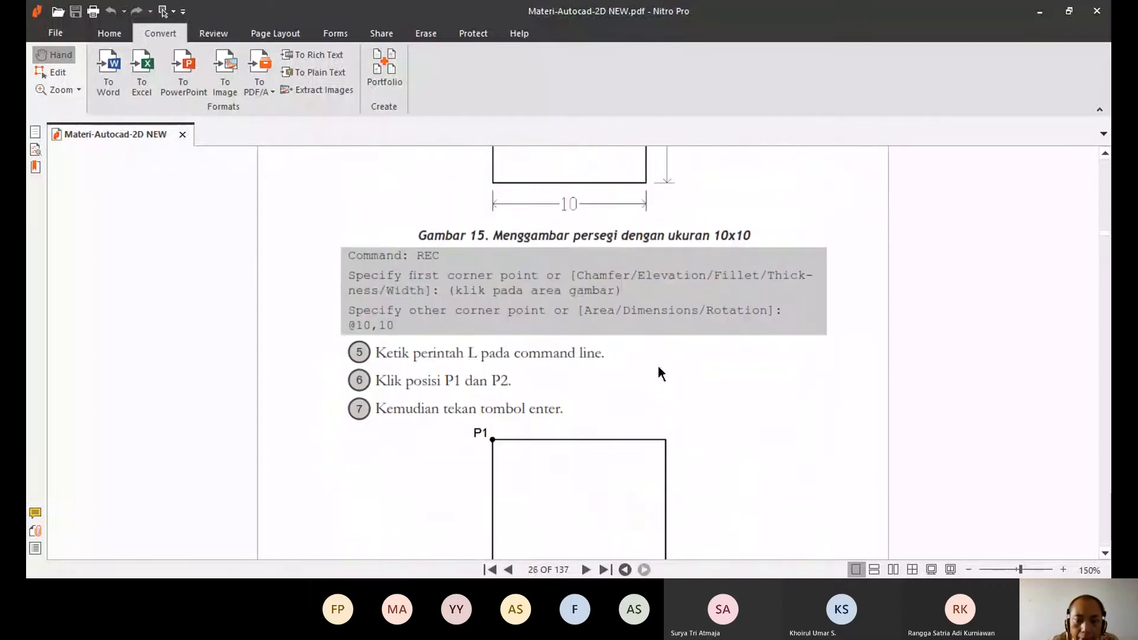
{"action": "scroll", "coordinate": [659, 368], "scroll_direction": "up", "scroll_amount": 5}
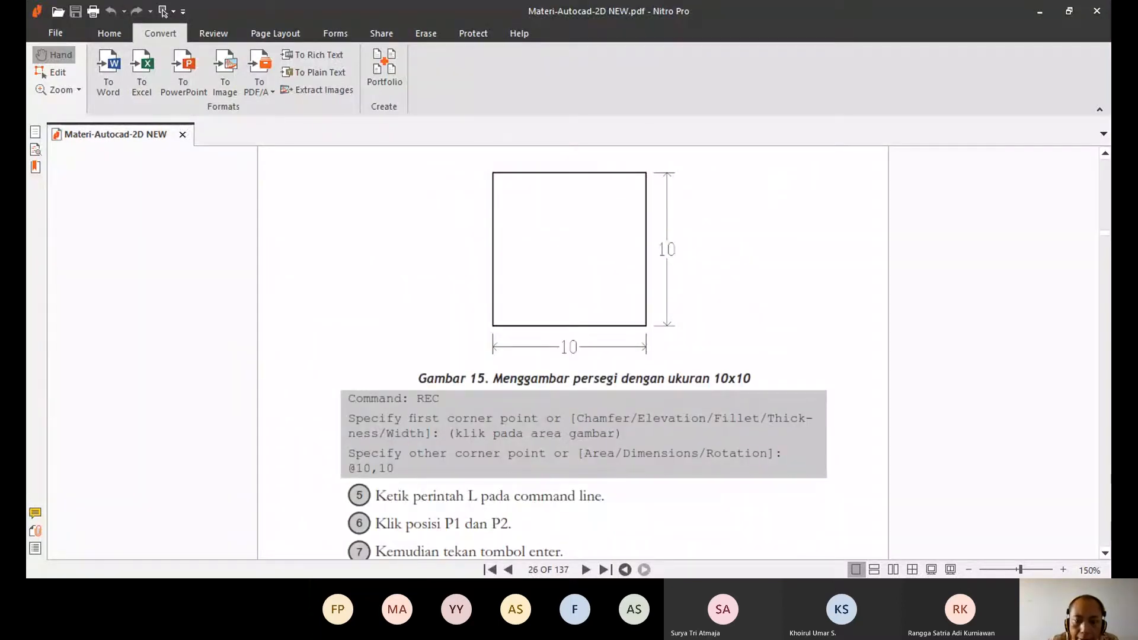
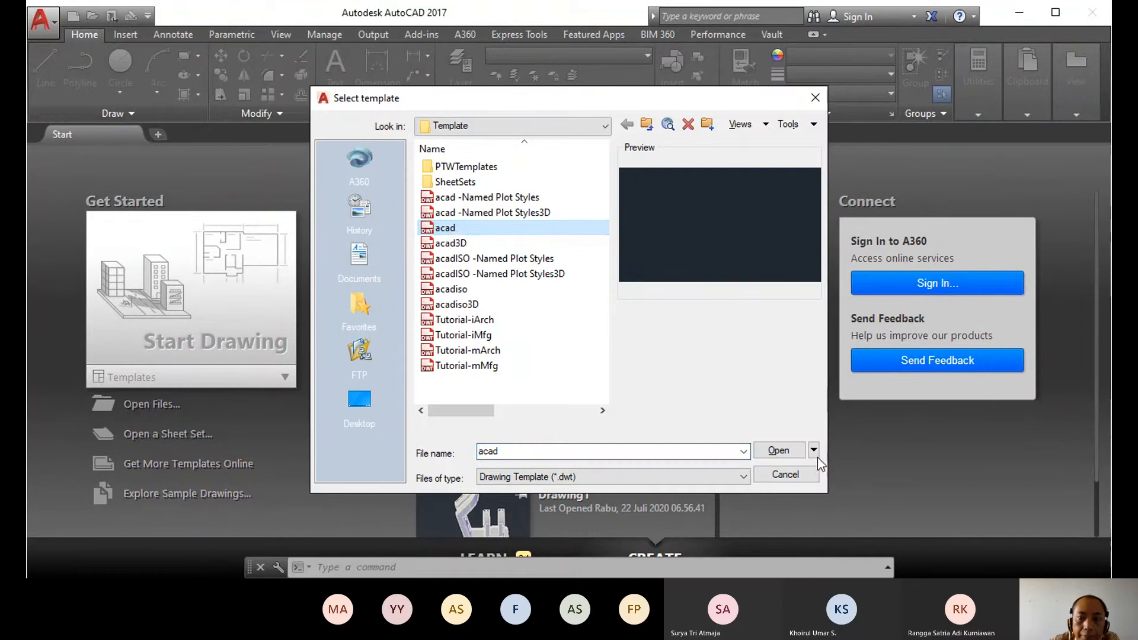
Step: Switch to AutoCAD, create a new drawing from the acad template and turn off the grid display
{"action": "left_click", "coordinate": [778, 451]}
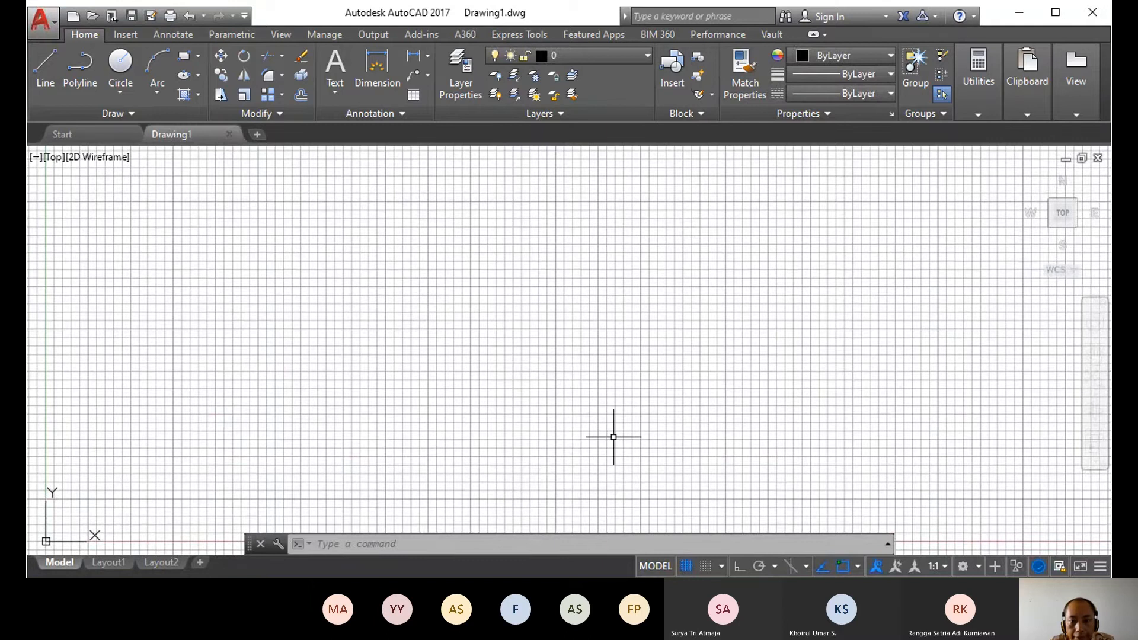
{"action": "left_click", "coordinate": [686, 566]}
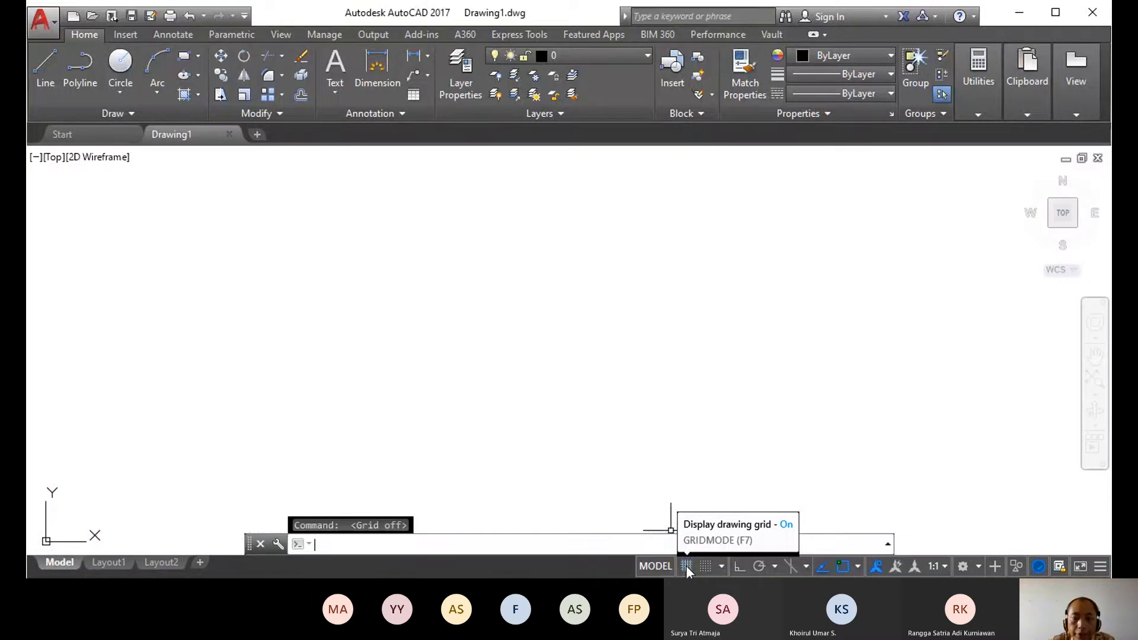
Step: Set the 2D model space uniform background color to Green in the display options and apply it
{"action": "right_click", "coordinate": [564, 312]}
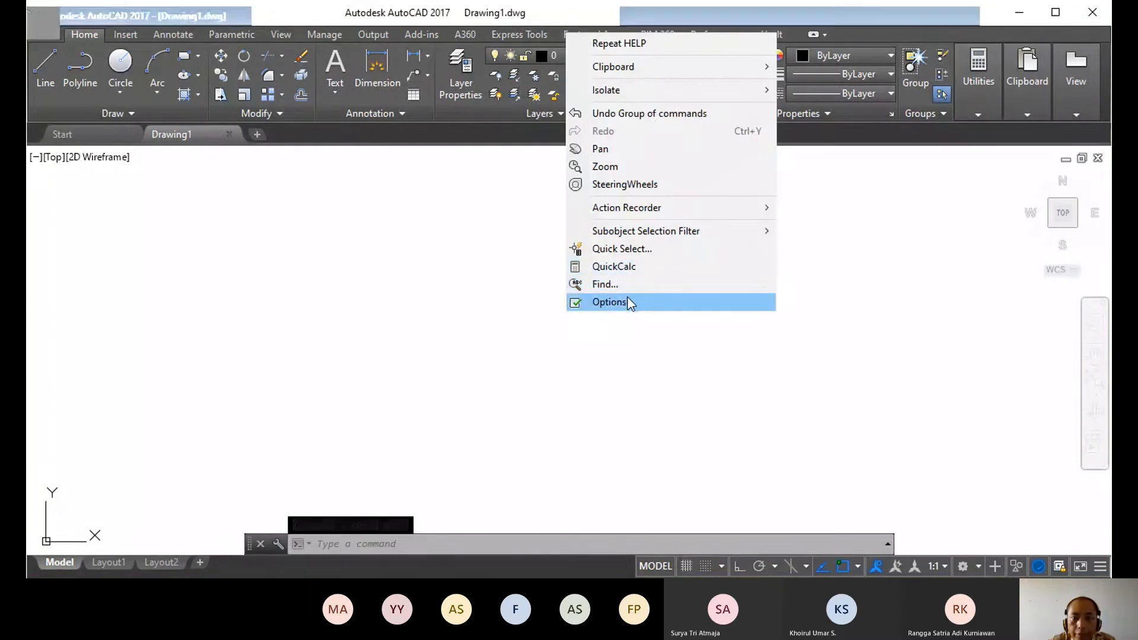
{"action": "left_click", "coordinate": [611, 302]}
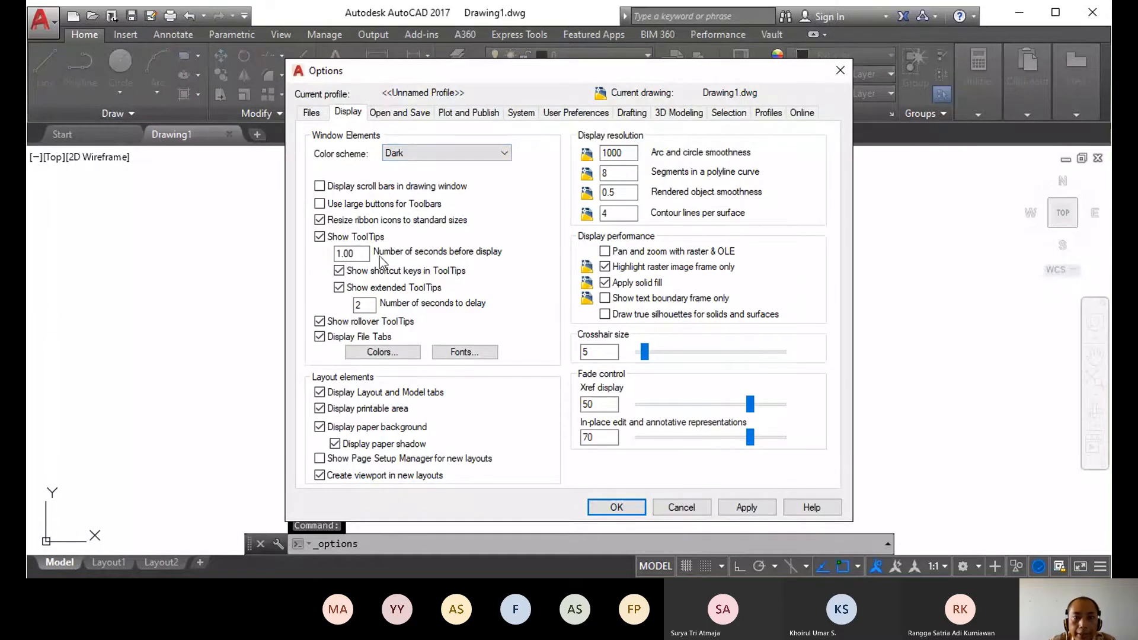
{"action": "left_click", "coordinate": [395, 353]}
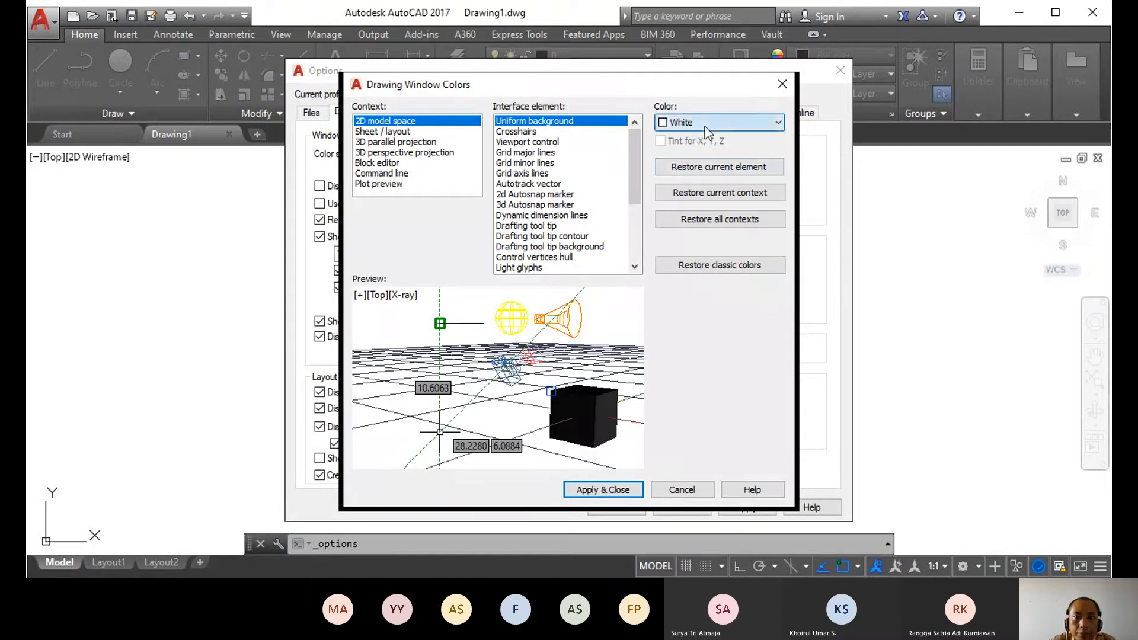
{"action": "left_click", "coordinate": [705, 127]}
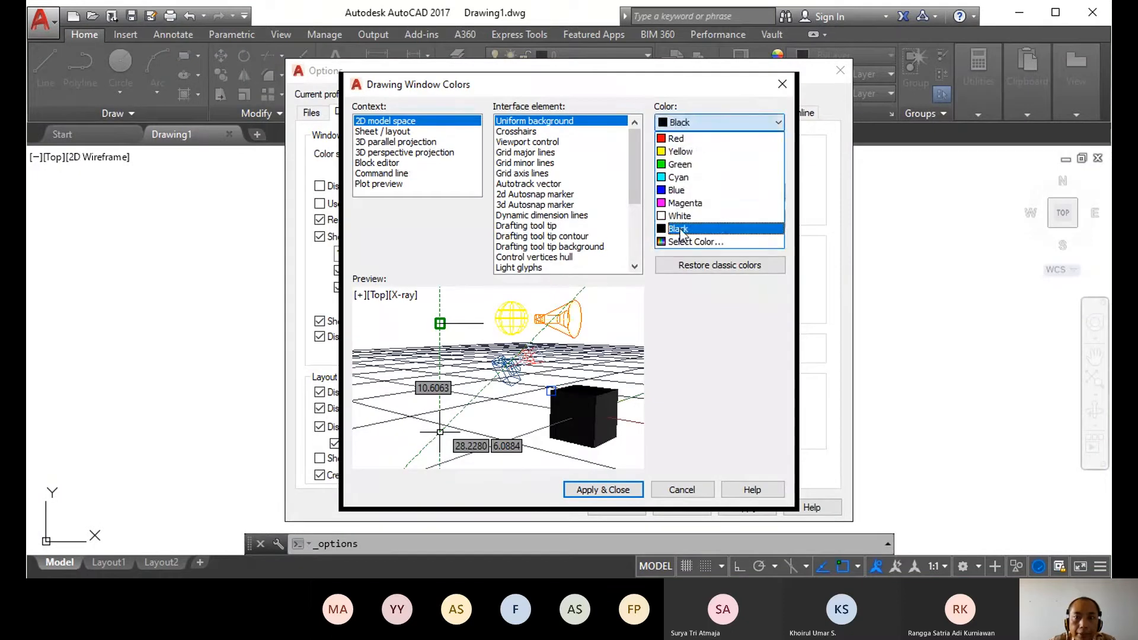
{"action": "left_click", "coordinate": [689, 163]}
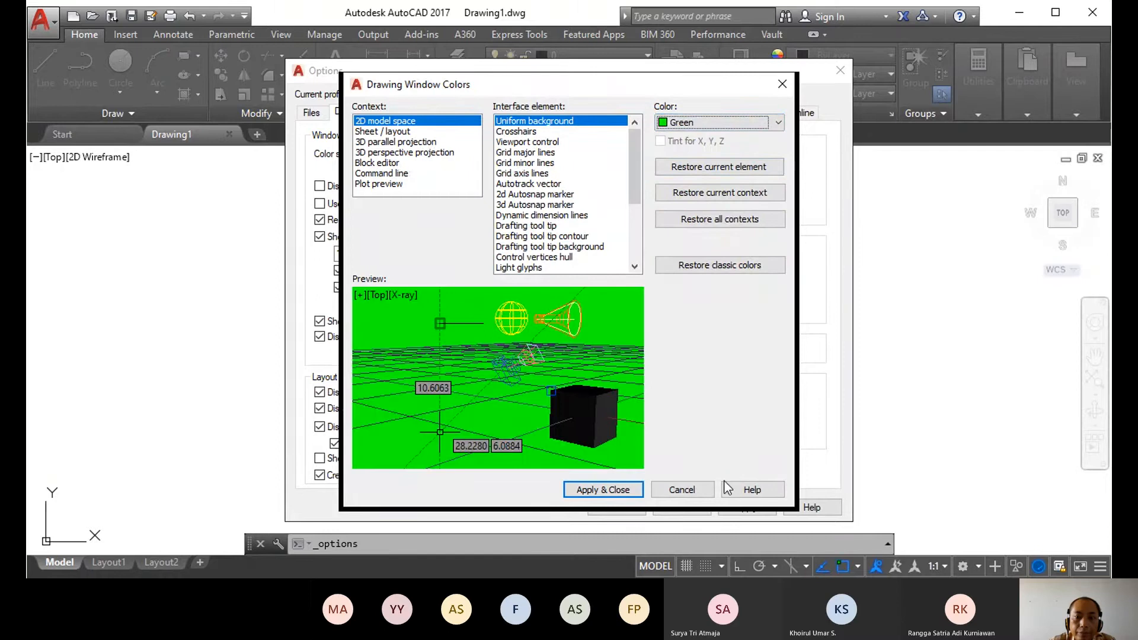
{"action": "left_click", "coordinate": [628, 491]}
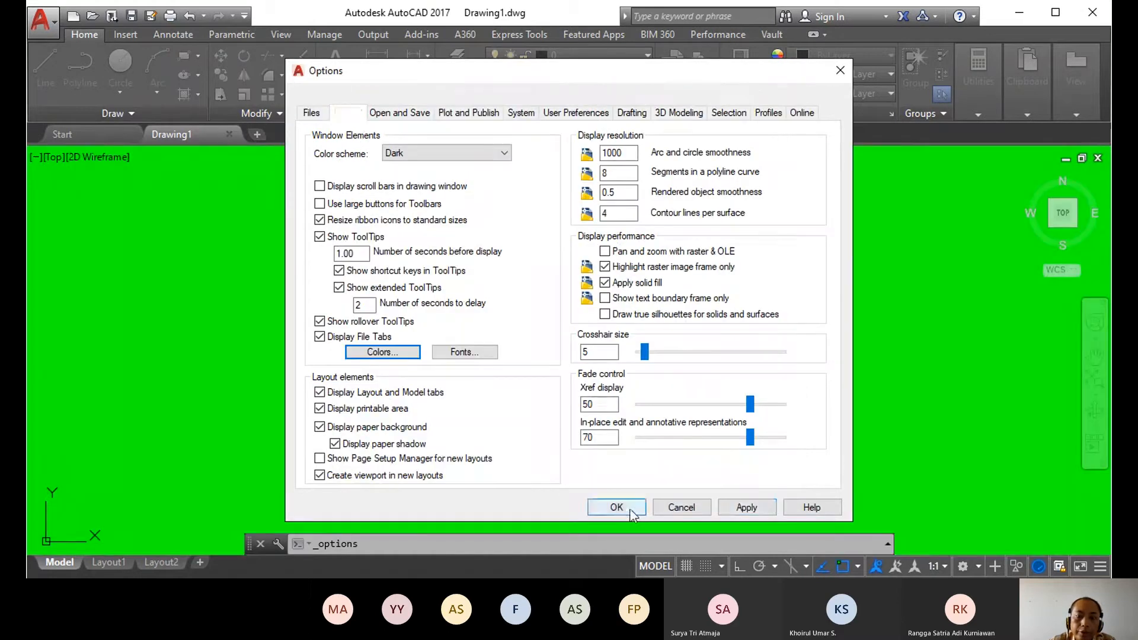
{"action": "left_click", "coordinate": [616, 507]}
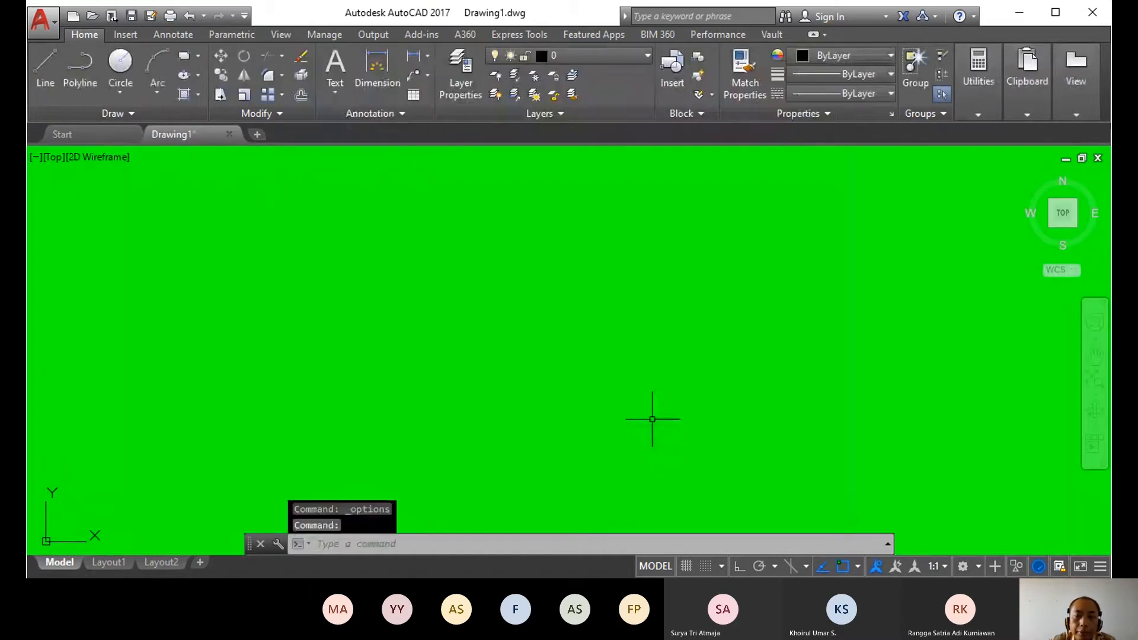
Step: Change the 2D model space uniform background color to White in the display options and apply it
{"action": "right_click", "coordinate": [605, 333]}
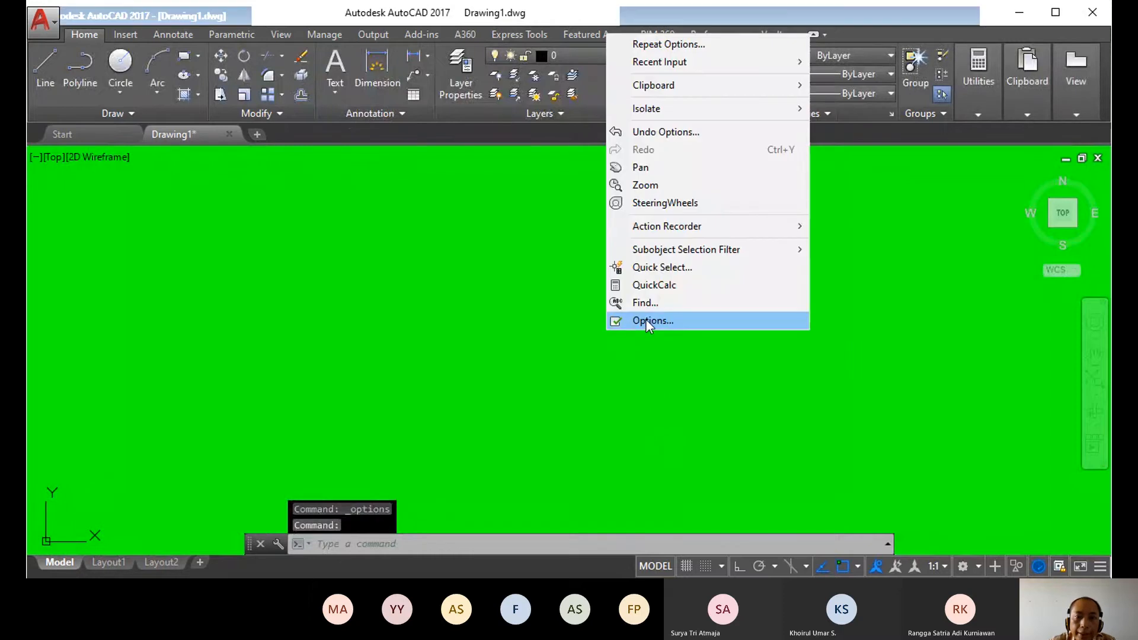
{"action": "left_click", "coordinate": [646, 320]}
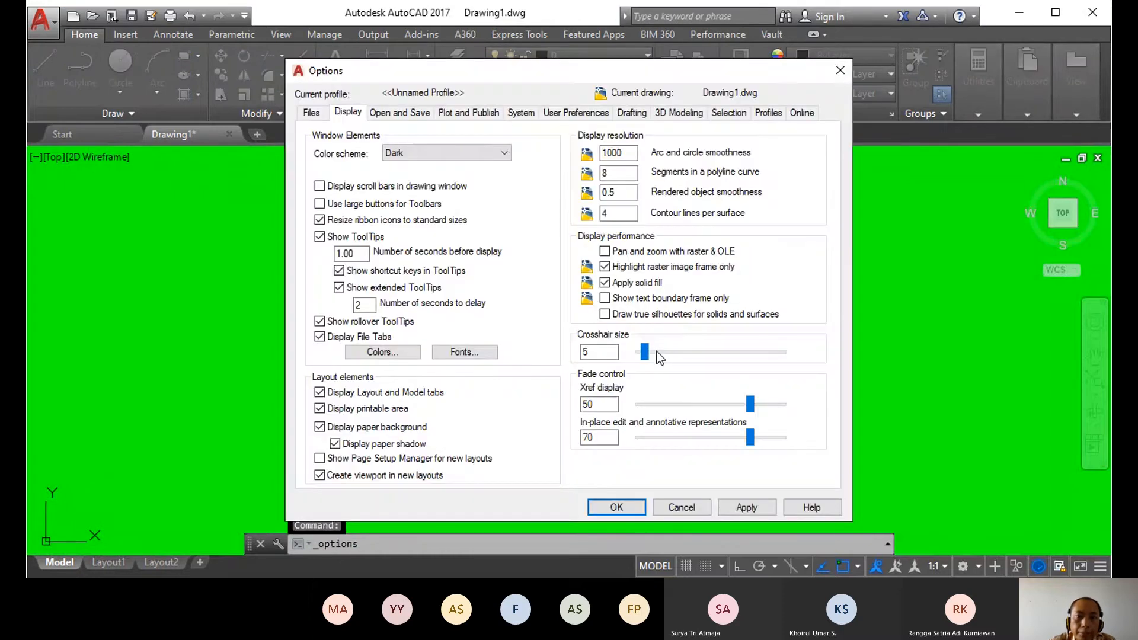
{"action": "left_click", "coordinate": [404, 351]}
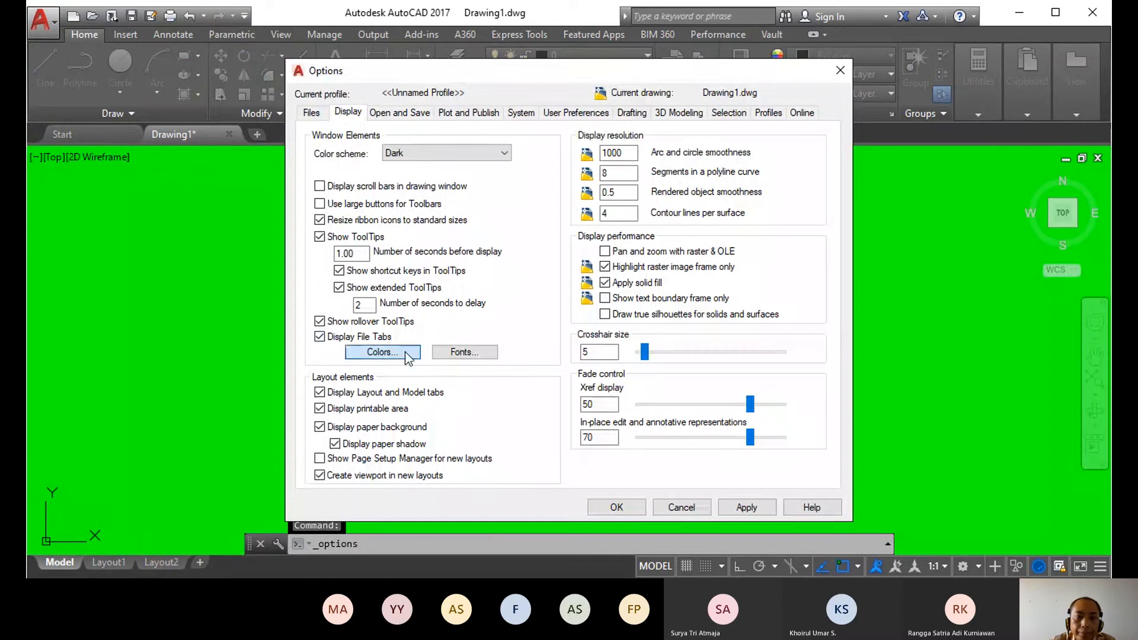
{"action": "left_click", "coordinate": [718, 122]}
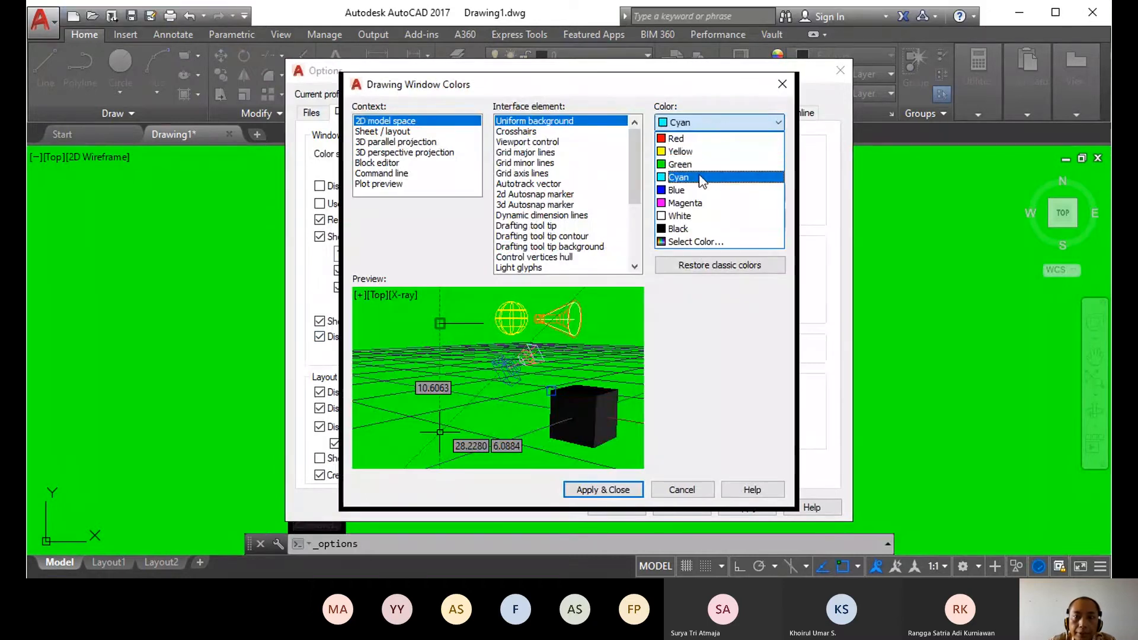
{"action": "left_click", "coordinate": [692, 217]}
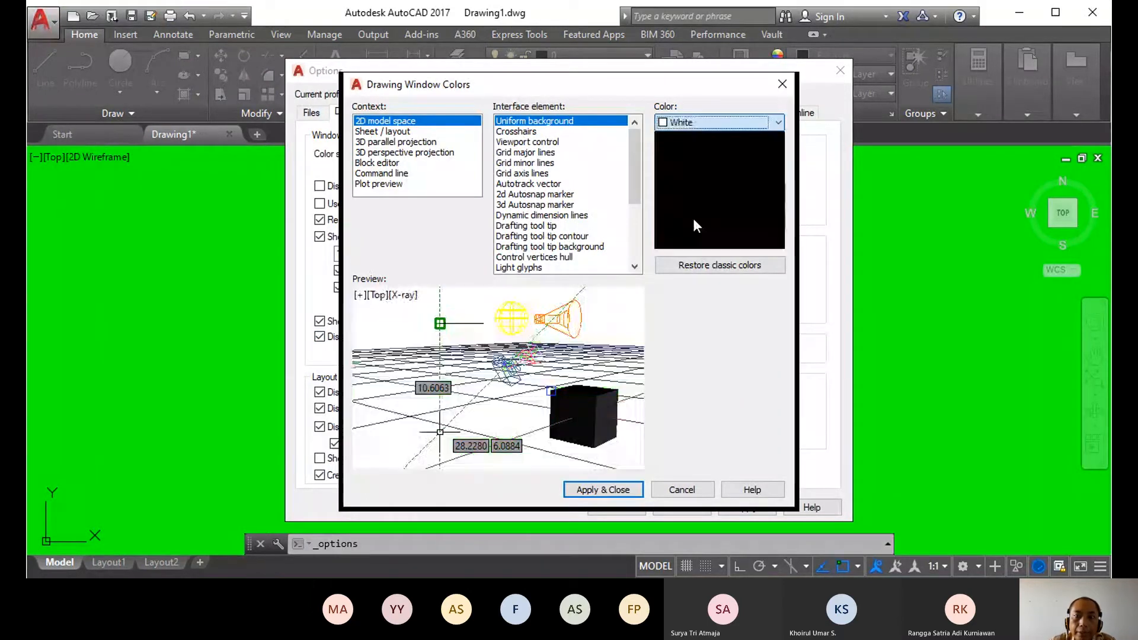
{"action": "left_click", "coordinate": [625, 490]}
{"action": "left_click", "coordinate": [745, 507]}
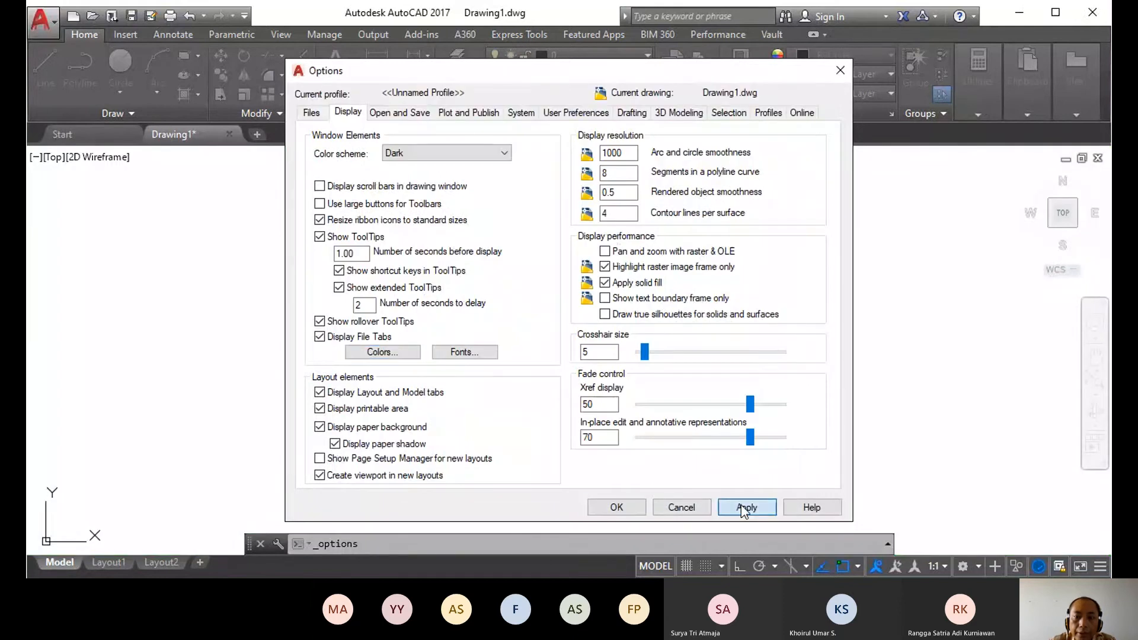
{"action": "left_click", "coordinate": [615, 507]}
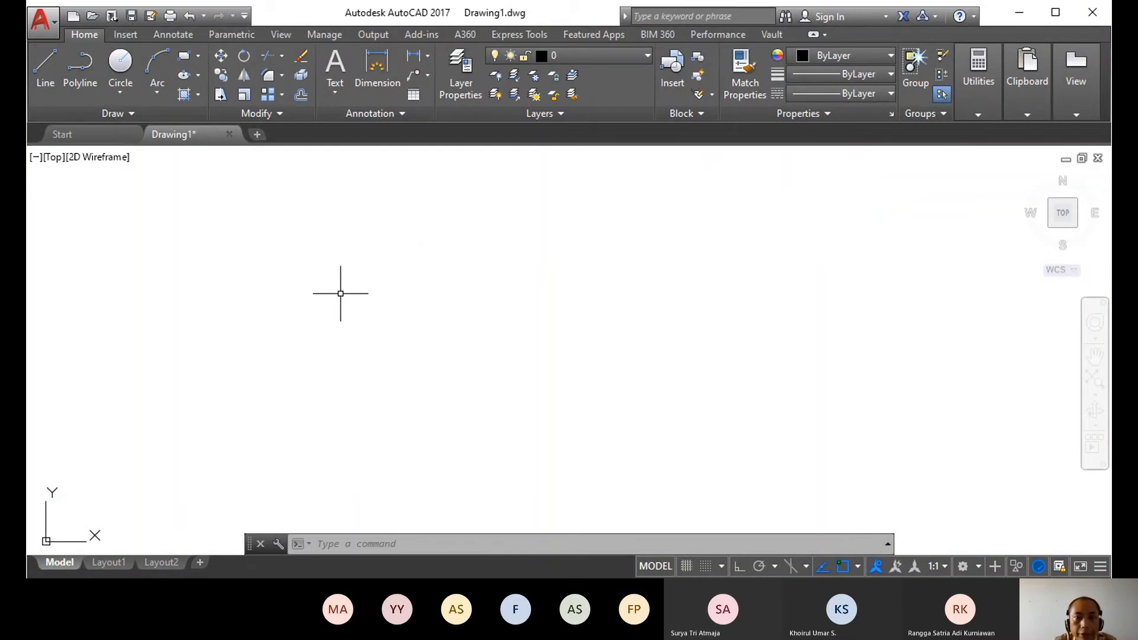
Step: Configure the drawing units with a length precision of 0.0 and an insertion scale in millimeters
{"action": "type", "text": "un"}
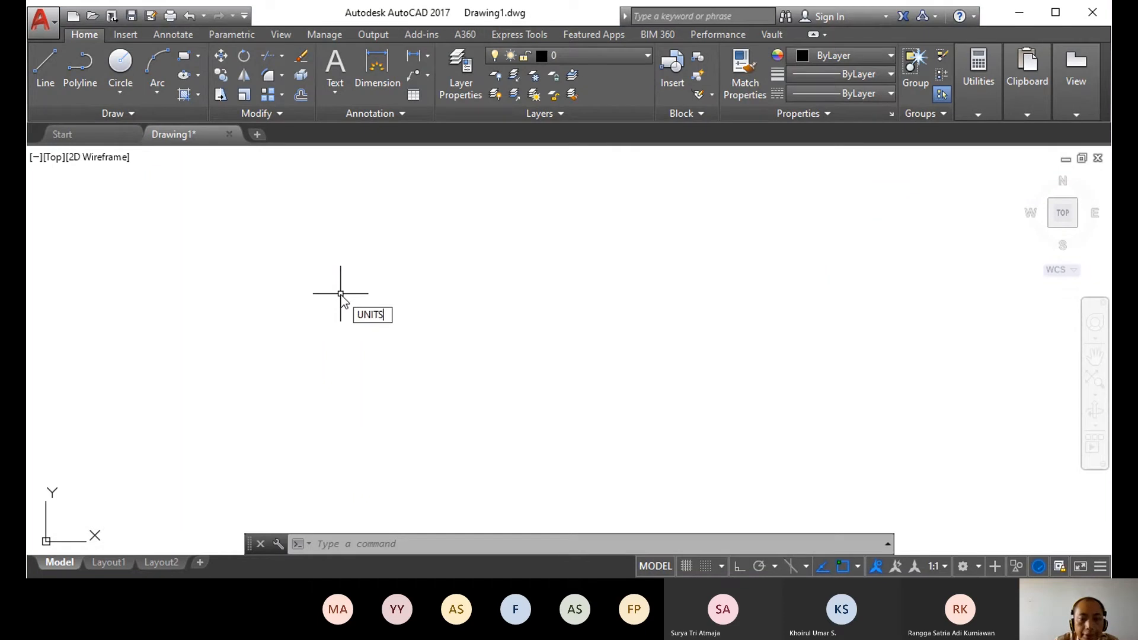
{"action": "key", "text": "Return"}
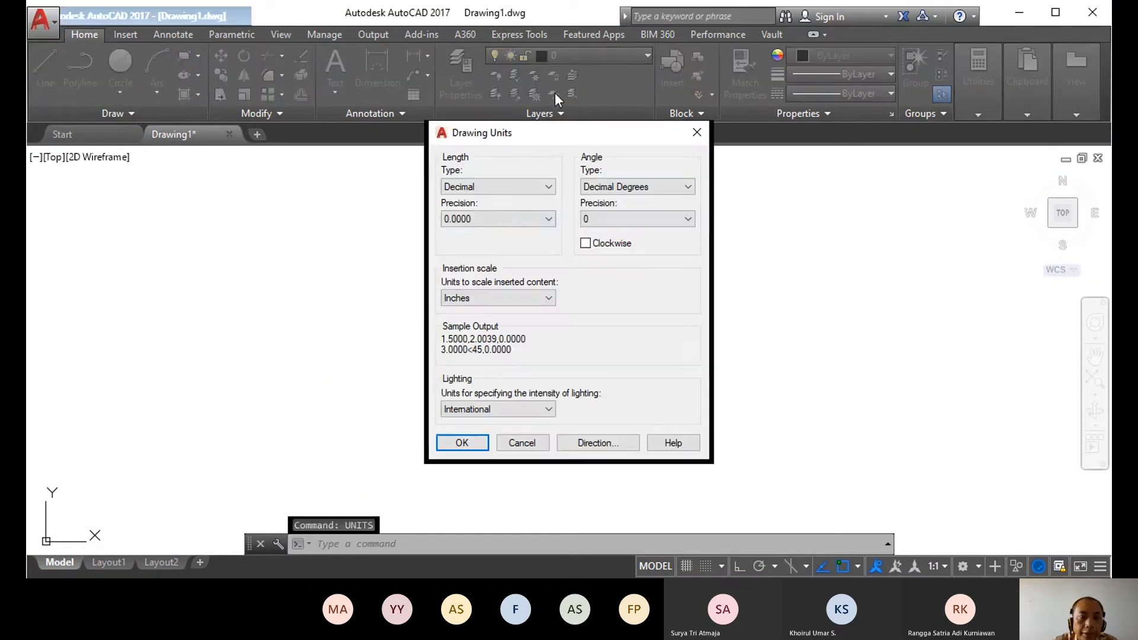
{"action": "left_click", "coordinate": [513, 220]}
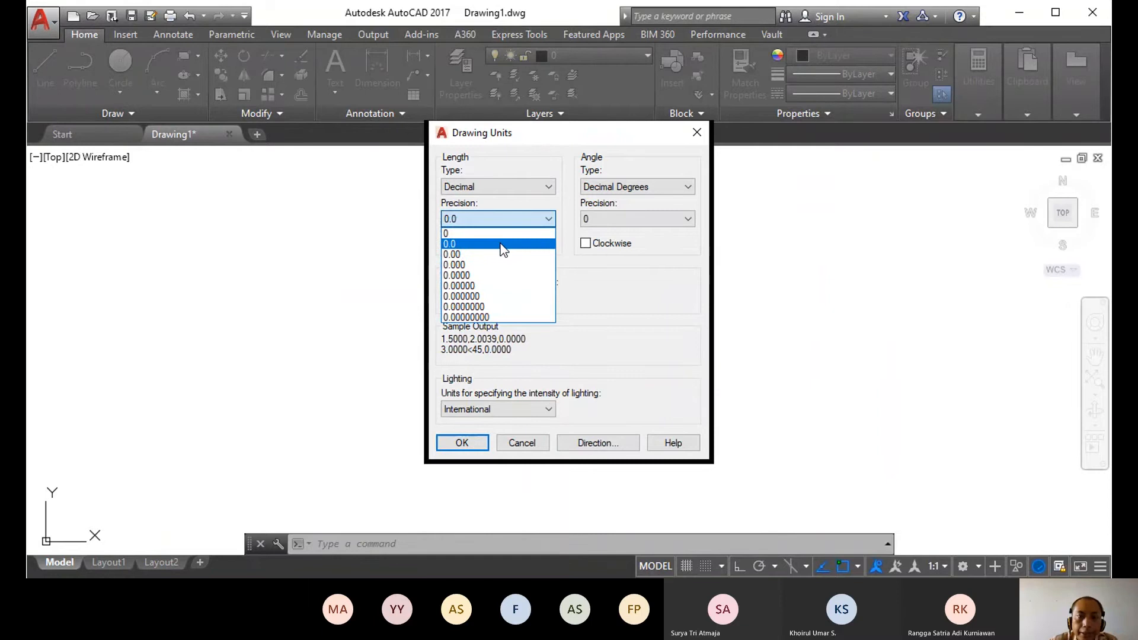
{"action": "left_click", "coordinate": [500, 243]}
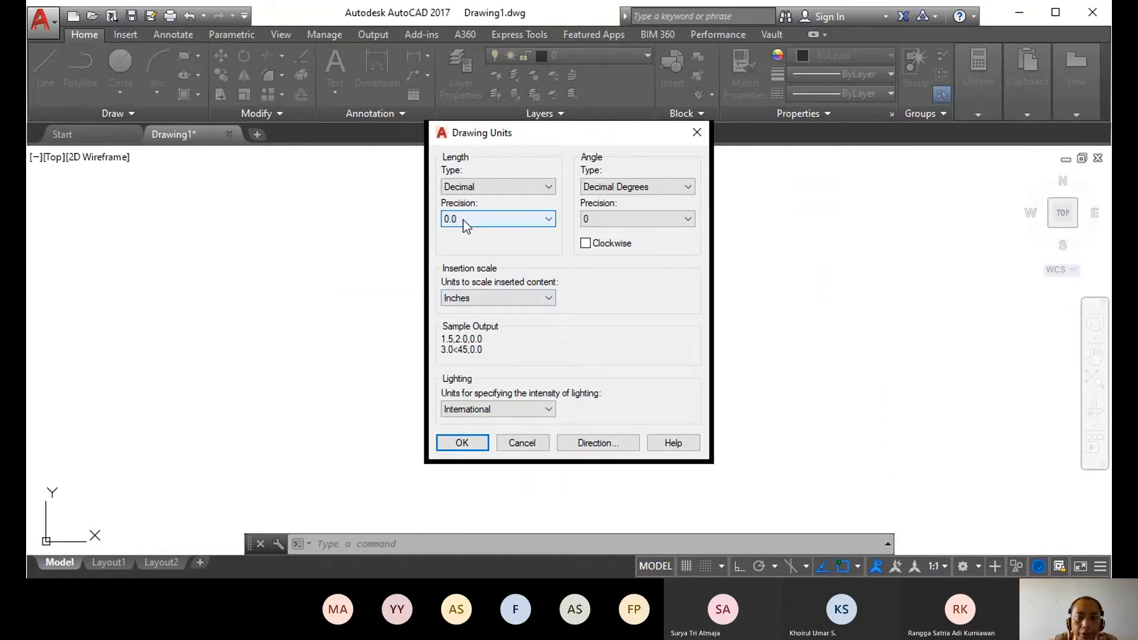
{"action": "left_click", "coordinate": [499, 298]}
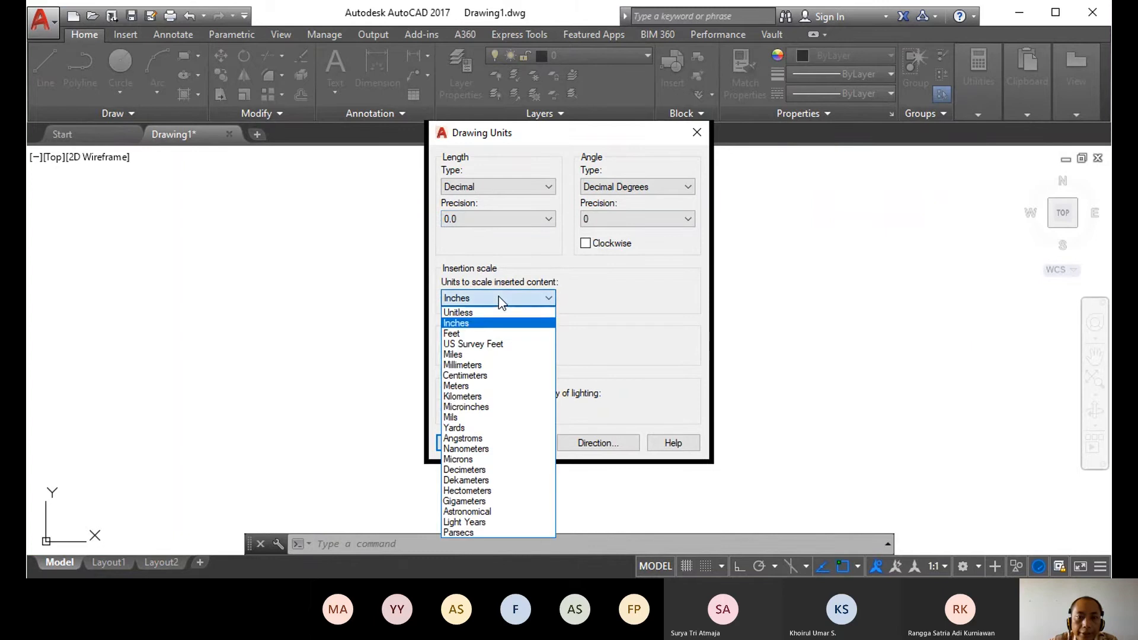
{"action": "left_click", "coordinate": [474, 367]}
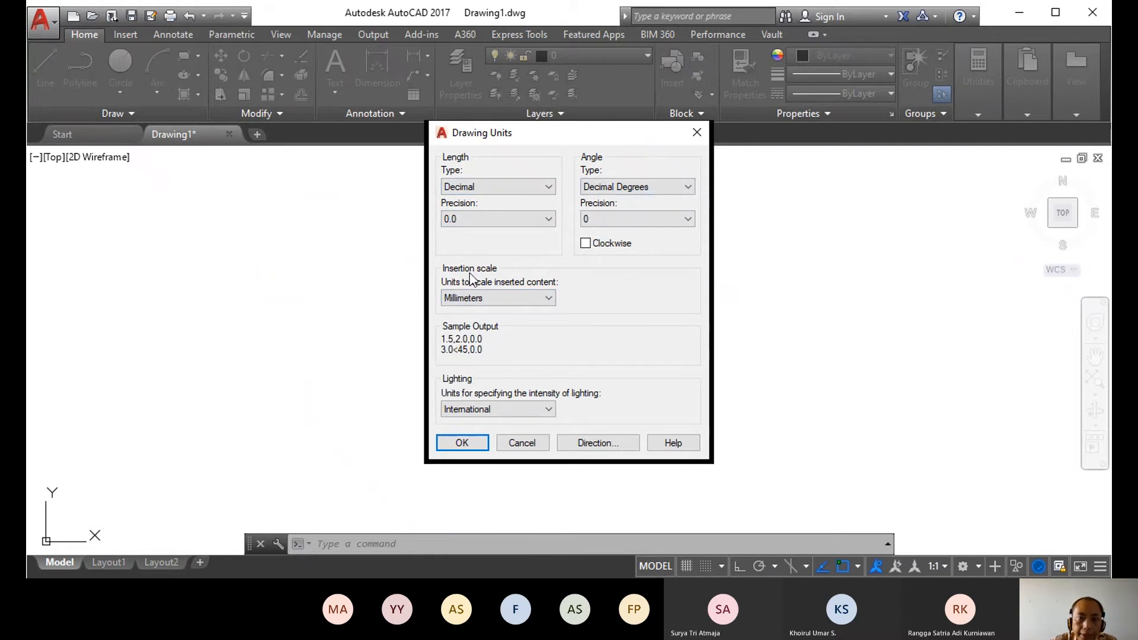
{"action": "left_click", "coordinate": [474, 447]}
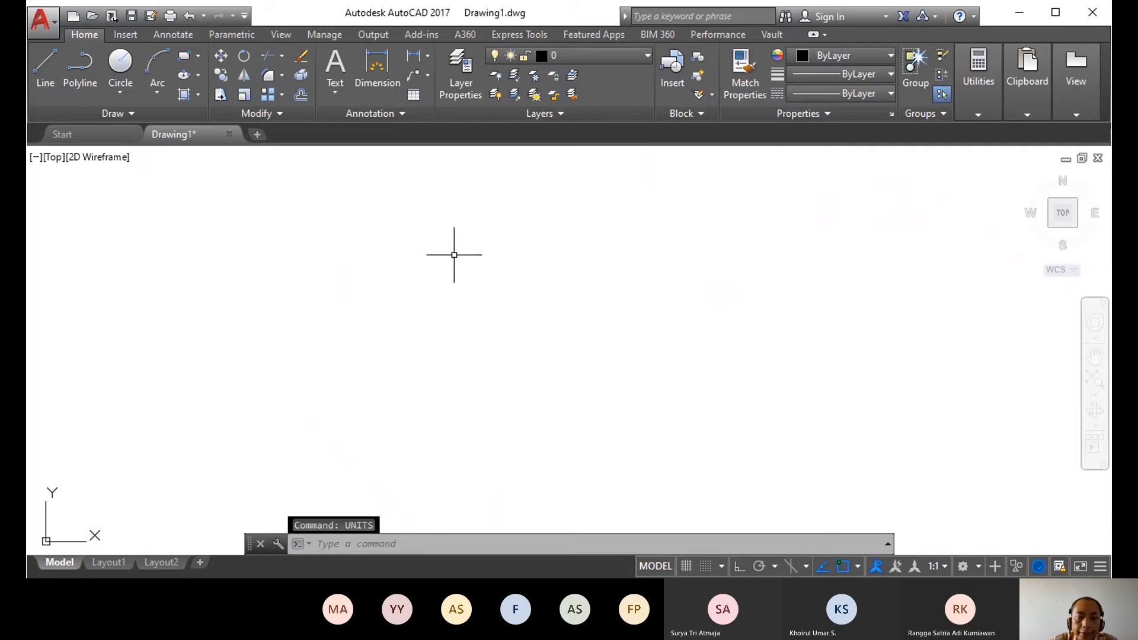
Step: Set the model space limits from lower-left corner 0,0 to upper-right corner 210,297
{"action": "type", "text": "limits"}
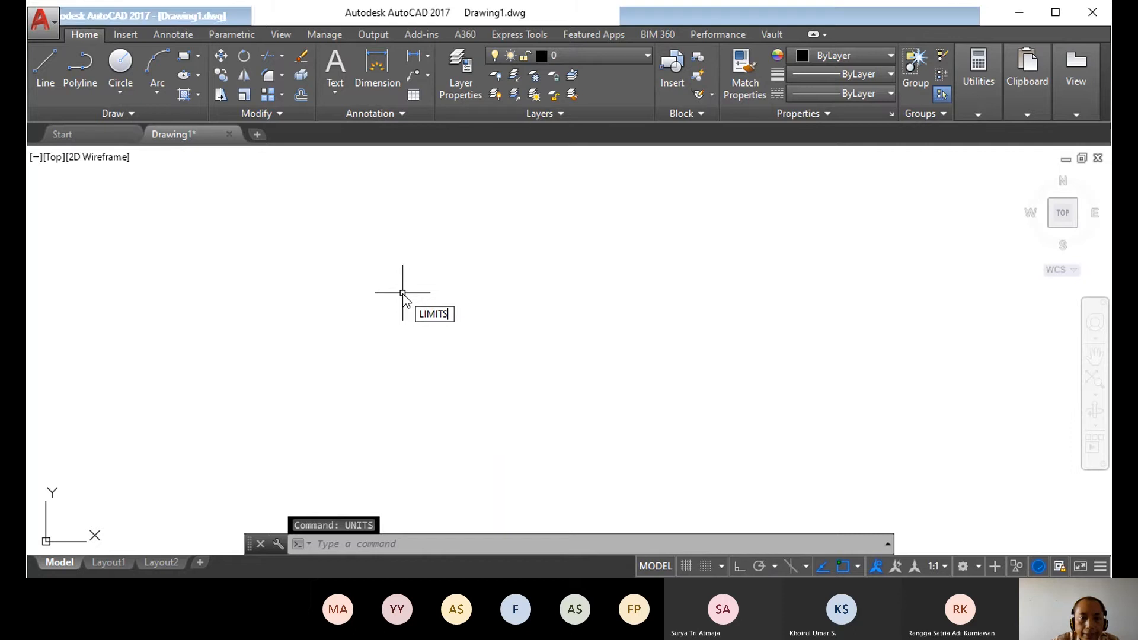
{"action": "key", "text": "Return"}
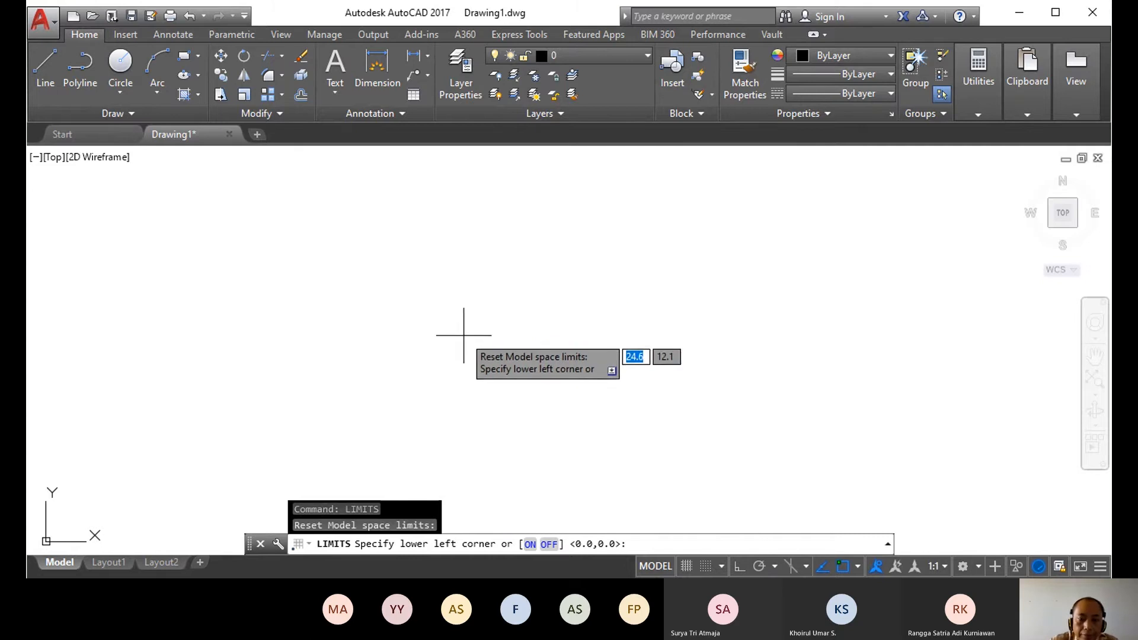
{"action": "type", "text": "0"}
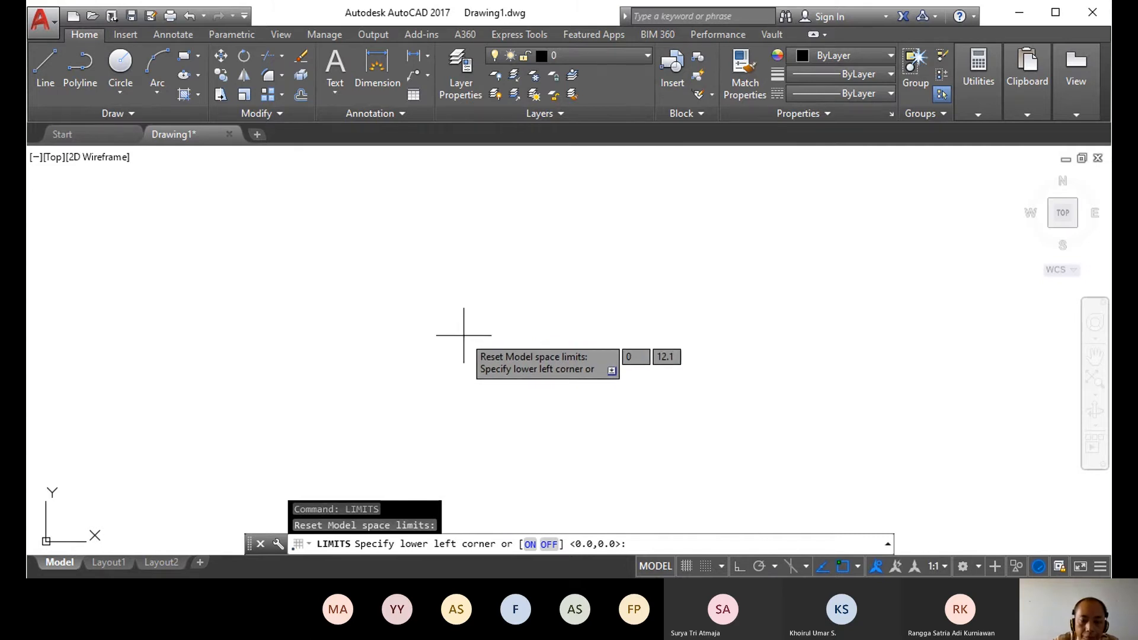
{"action": "key", "text": "Tab"}
{"action": "type", "text": "0"}
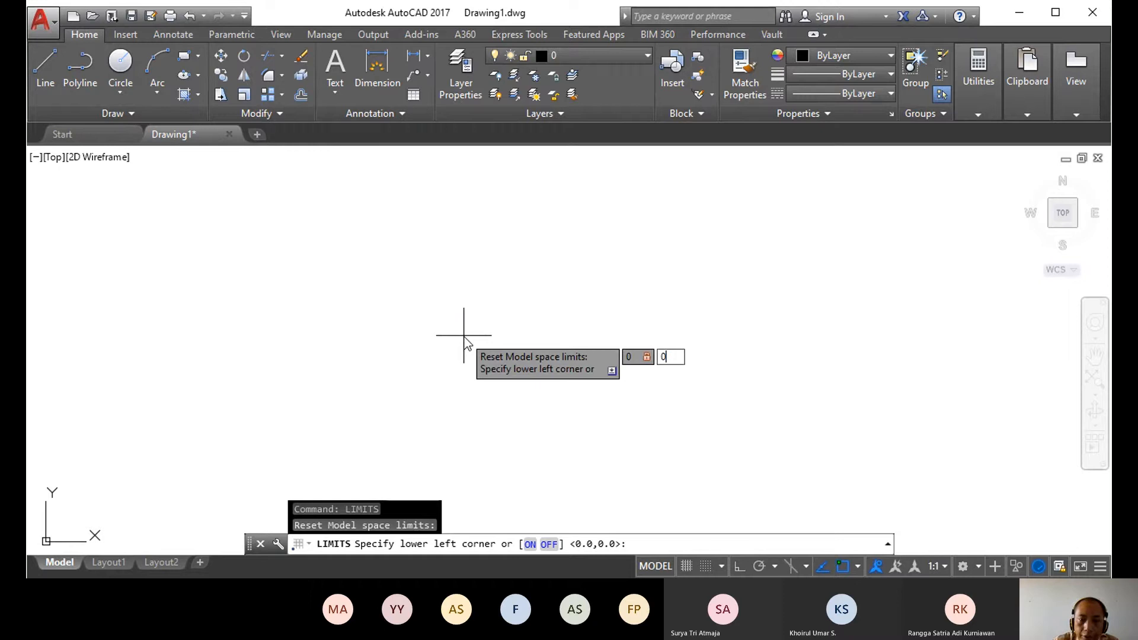
{"action": "key", "text": "Return"}
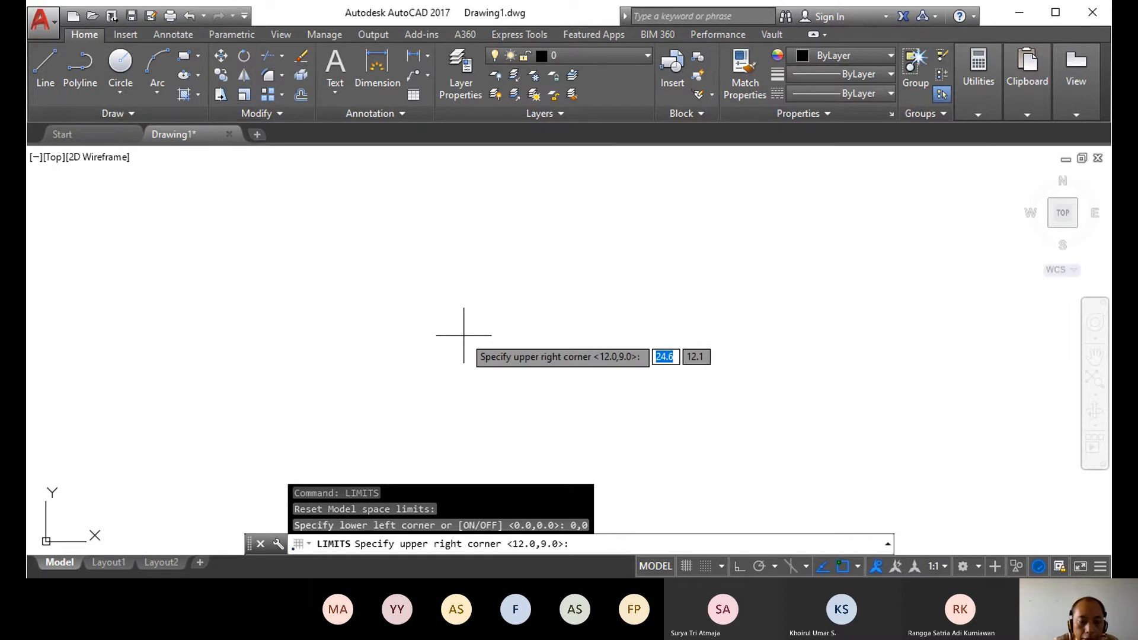
{"action": "type", "text": "210"}
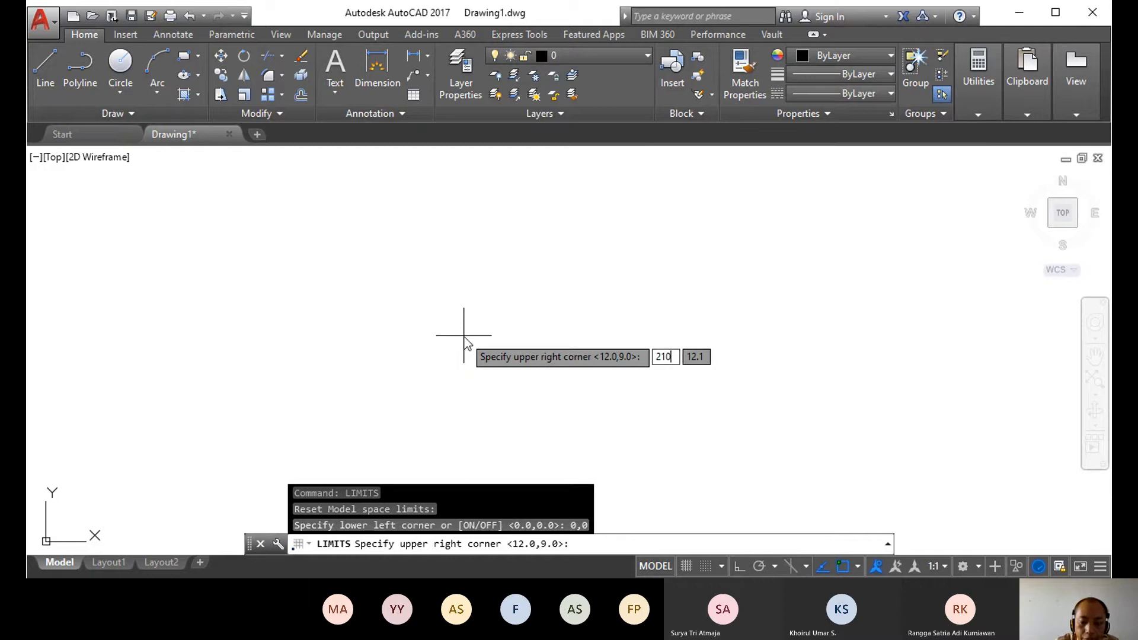
{"action": "type", "text": ",2"}
{"action": "type", "text": "9"}
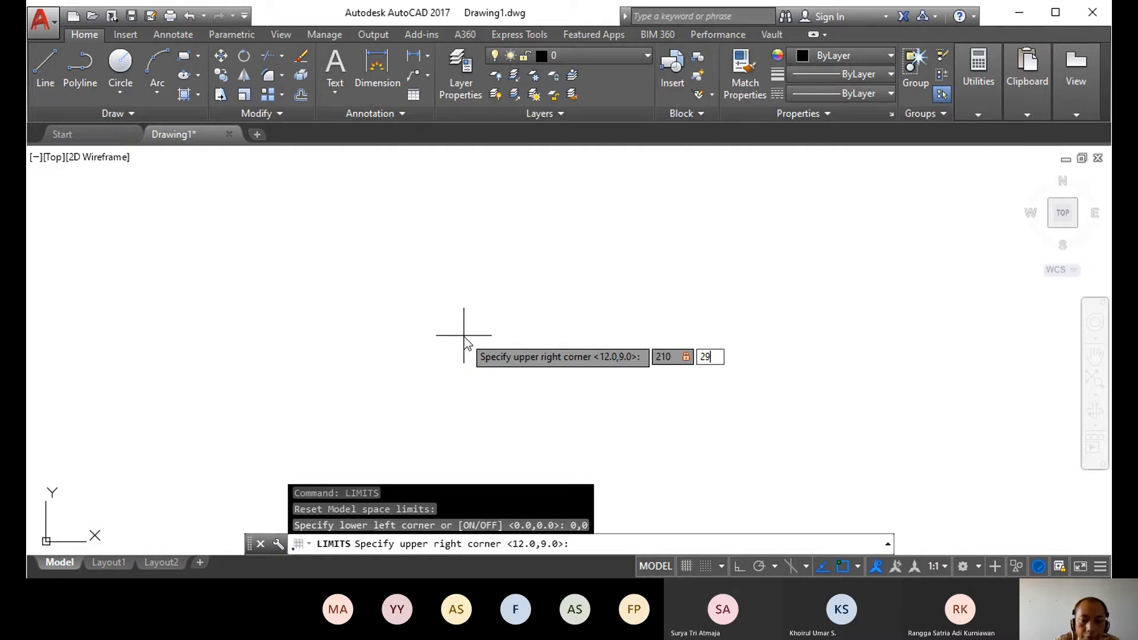
{"action": "type", "text": "7"}
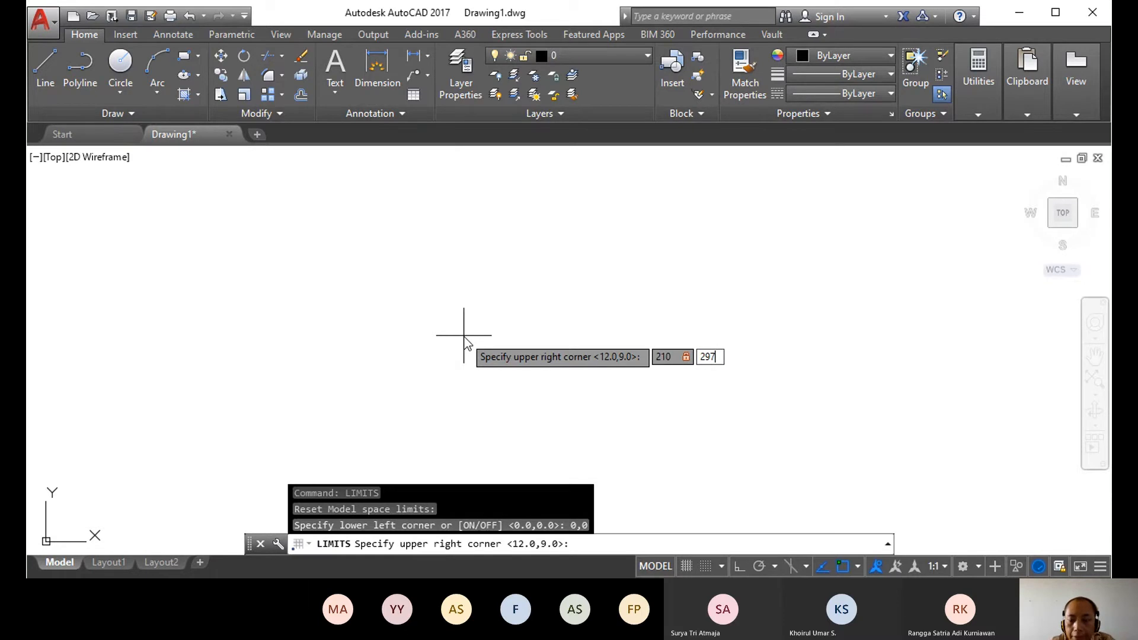
{"action": "key", "text": "Return"}
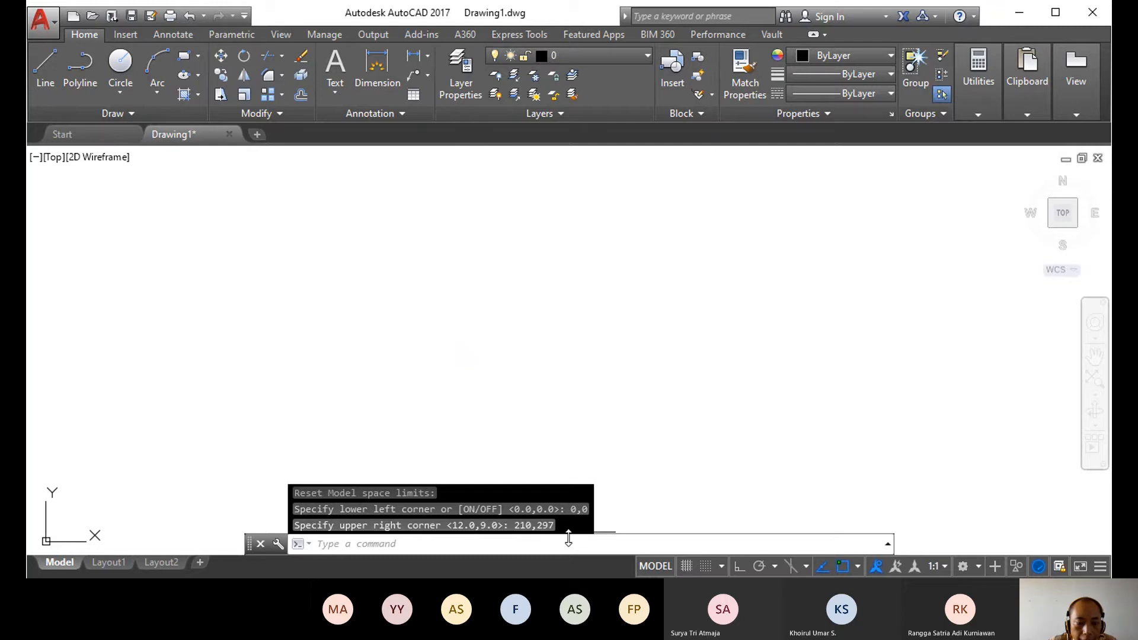
{"action": "type", "text": "a"}
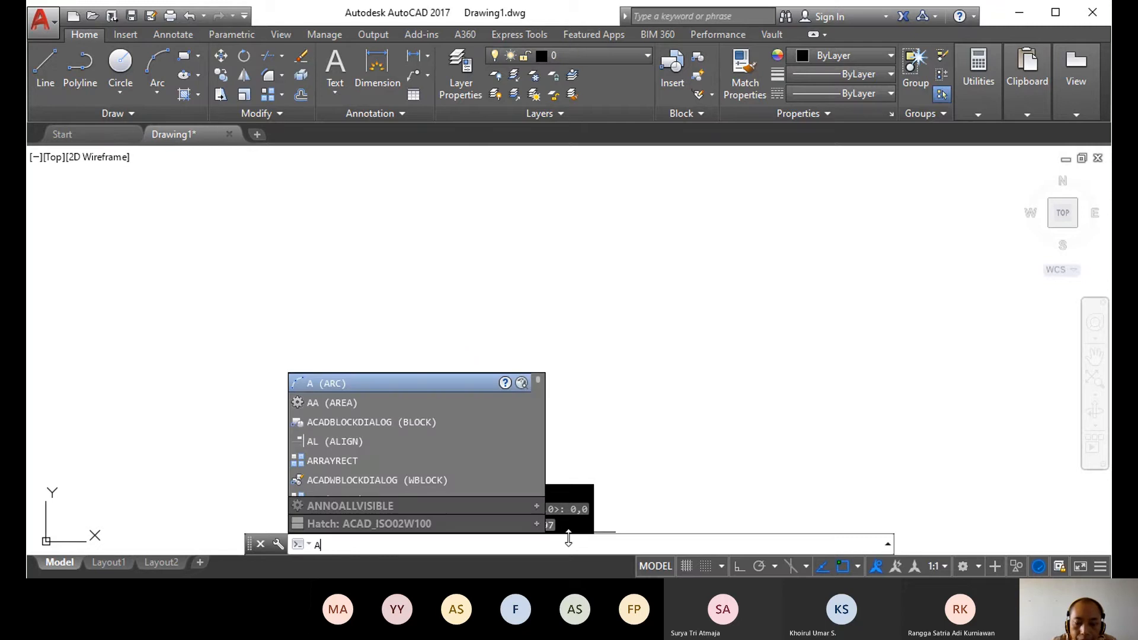
{"action": "key", "text": "Return"}
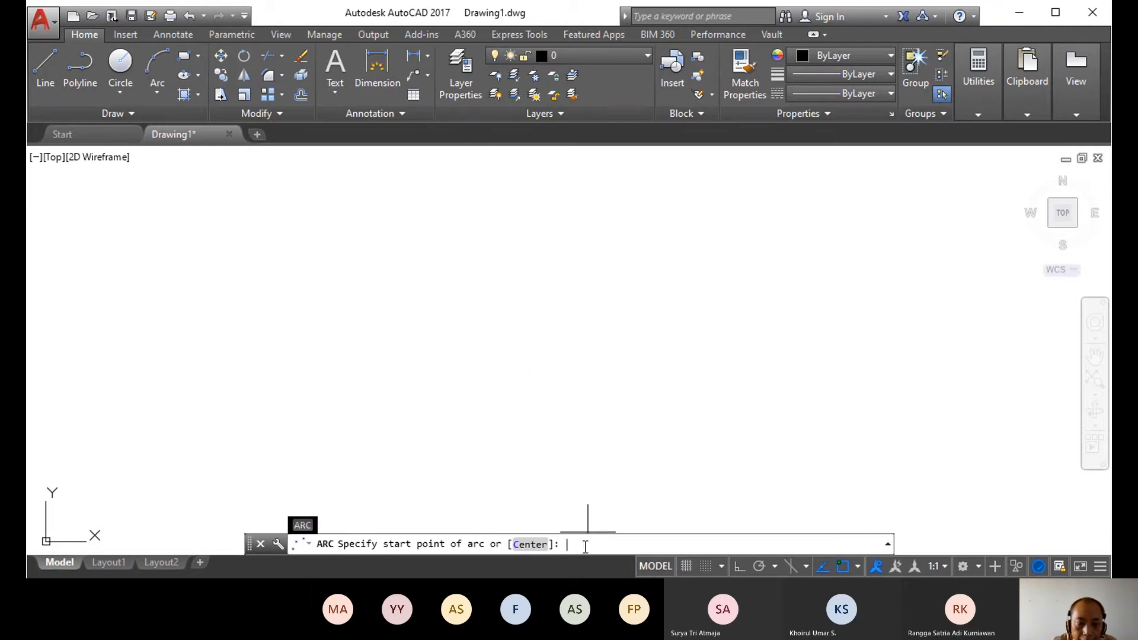
{"action": "type", "text": "al"}
{"action": "key", "text": "Return"}
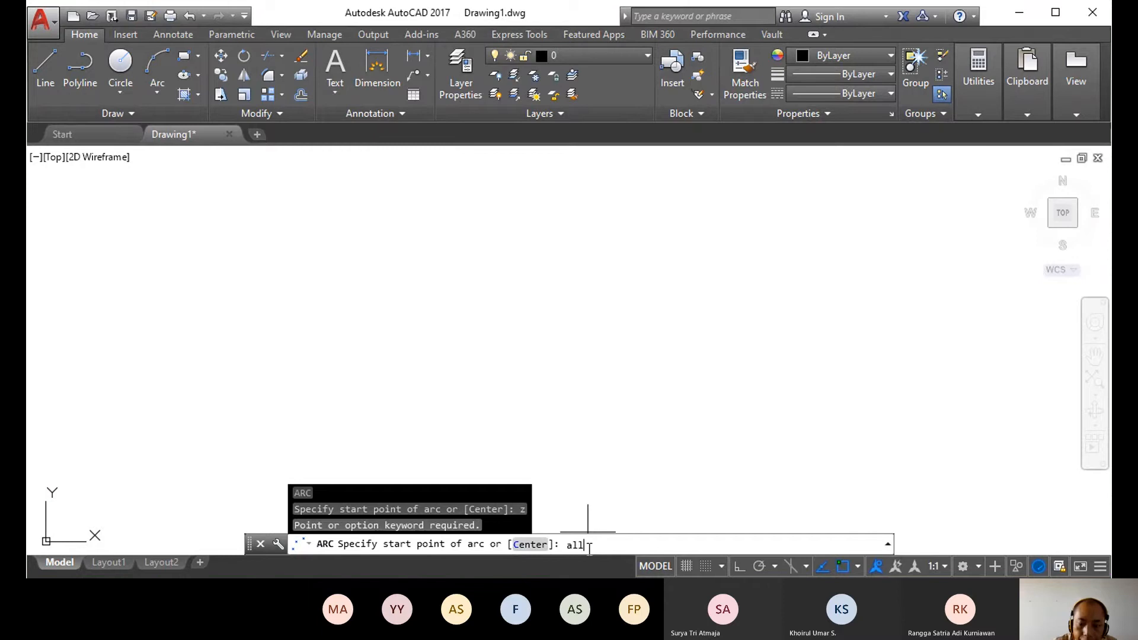
{"action": "key", "text": "Return"}
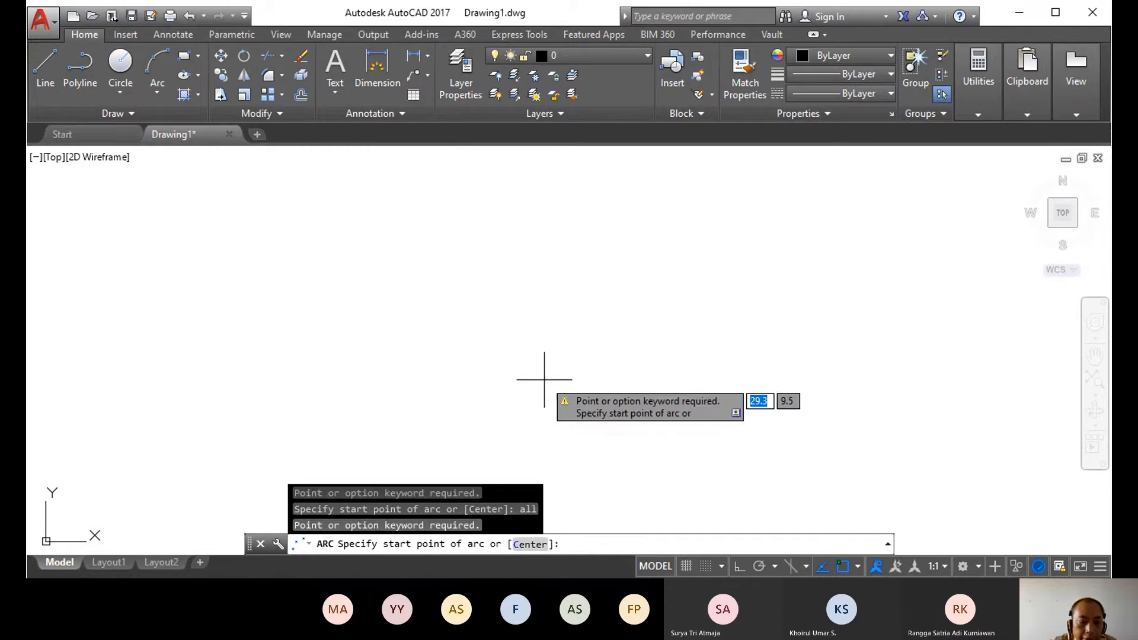
{"action": "key", "text": "Escape"}
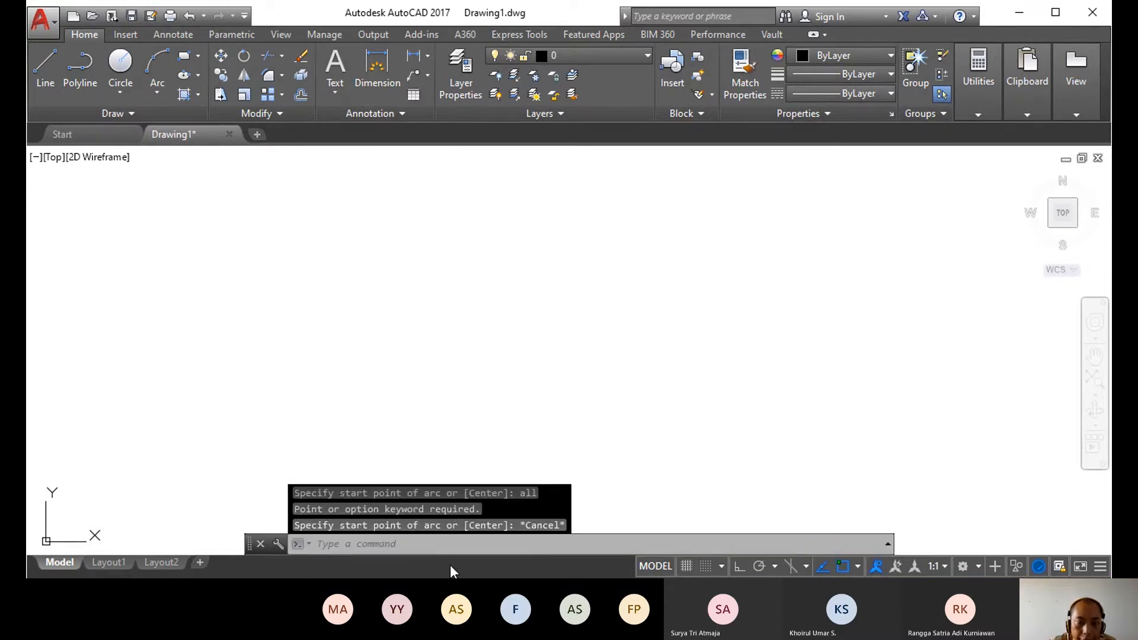
Step: Zoom the view to All so it fits the drawing limits
{"action": "left_click", "coordinate": [443, 543]}
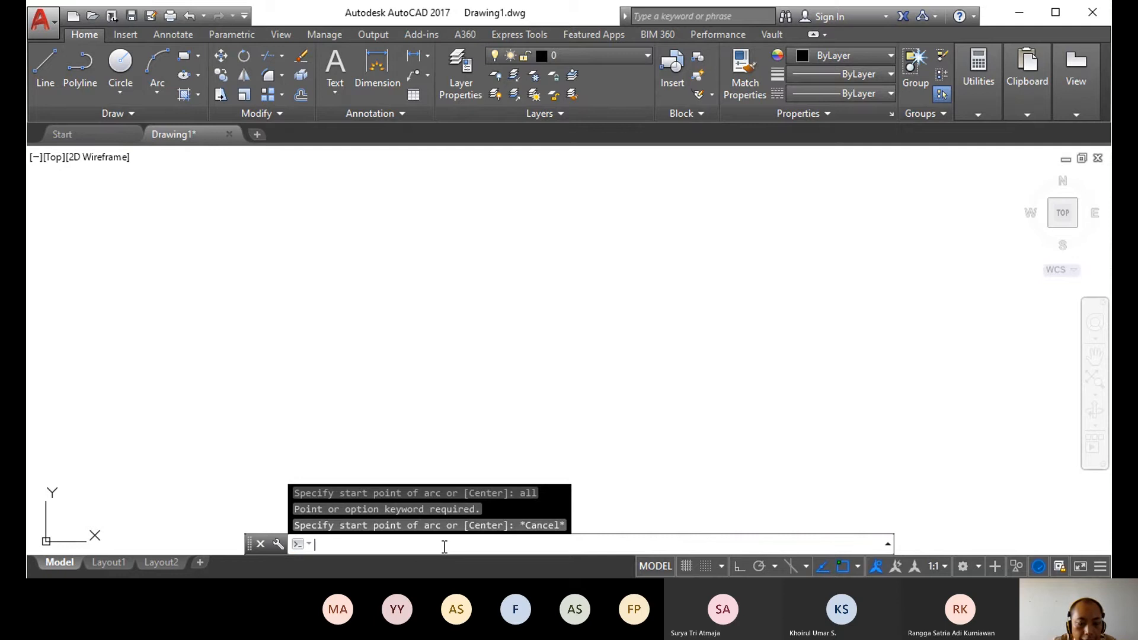
{"action": "type", "text": "zo"}
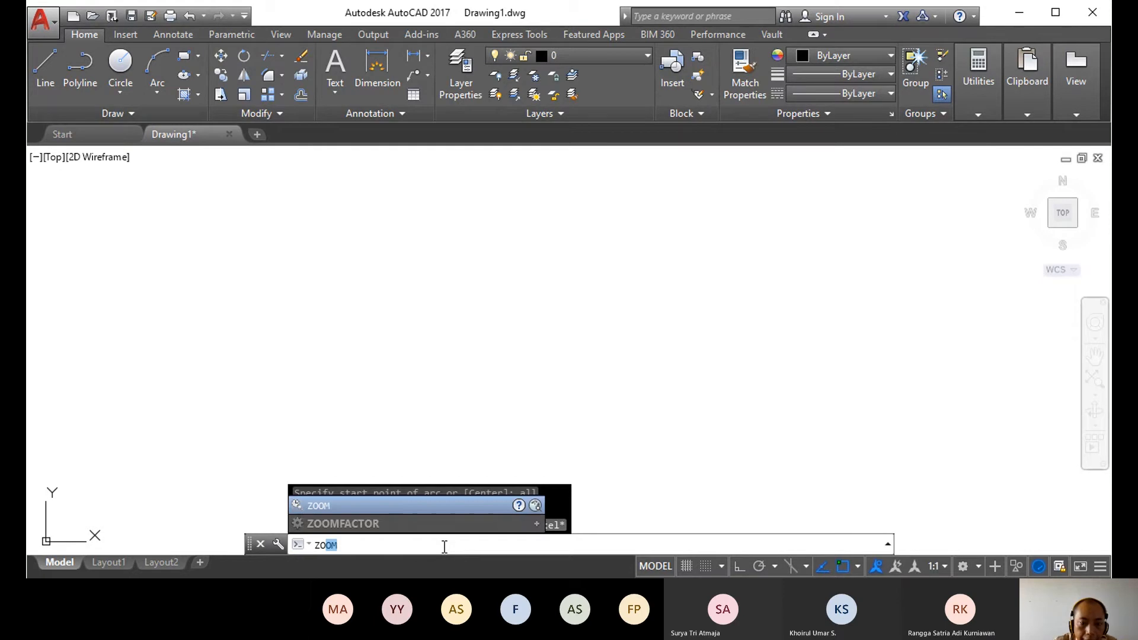
{"action": "key", "text": "Return"}
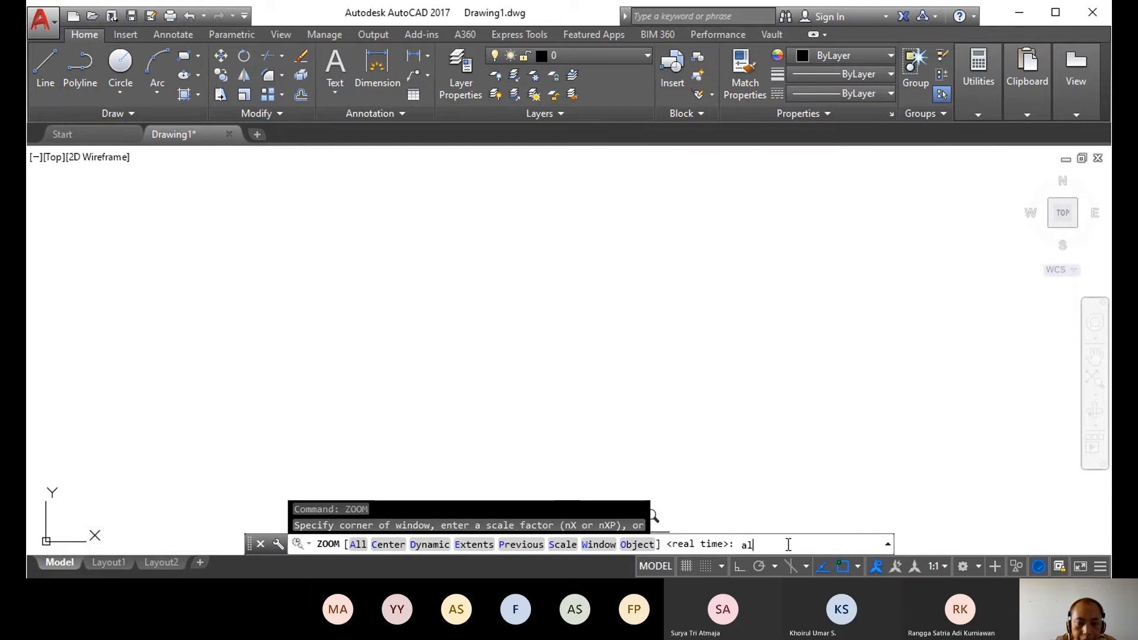
{"action": "key", "text": "Return"}
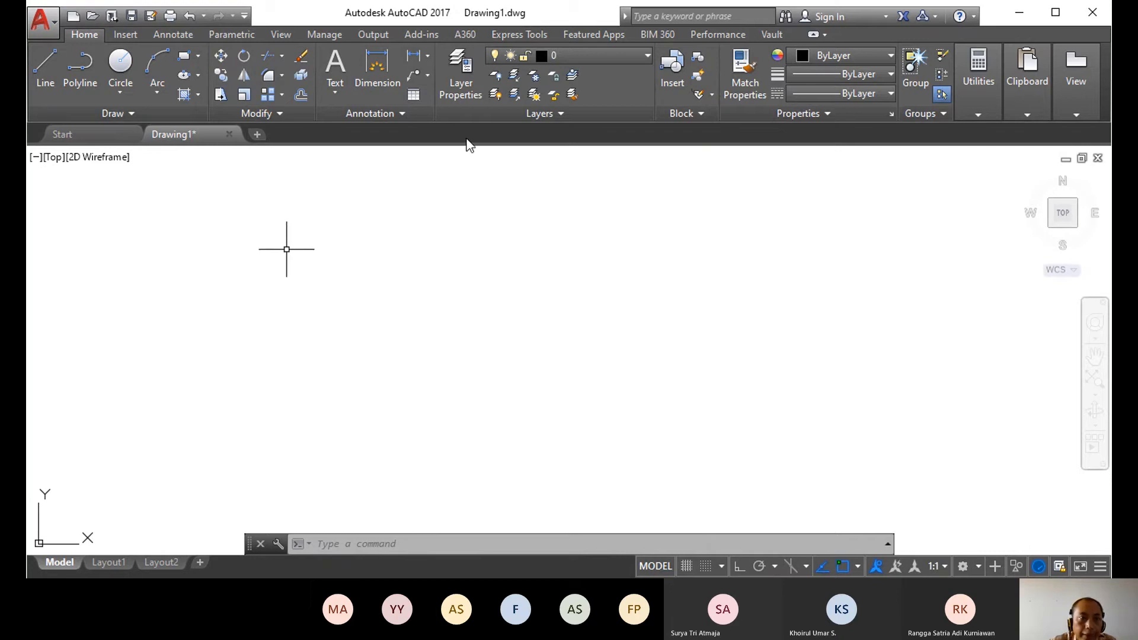
Step: Draw a center-radius circle with a radius of 15 mm in the empty drawing area
{"action": "left_click", "coordinate": [119, 92]}
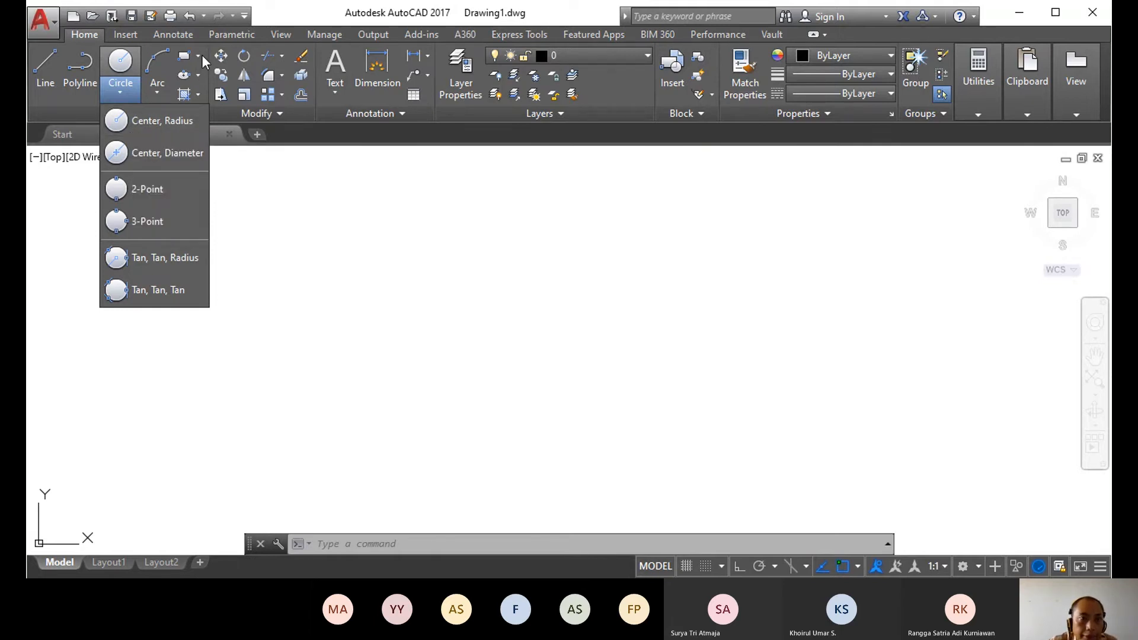
{"action": "left_click", "coordinate": [175, 126]}
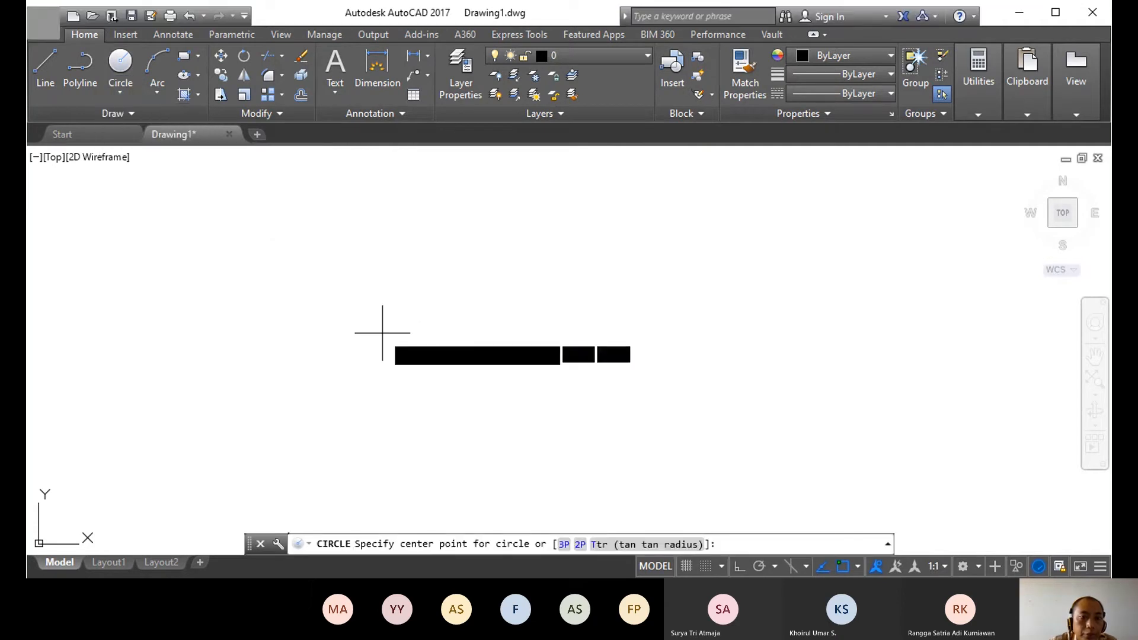
{"action": "left_click", "coordinate": [382, 332]}
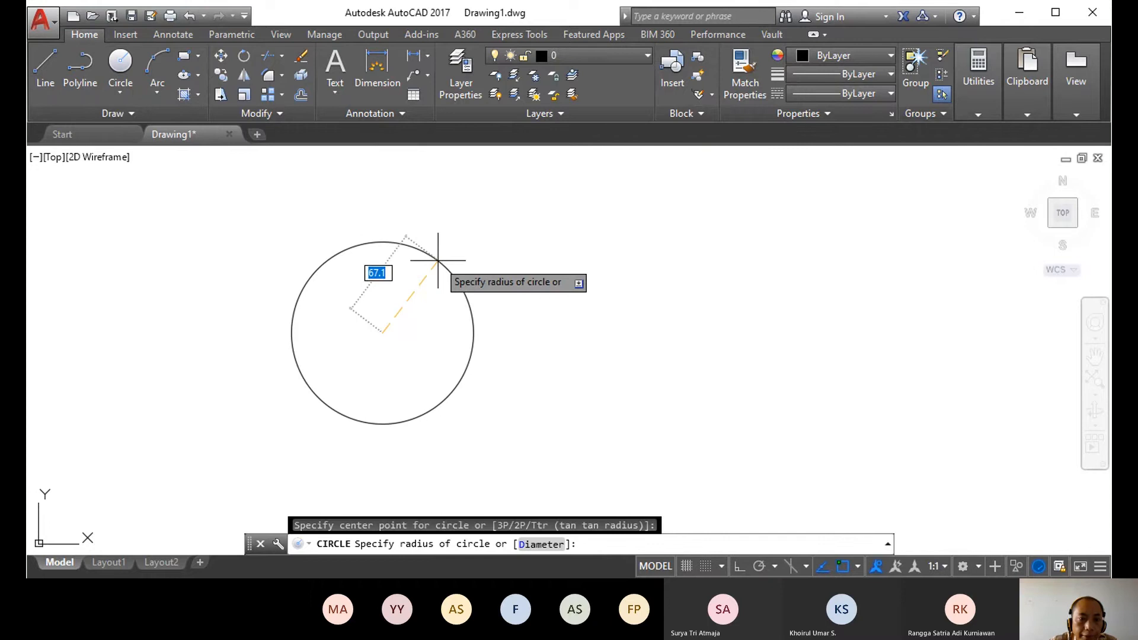
{"action": "type", "text": "15"}
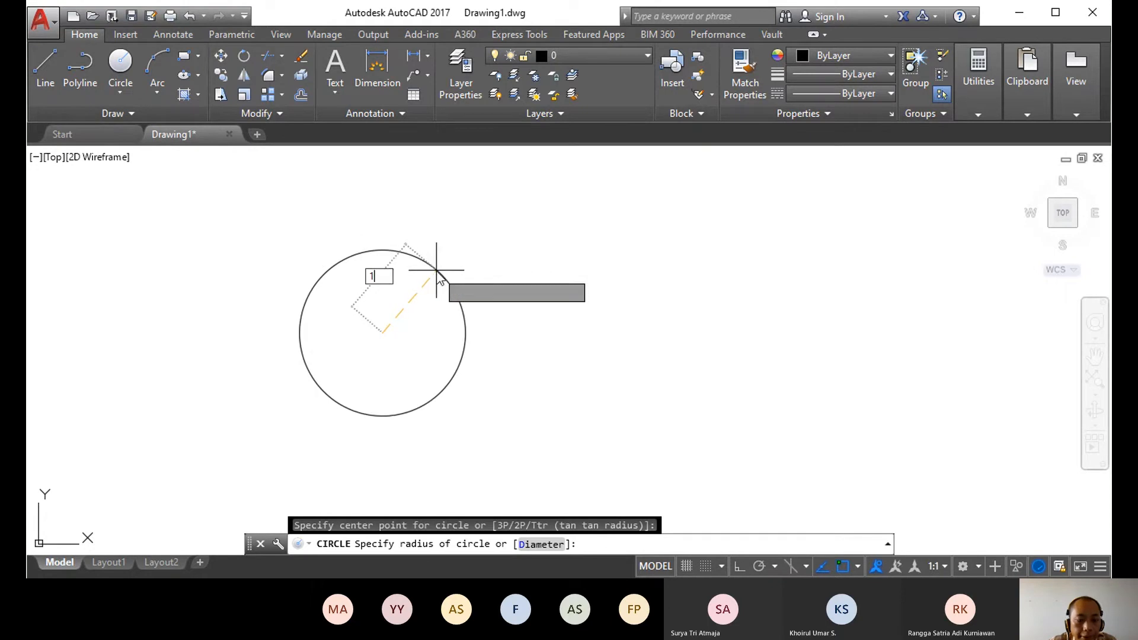
{"action": "key", "text": "Return"}
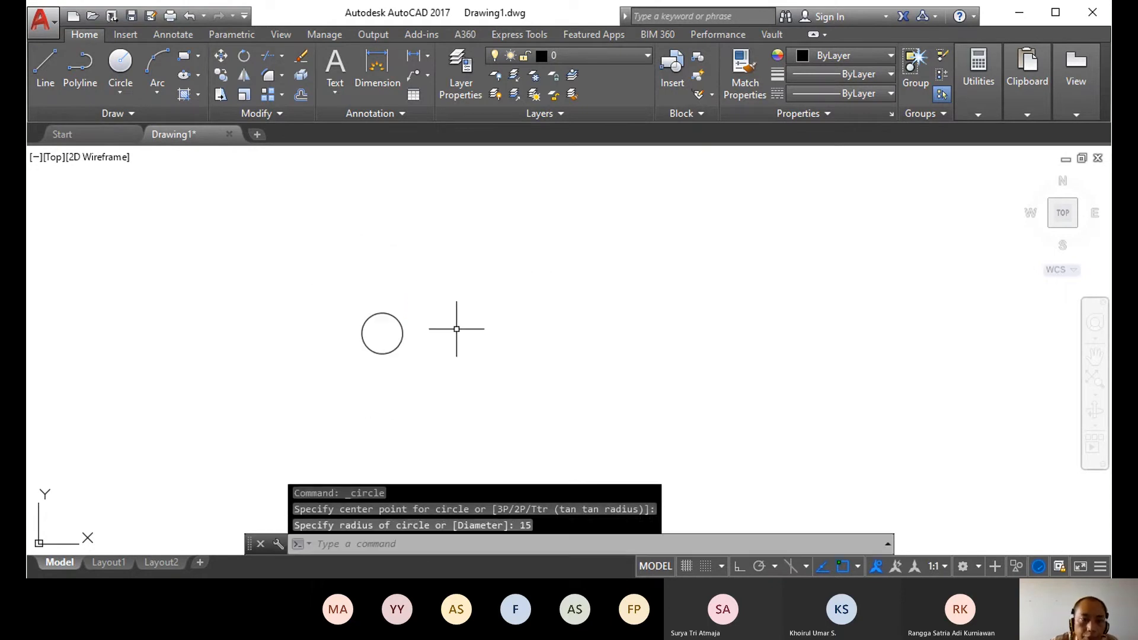
{"action": "scroll", "coordinate": [437, 348], "scroll_direction": "up", "scroll_amount": 3}
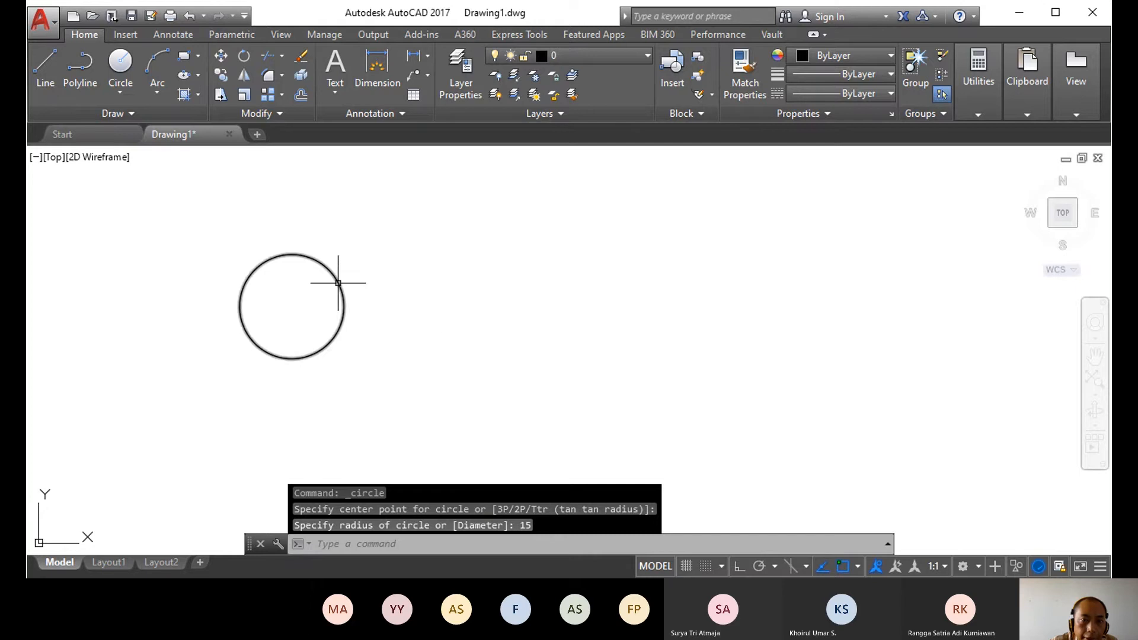
Step: Draw a center-diameter circle with a diameter of 30 mm to the right of the first circle
{"action": "left_click", "coordinate": [125, 91]}
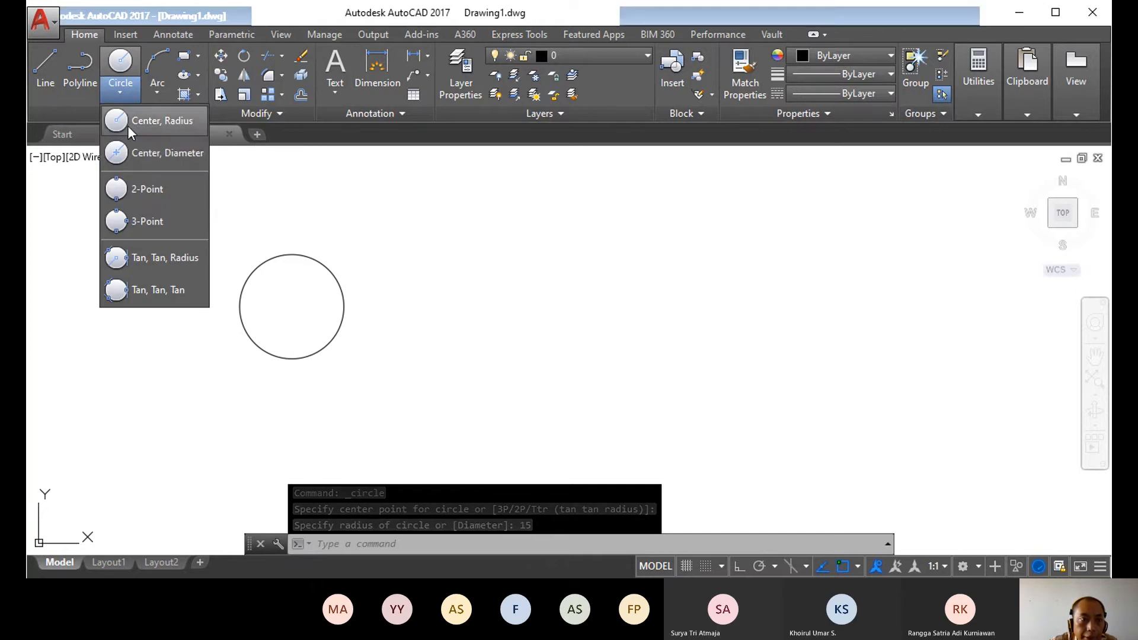
{"action": "left_click", "coordinate": [154, 153]}
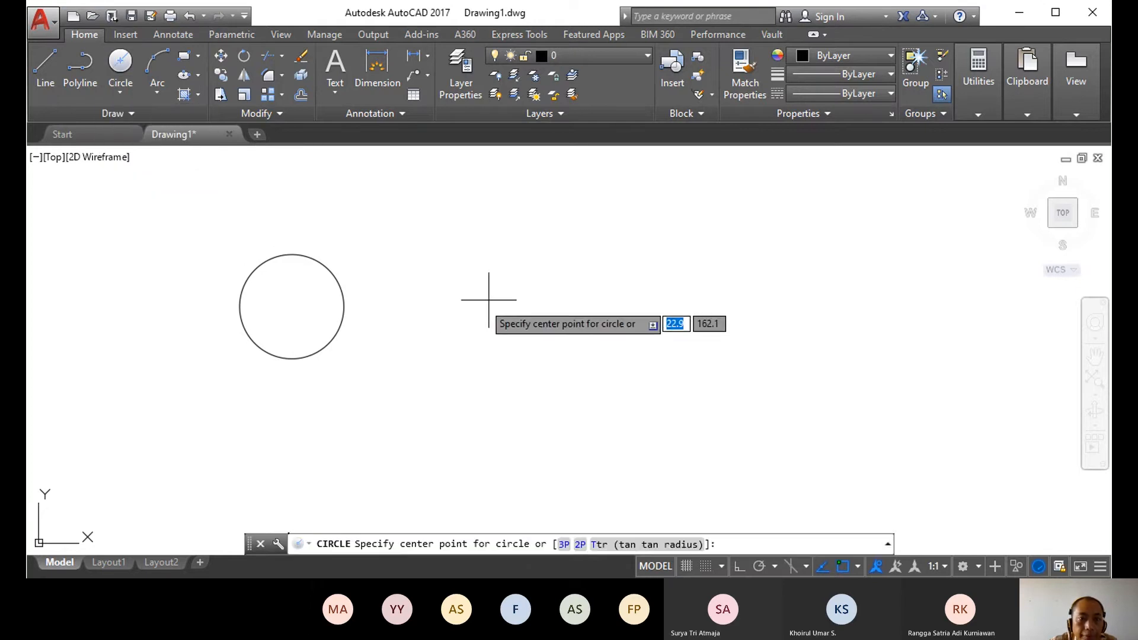
{"action": "left_click", "coordinate": [482, 303]}
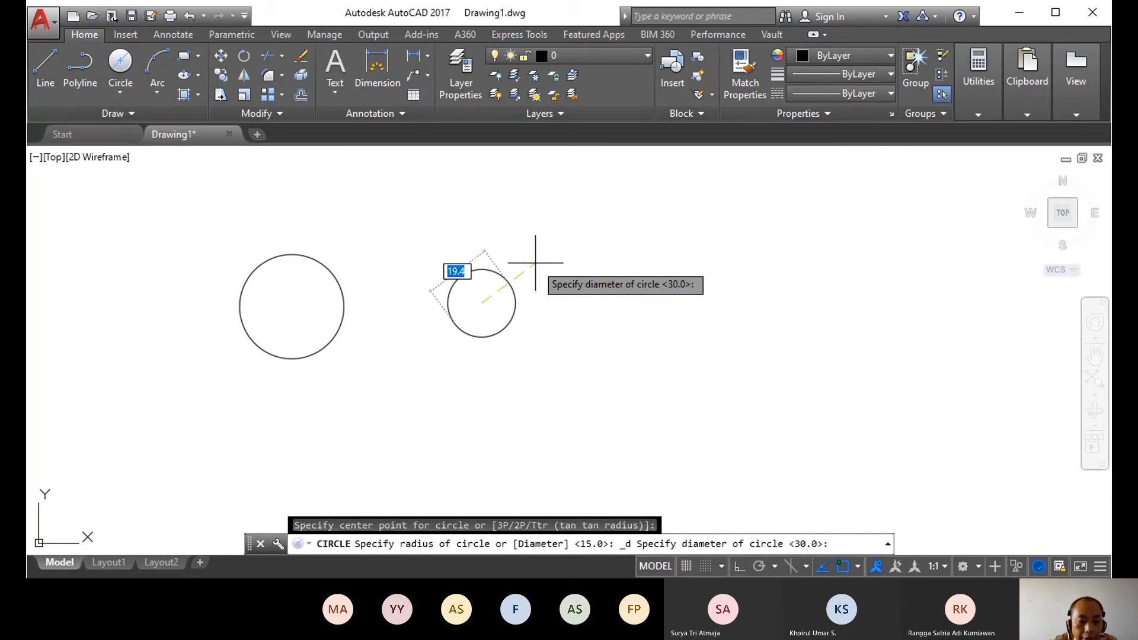
{"action": "type", "text": "30"}
{"action": "key", "text": "Return"}
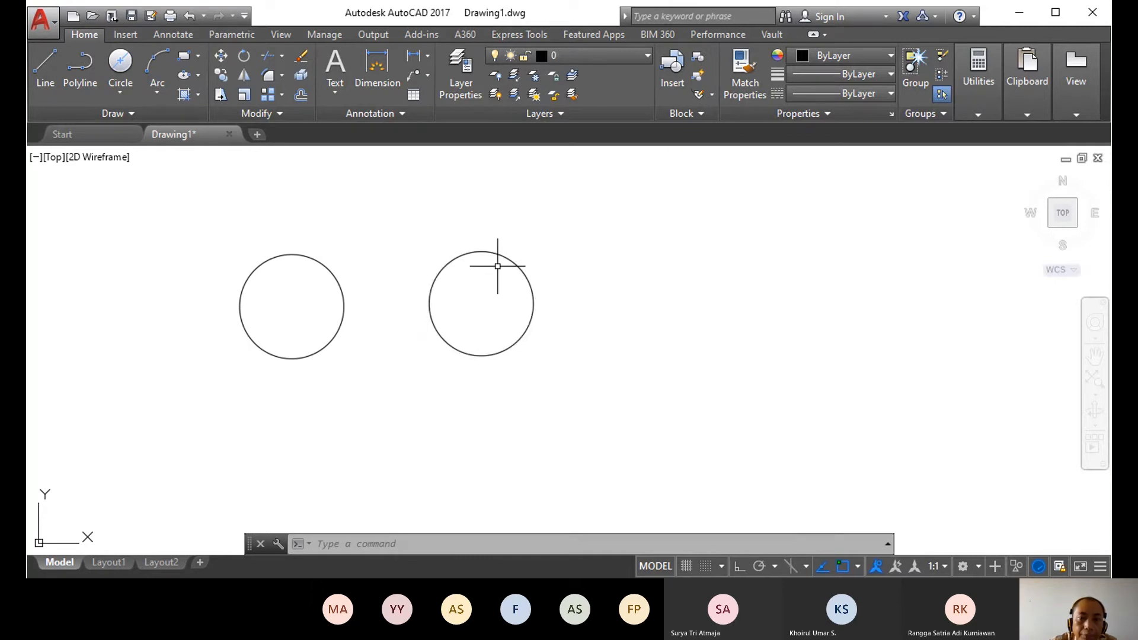
Step: Draw a rectangle 20 mm wide and 10 mm high to the lower right of the second circle
{"action": "left_click", "coordinate": [198, 57]}
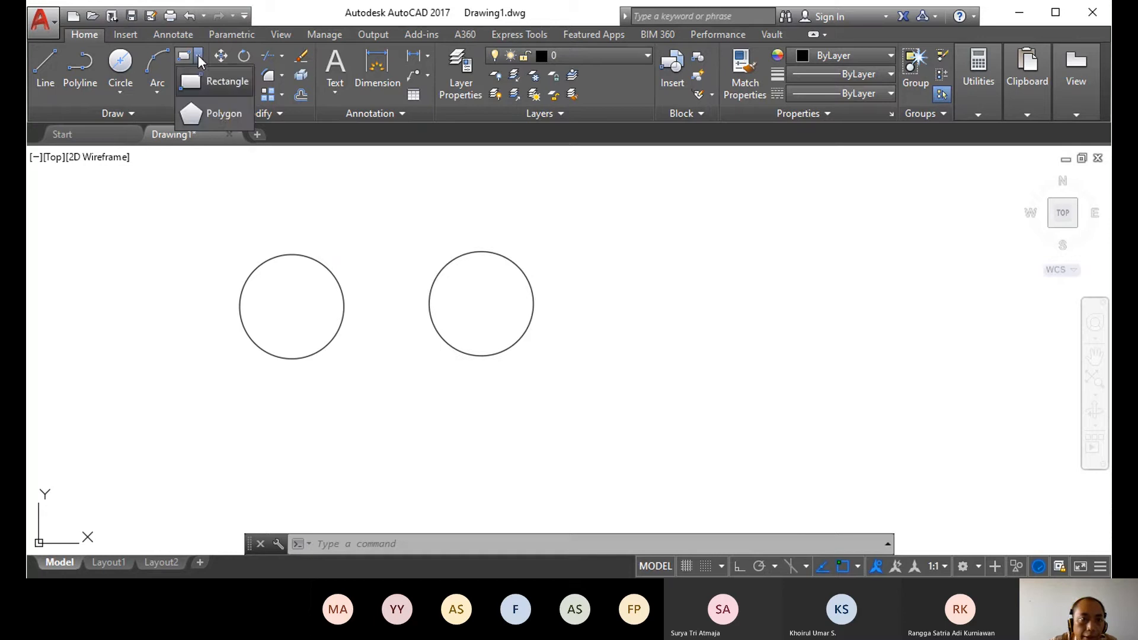
{"action": "left_click", "coordinate": [218, 87]}
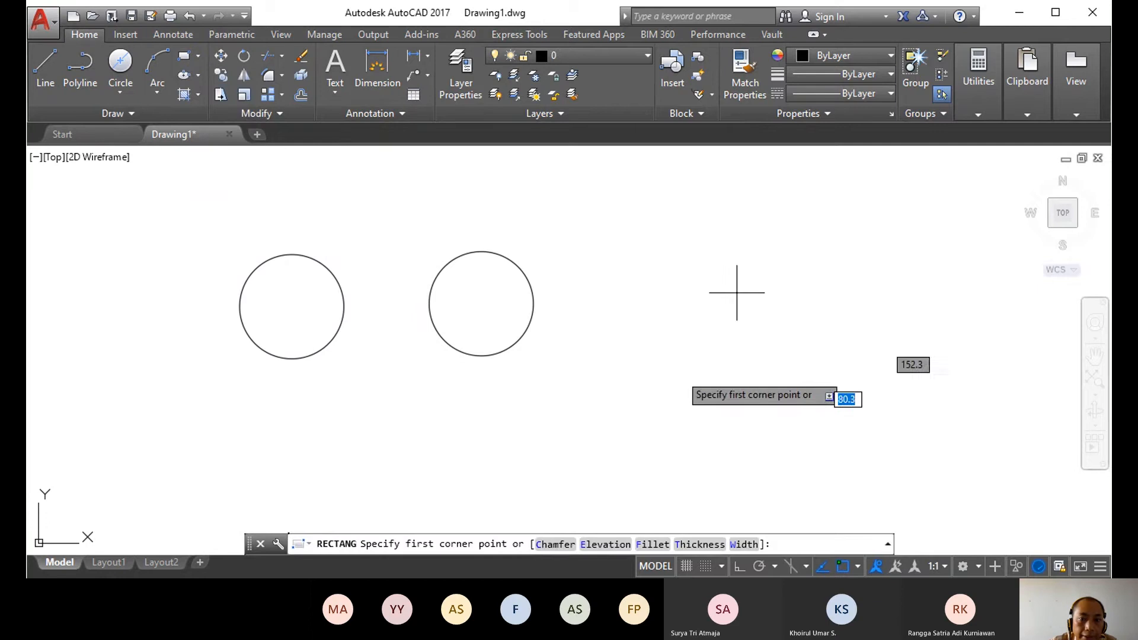
{"action": "left_click", "coordinate": [577, 413]}
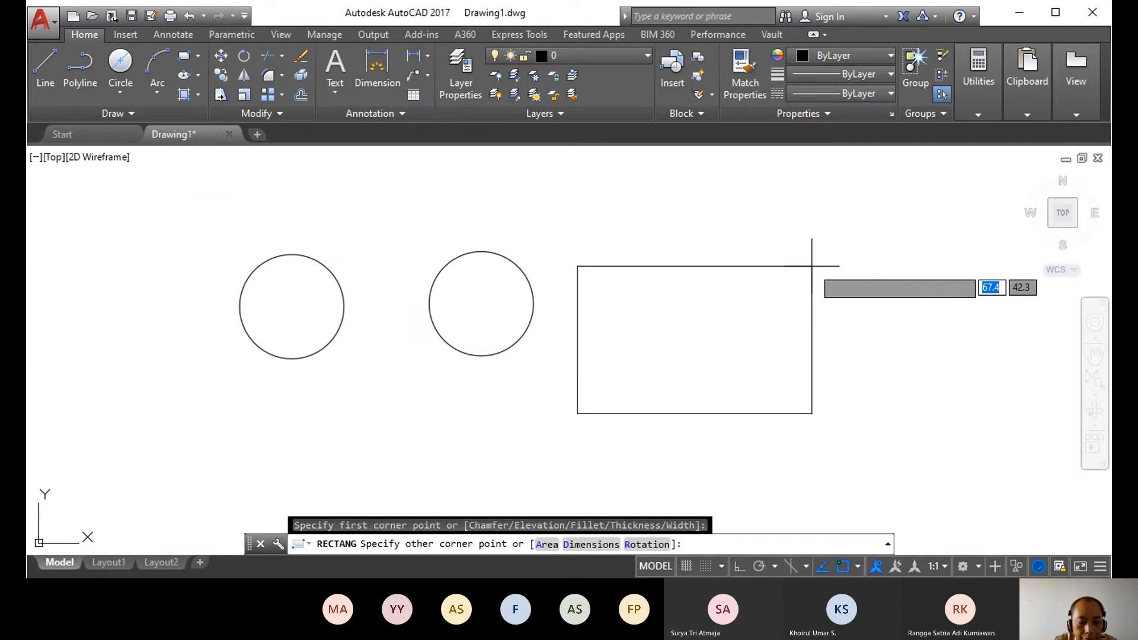
{"action": "key", "text": "F8"}
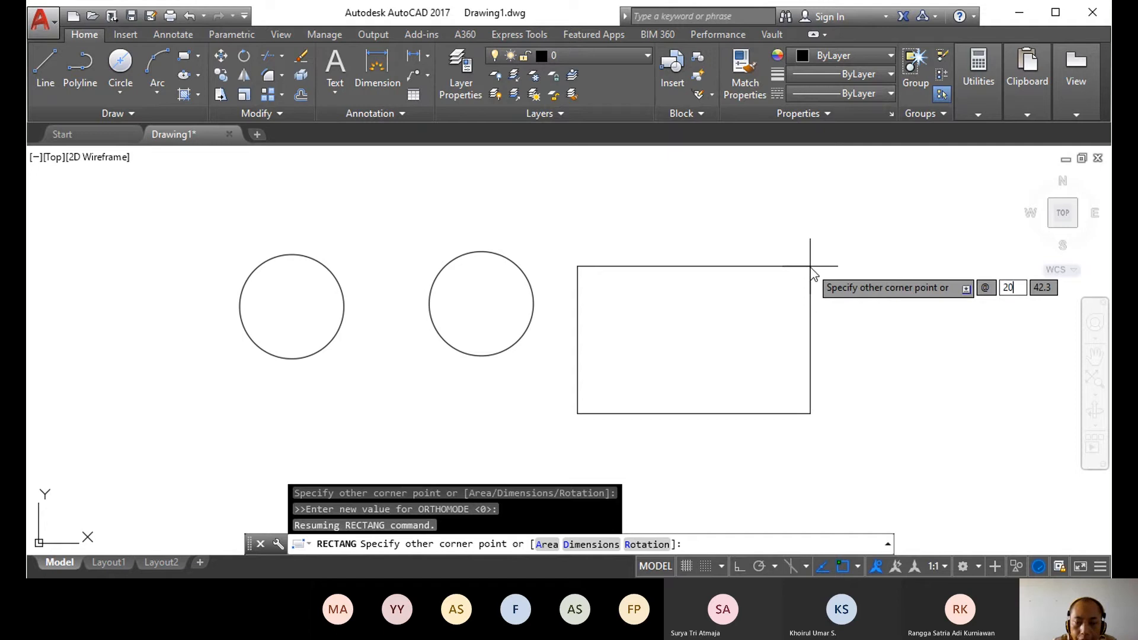
{"action": "key", "text": "Tab"}
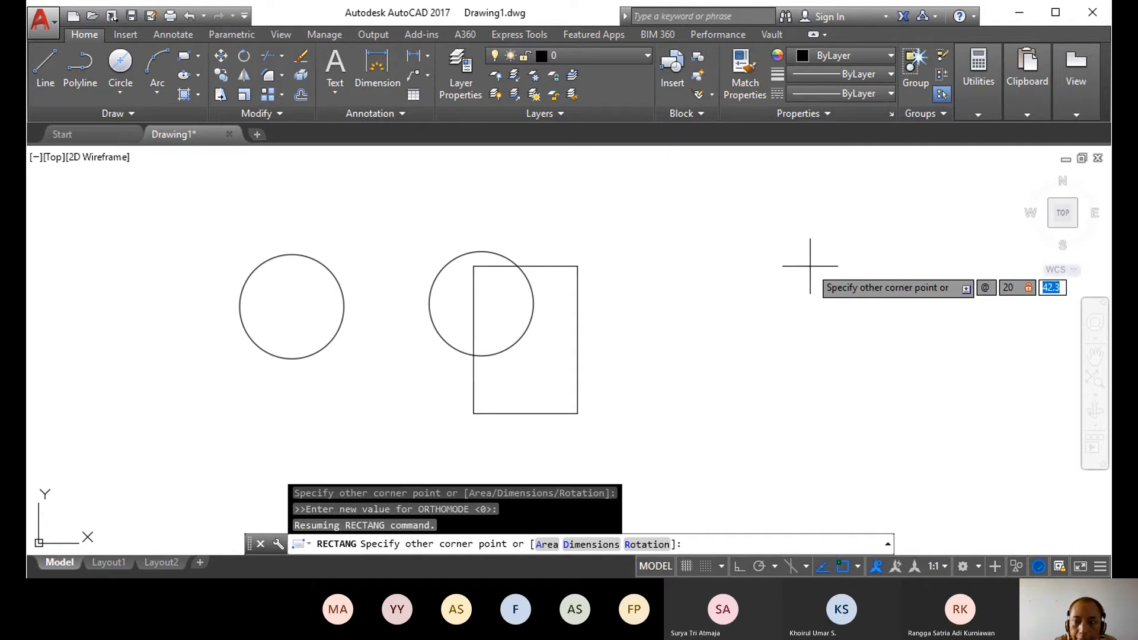
{"action": "key", "text": "Return"}
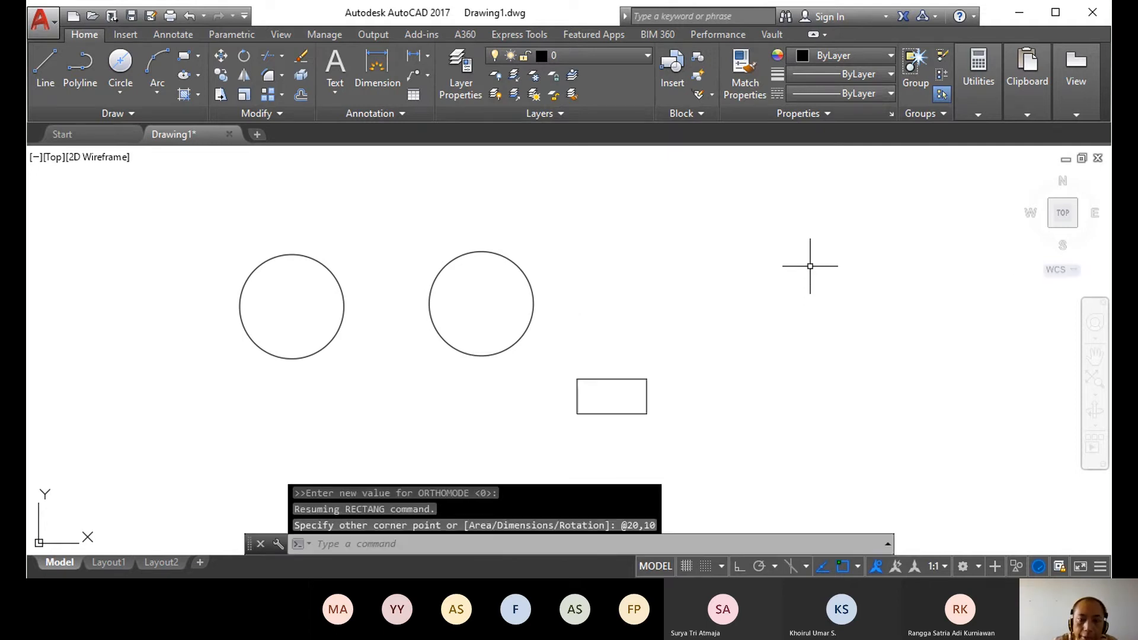
{"action": "scroll", "coordinate": [673, 429], "scroll_direction": "down", "scroll_amount": 4}
{"action": "scroll", "coordinate": [673, 427], "scroll_direction": "up", "scroll_amount": 6}
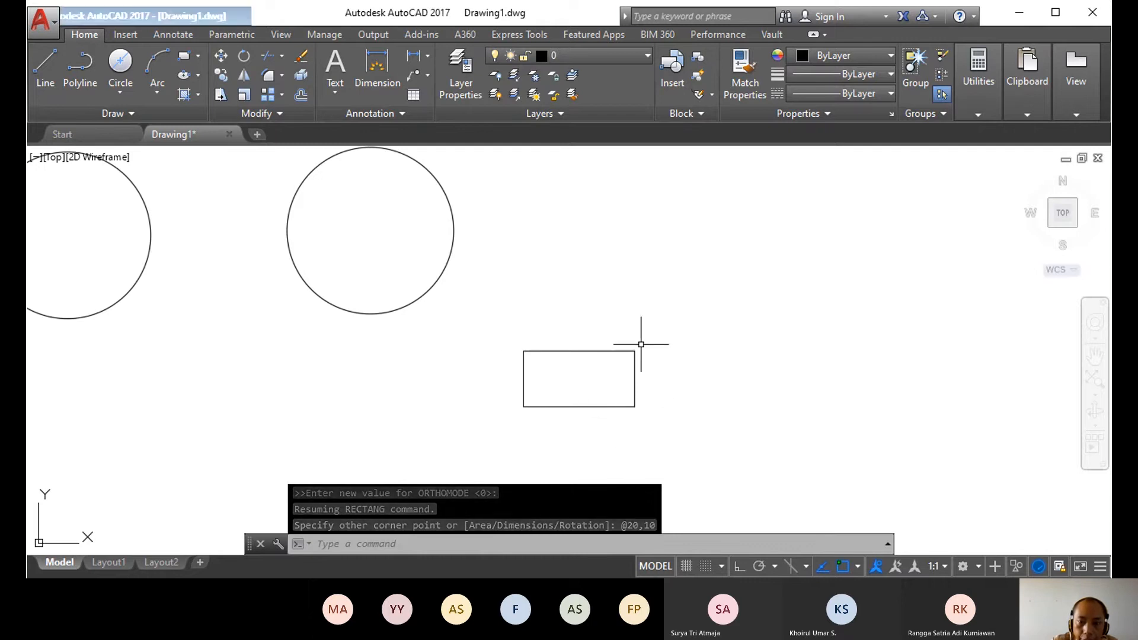
{"action": "scroll", "coordinate": [641, 415], "scroll_direction": "up", "scroll_amount": 2}
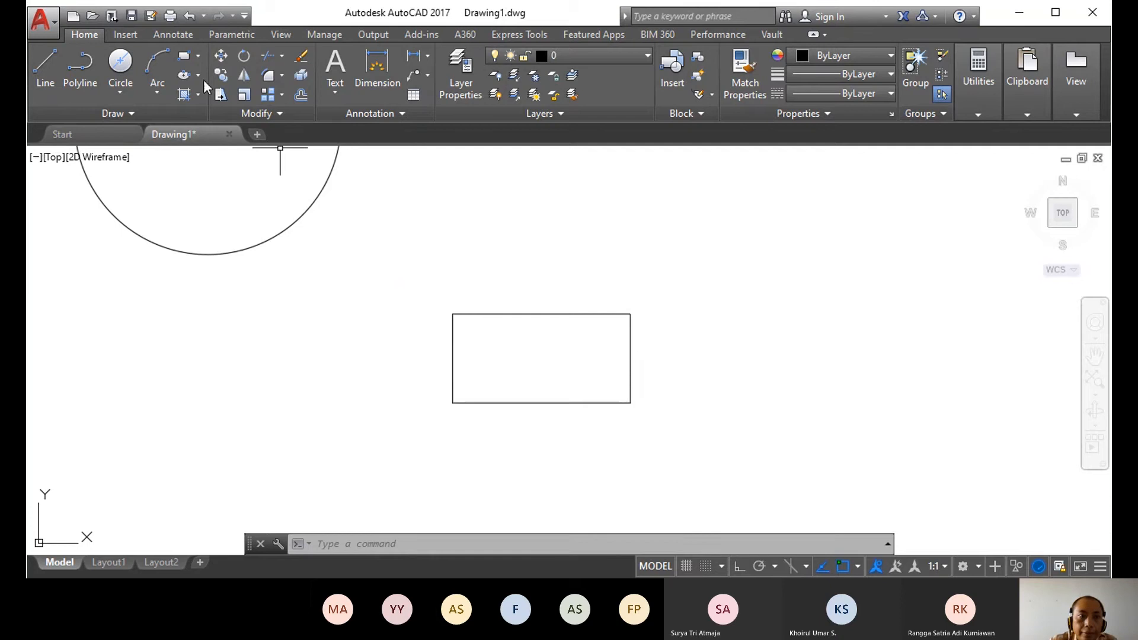
Step: Draw a six-sided polygon, inscribed in a circle of radius 10 mm, to the upper right of the rectangle with ortho mode on
{"action": "left_click", "coordinate": [199, 56]}
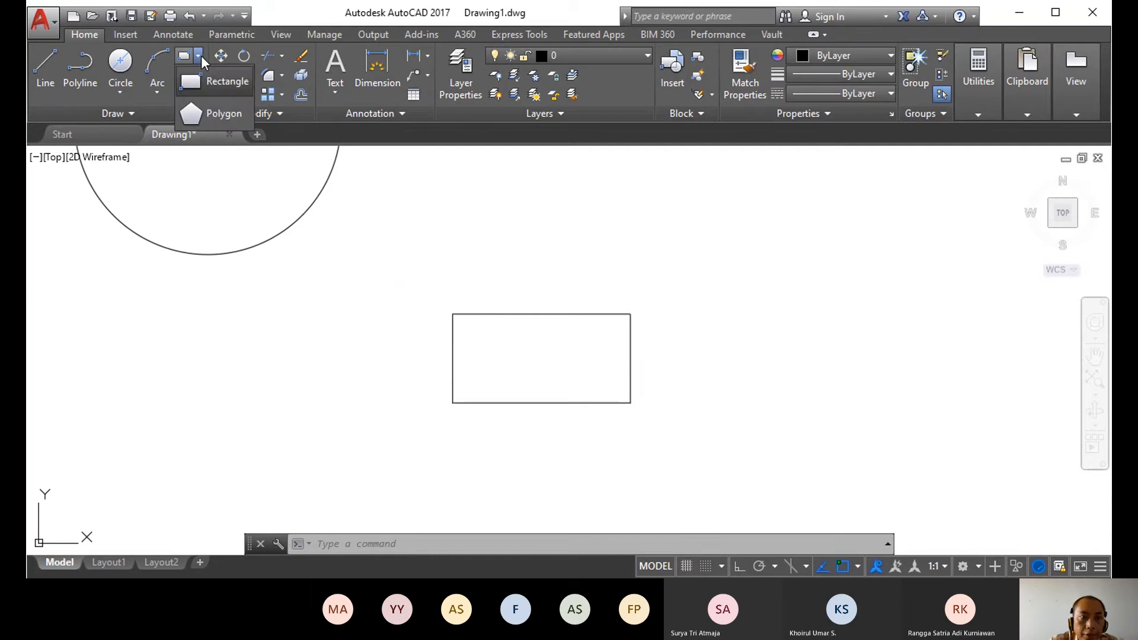
{"action": "left_click", "coordinate": [219, 113]}
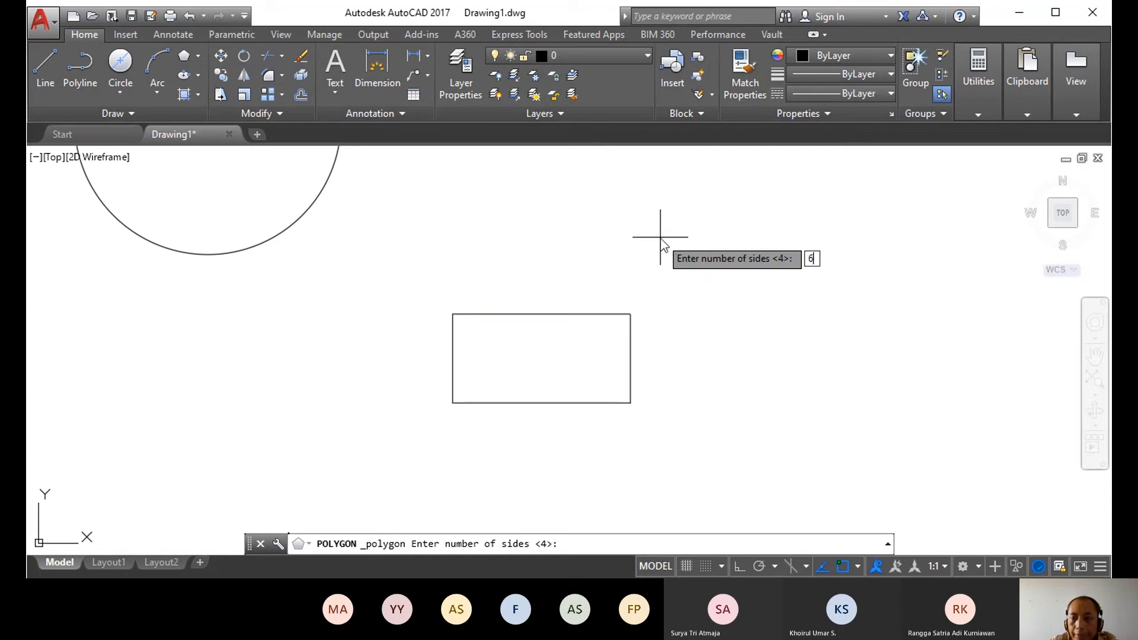
{"action": "key", "text": "Return"}
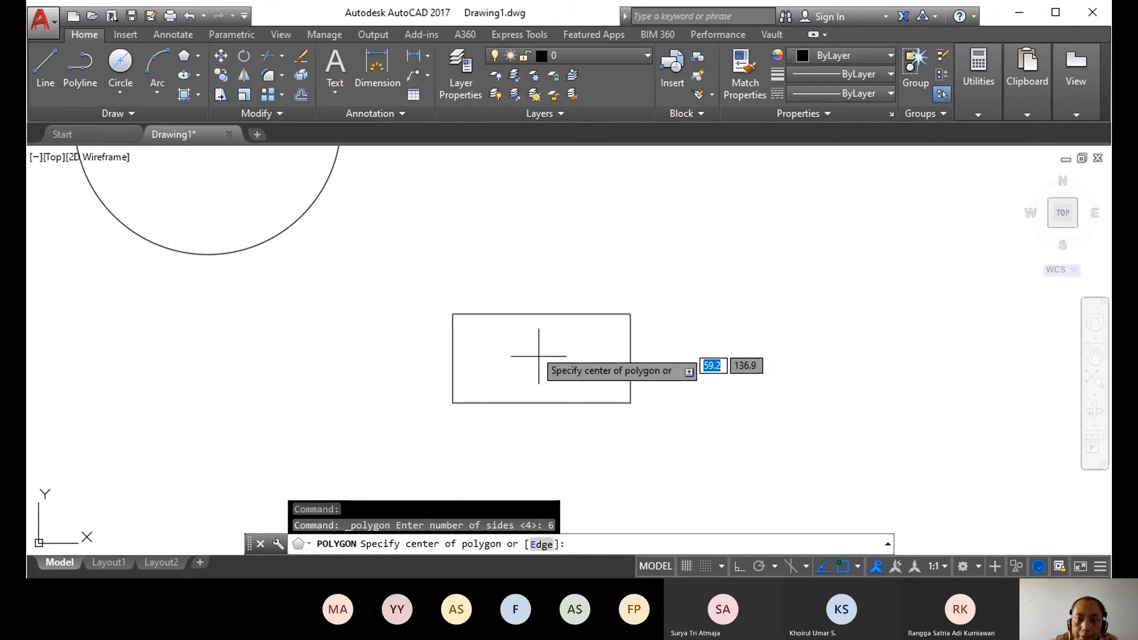
{"action": "left_click", "coordinate": [727, 251]}
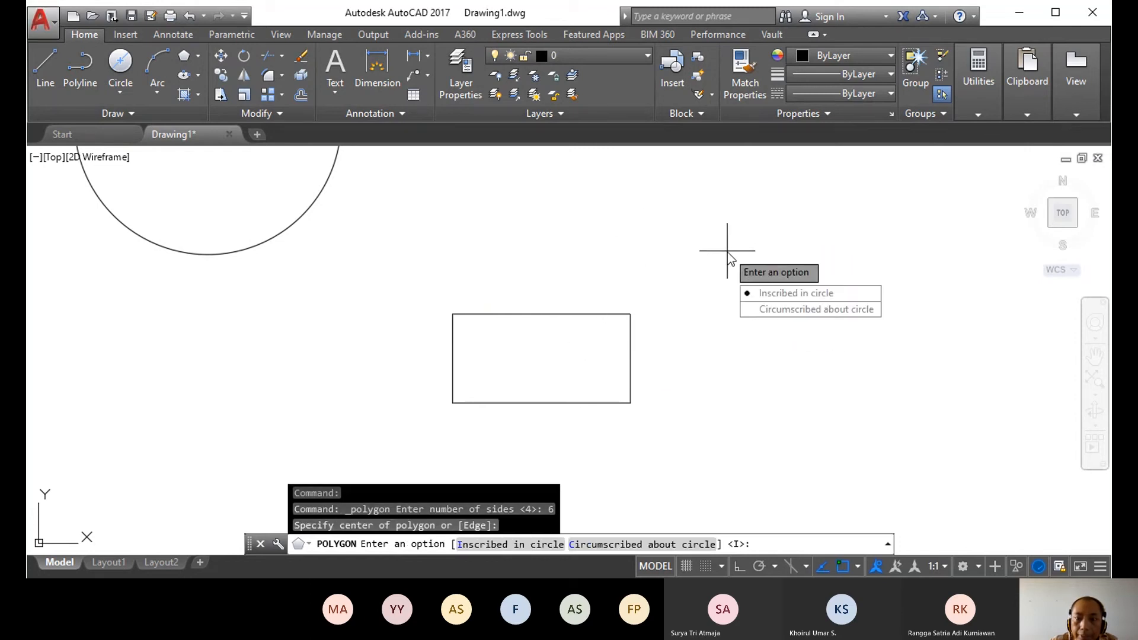
{"action": "left_click", "coordinate": [767, 297]}
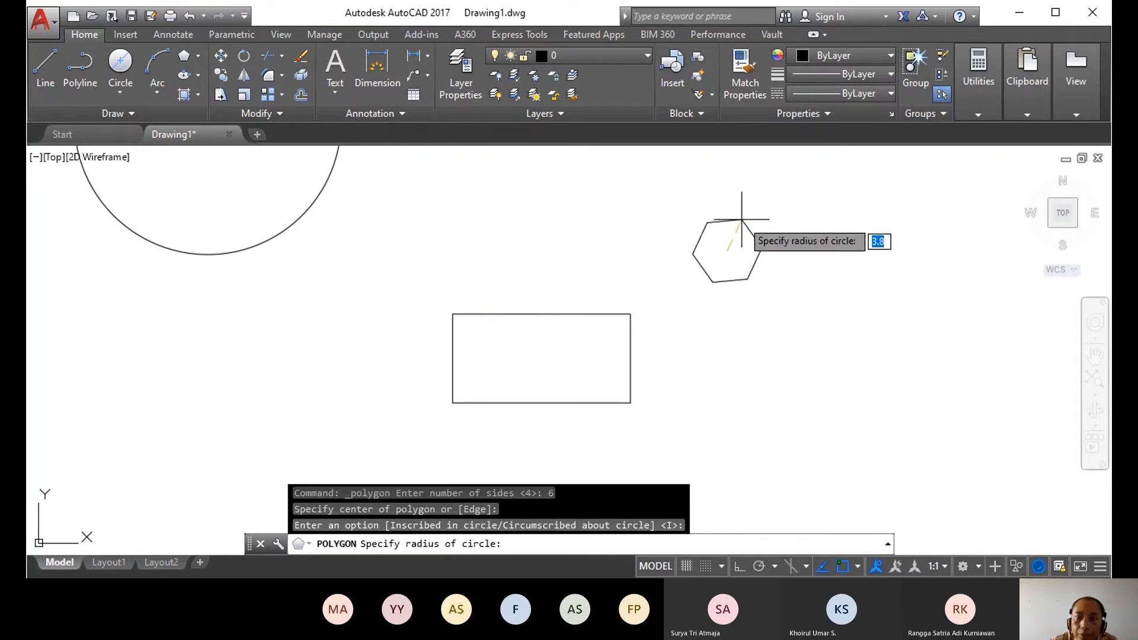
{"action": "scroll", "coordinate": [742, 223], "scroll_direction": "up", "scroll_amount": 10}
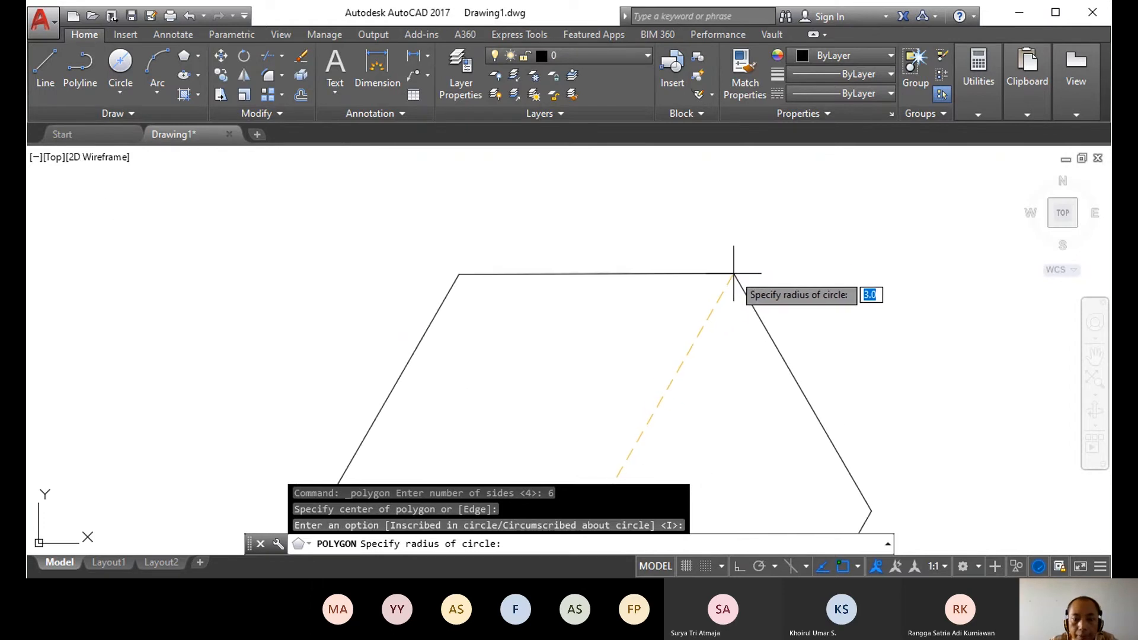
{"action": "key", "text": "F8"}
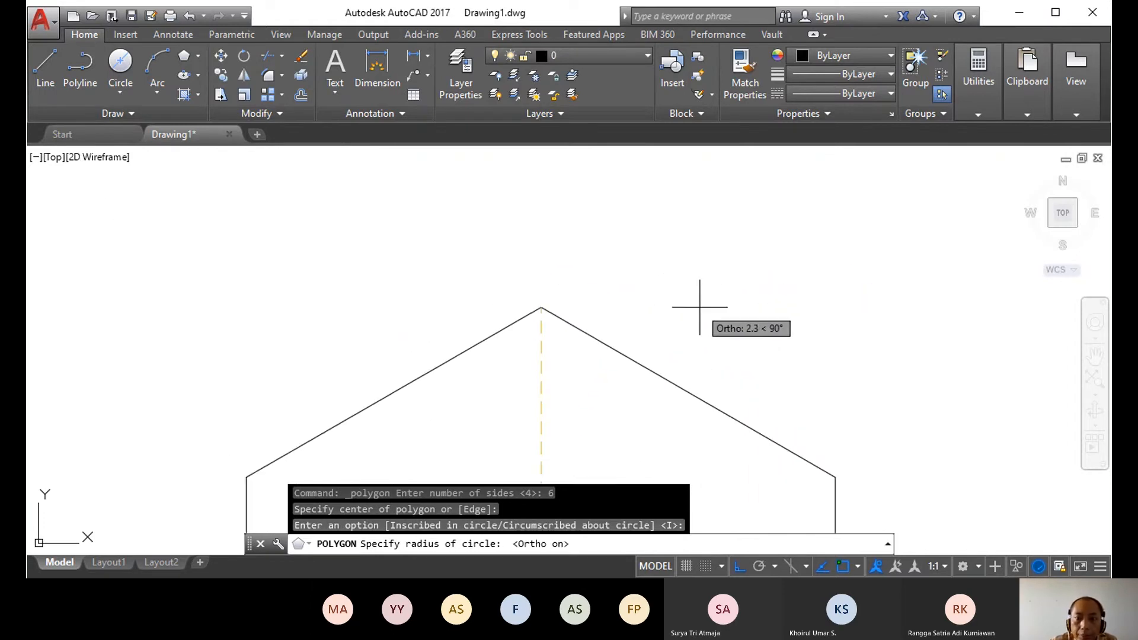
{"action": "scroll", "coordinate": [700, 307], "scroll_direction": "down", "scroll_amount": 5}
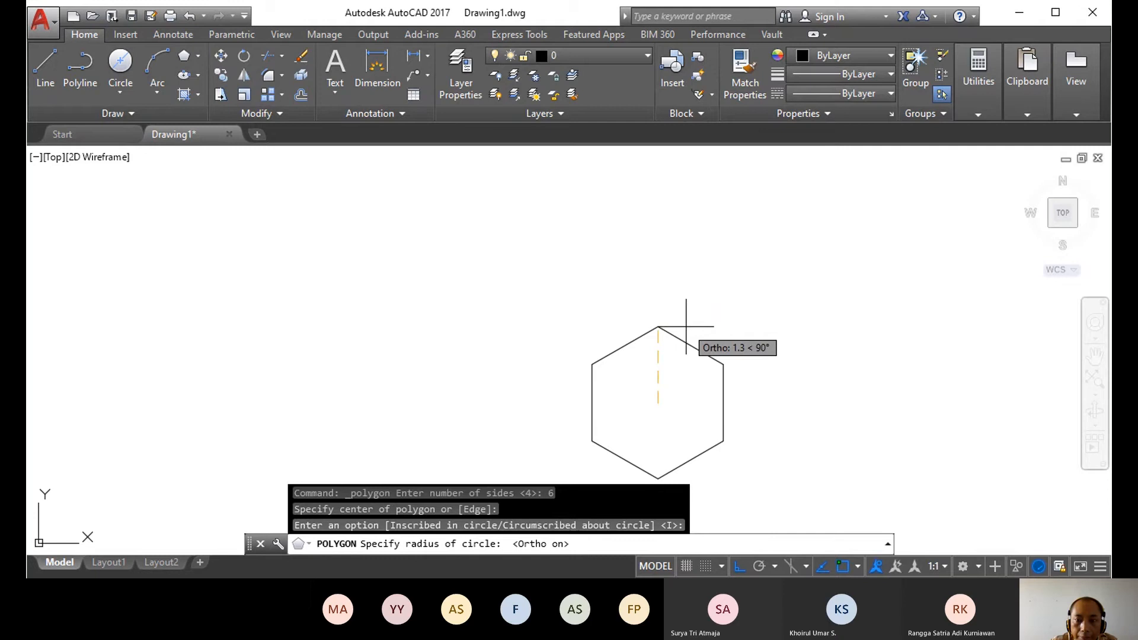
{"action": "type", "text": "10"}
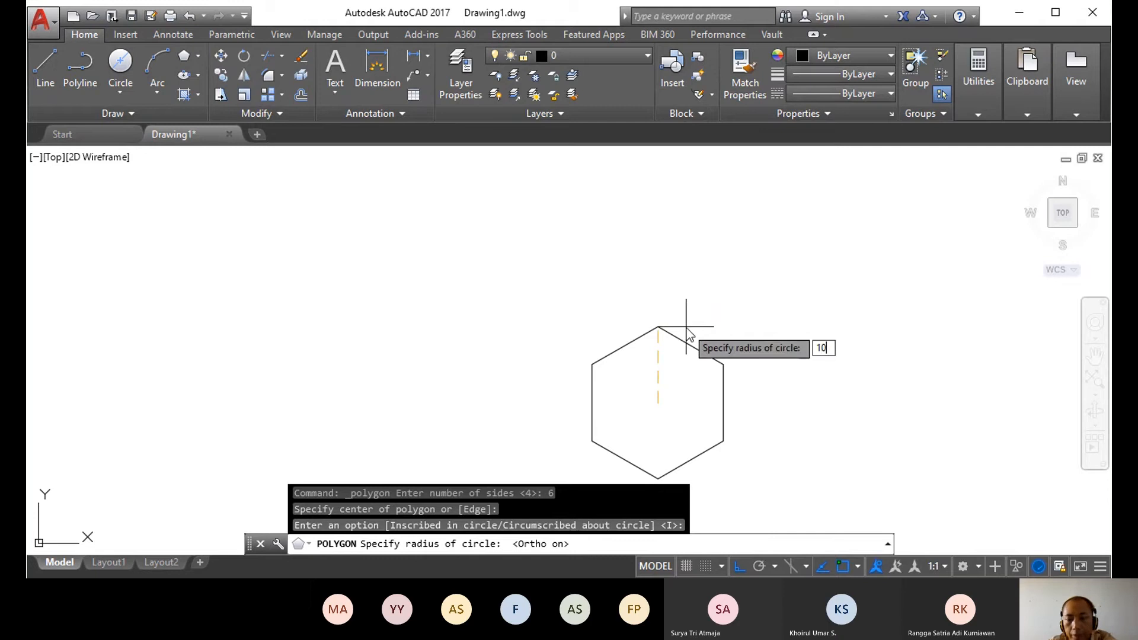
{"action": "key", "text": "Return"}
{"action": "scroll", "coordinate": [705, 381], "scroll_direction": "down", "scroll_amount": 8}
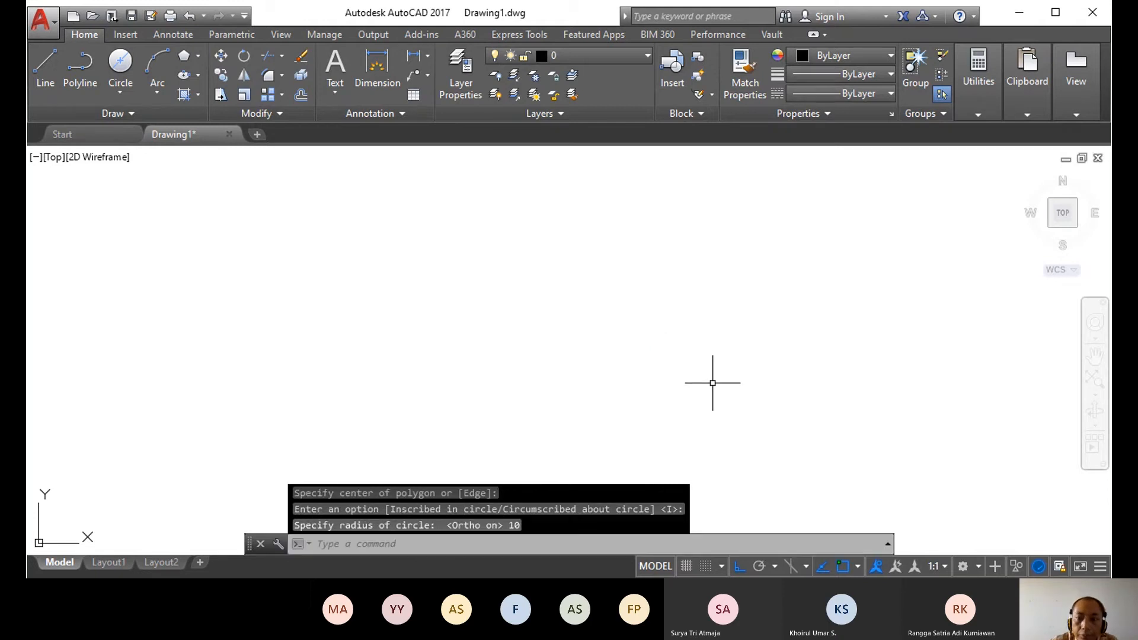
{"action": "scroll", "coordinate": [714, 381], "scroll_direction": "up", "scroll_amount": 2}
{"action": "middle_click_drag", "start_coordinate": [734, 406], "coordinate": [687, 317]}
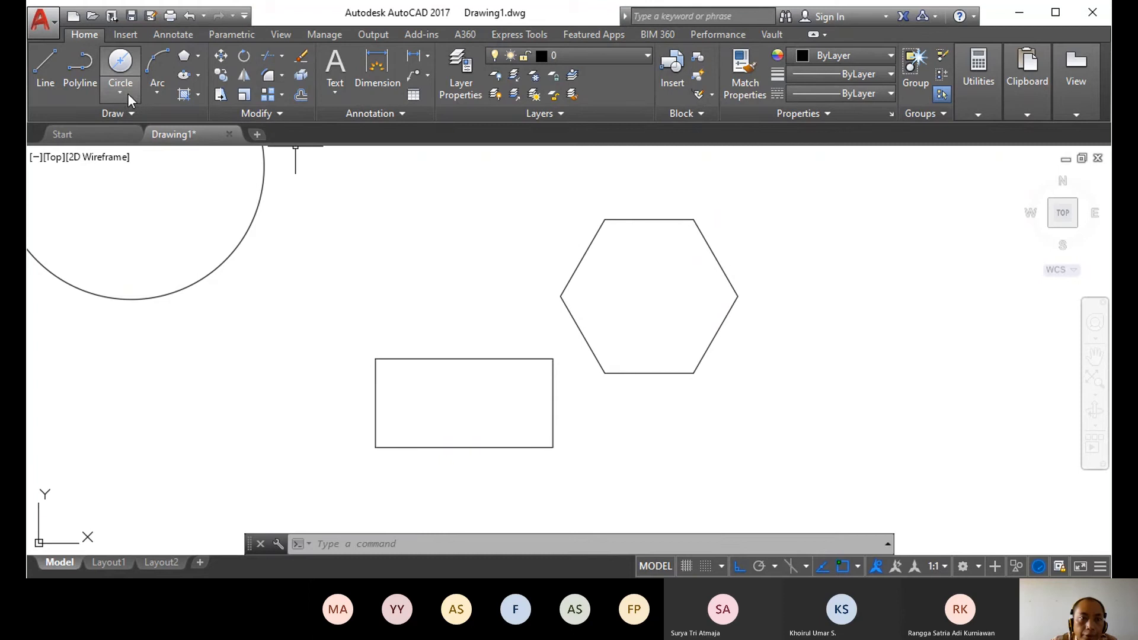
Step: Draw a six-sided polygon inscribed in the right-hand circle, centred on it and reaching its right quadrant
{"action": "scroll", "coordinate": [254, 256], "scroll_direction": "up", "scroll_amount": 4}
{"action": "scroll", "coordinate": [253, 252], "scroll_direction": "down", "scroll_amount": 9}
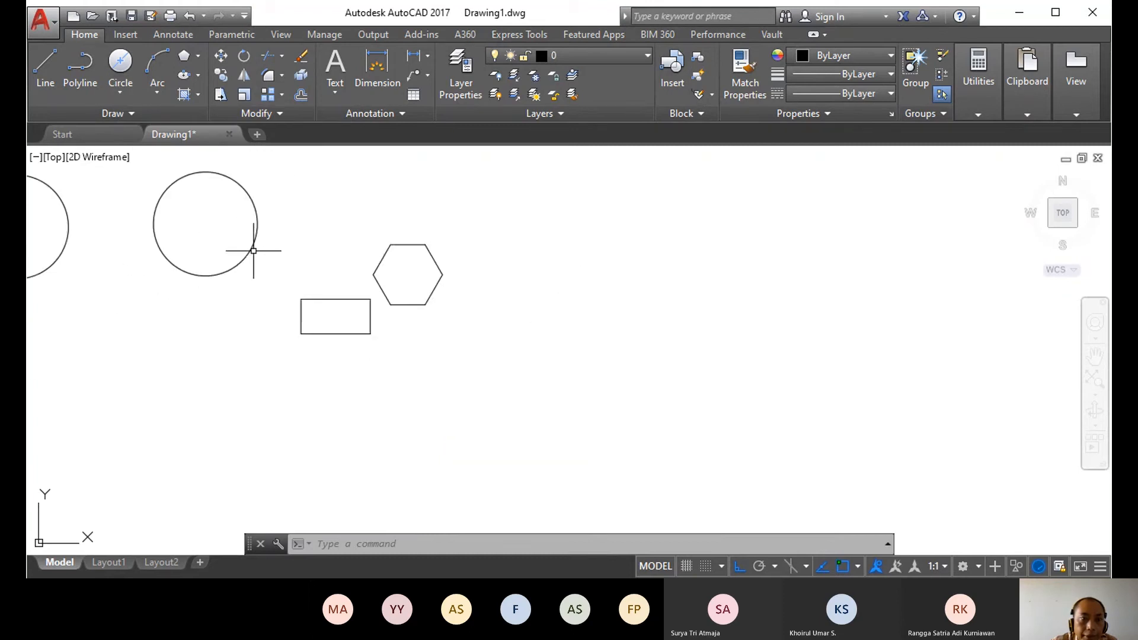
{"action": "middle_click_drag", "start_coordinate": [253, 247], "coordinate": [698, 364]}
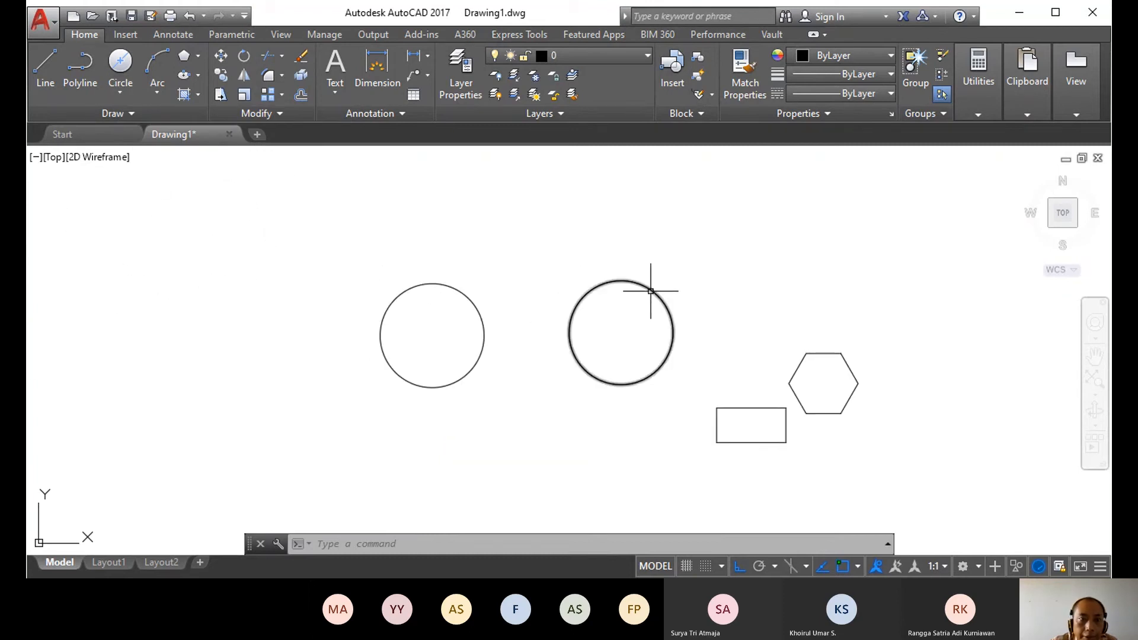
{"action": "left_click", "coordinate": [199, 56]}
{"action": "left_click", "coordinate": [211, 114]}
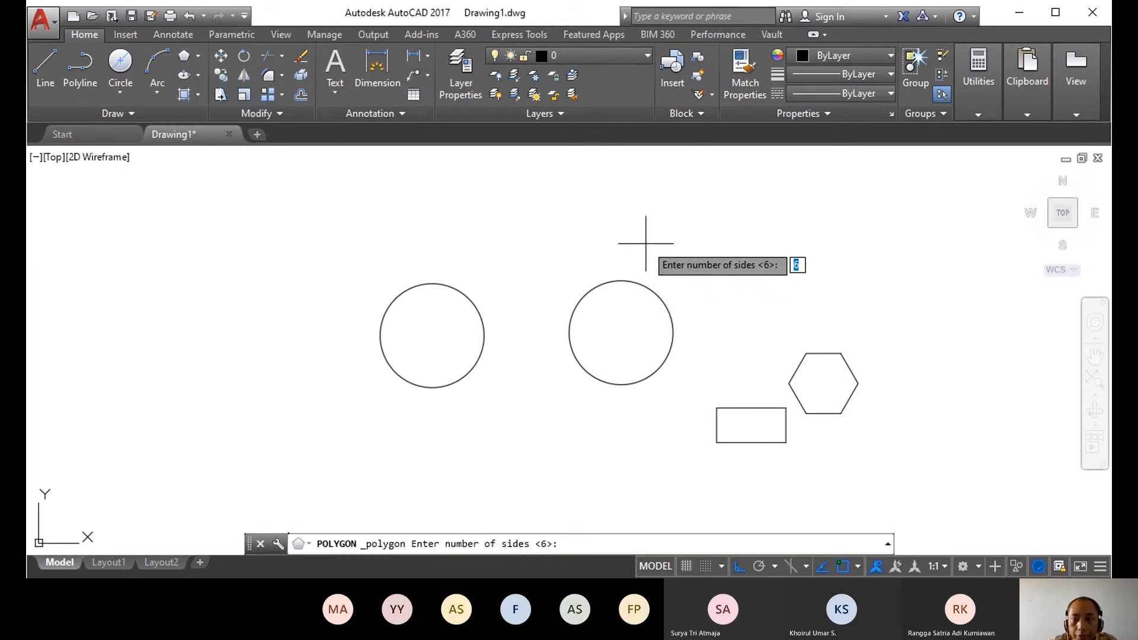
{"action": "key", "text": "Return"}
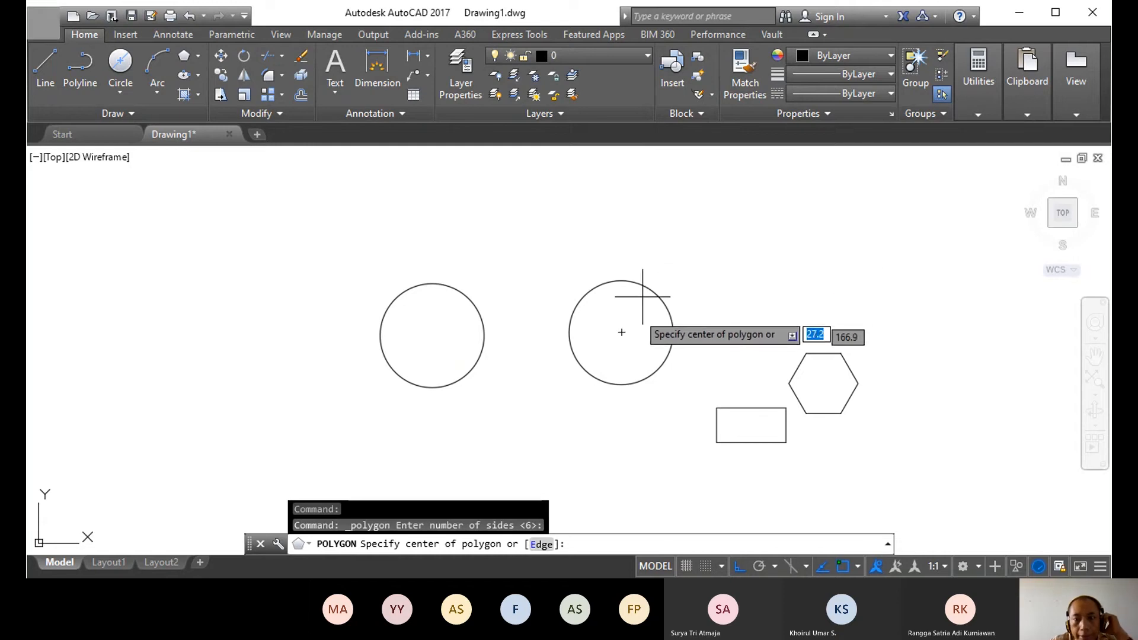
{"action": "left_click", "coordinate": [621, 332]}
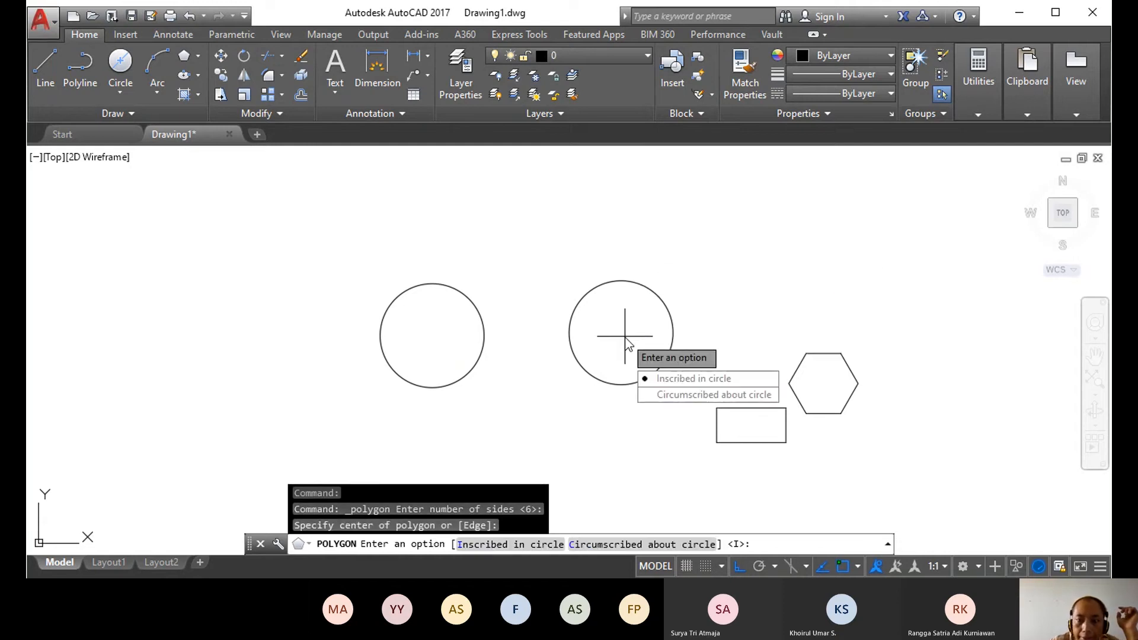
{"action": "left_click", "coordinate": [667, 379]}
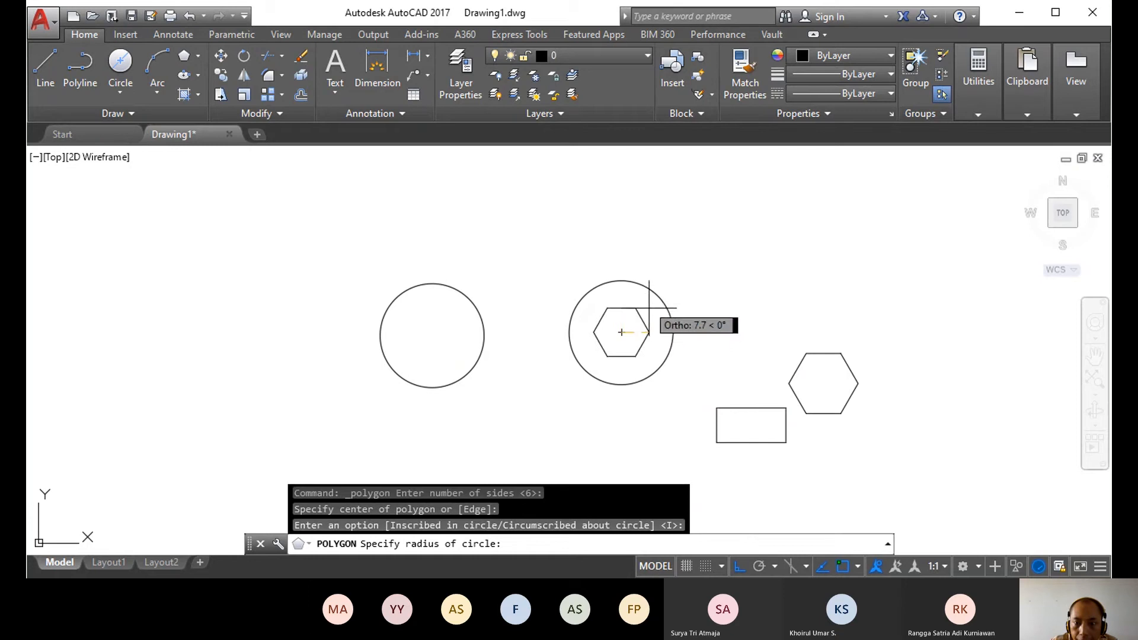
{"action": "left_click", "coordinate": [672, 332]}
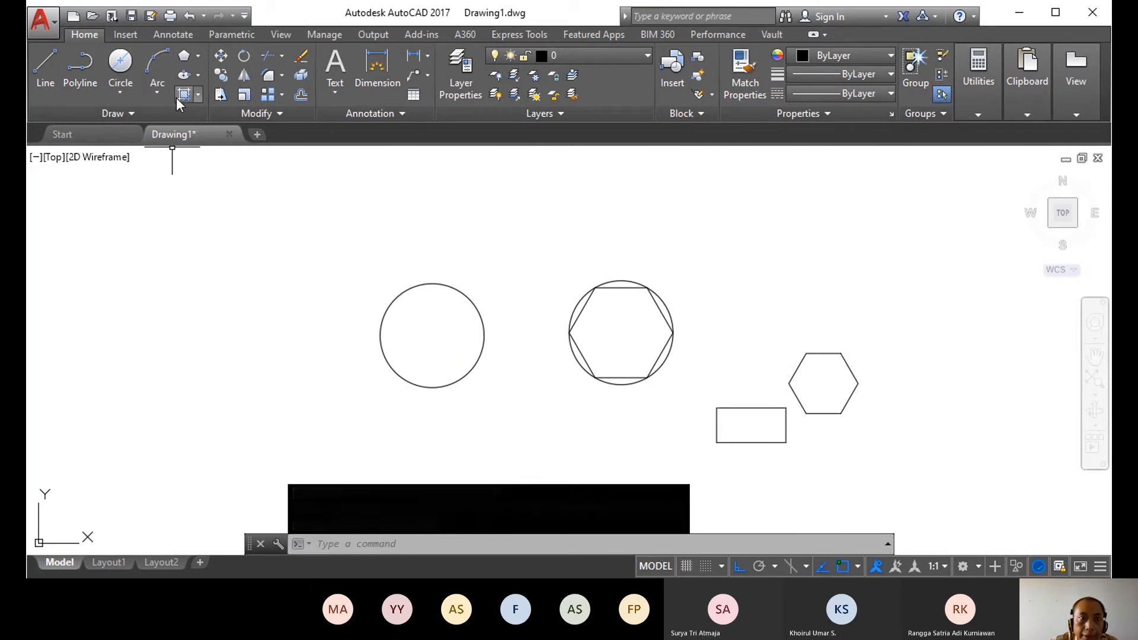
Step: Draw a six-sided polygon circumscribed about the left-hand circle, centred on it and sized to its top quadrant
{"action": "left_click", "coordinate": [199, 56]}
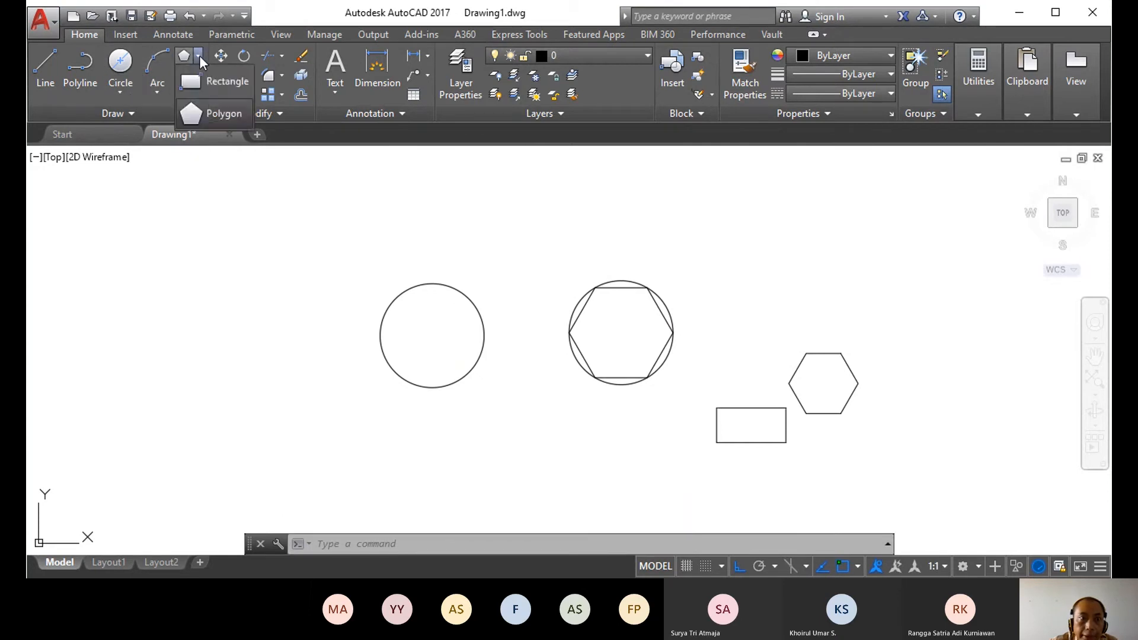
{"action": "left_click", "coordinate": [212, 115]}
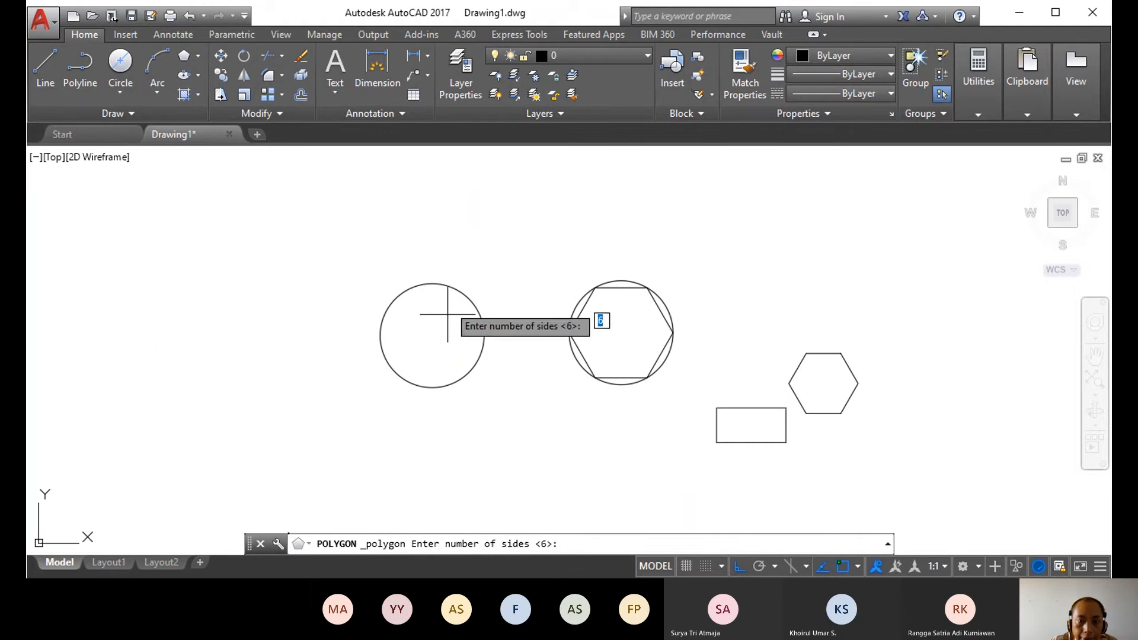
{"action": "key", "text": "Return"}
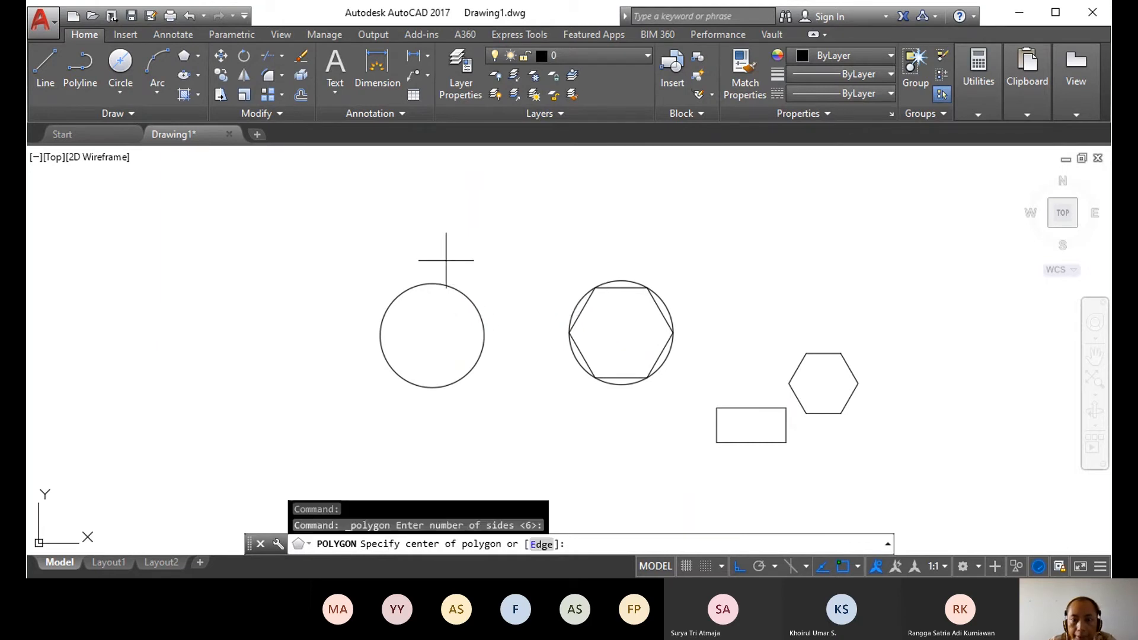
{"action": "left_click", "coordinate": [435, 337]}
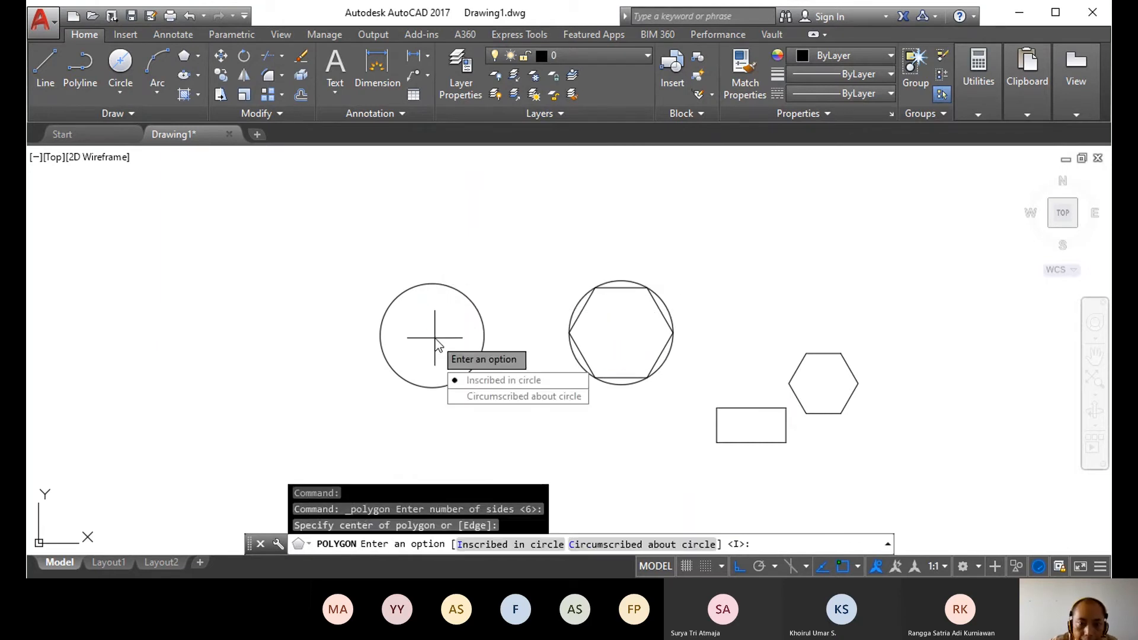
{"action": "left_click", "coordinate": [473, 397]}
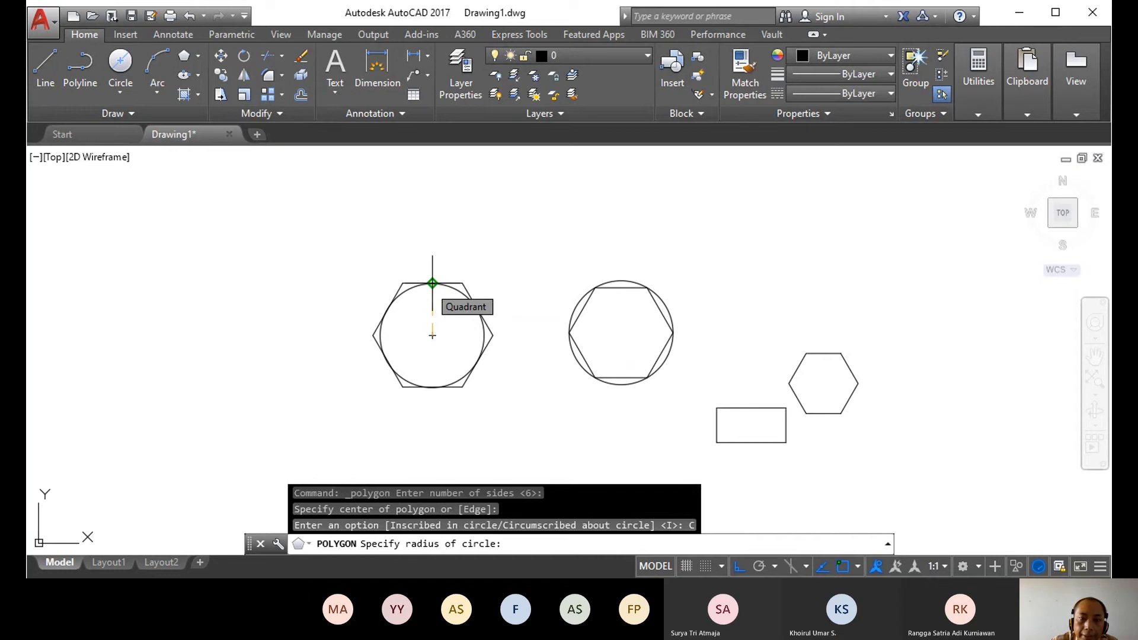
{"action": "left_click", "coordinate": [432, 284]}
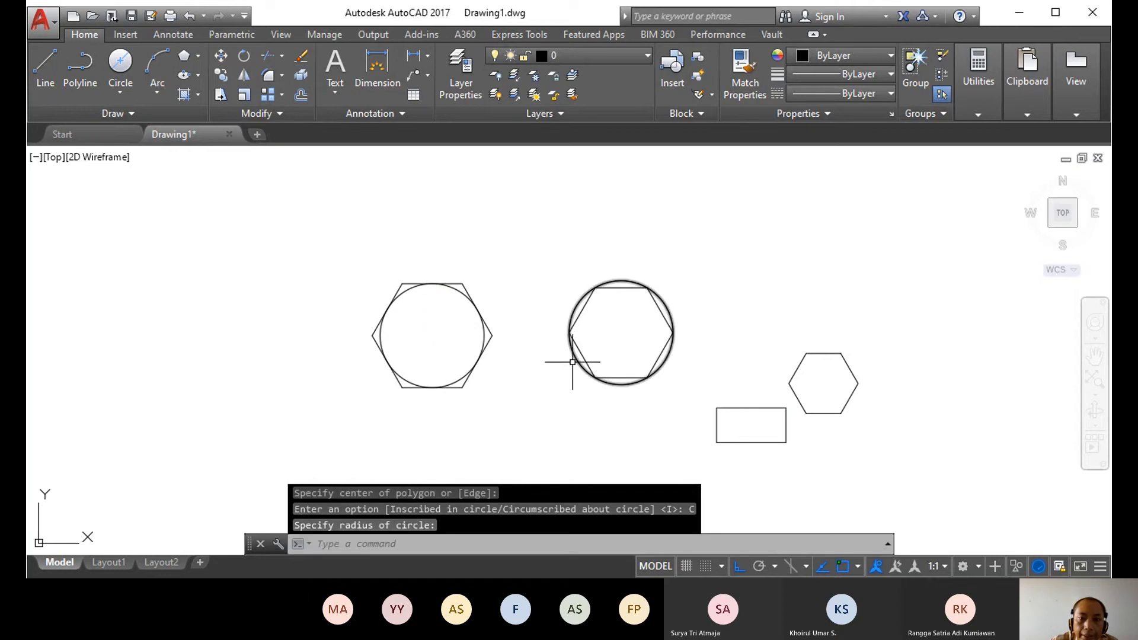
{"action": "scroll", "coordinate": [571, 363], "scroll_direction": "up", "scroll_amount": 4}
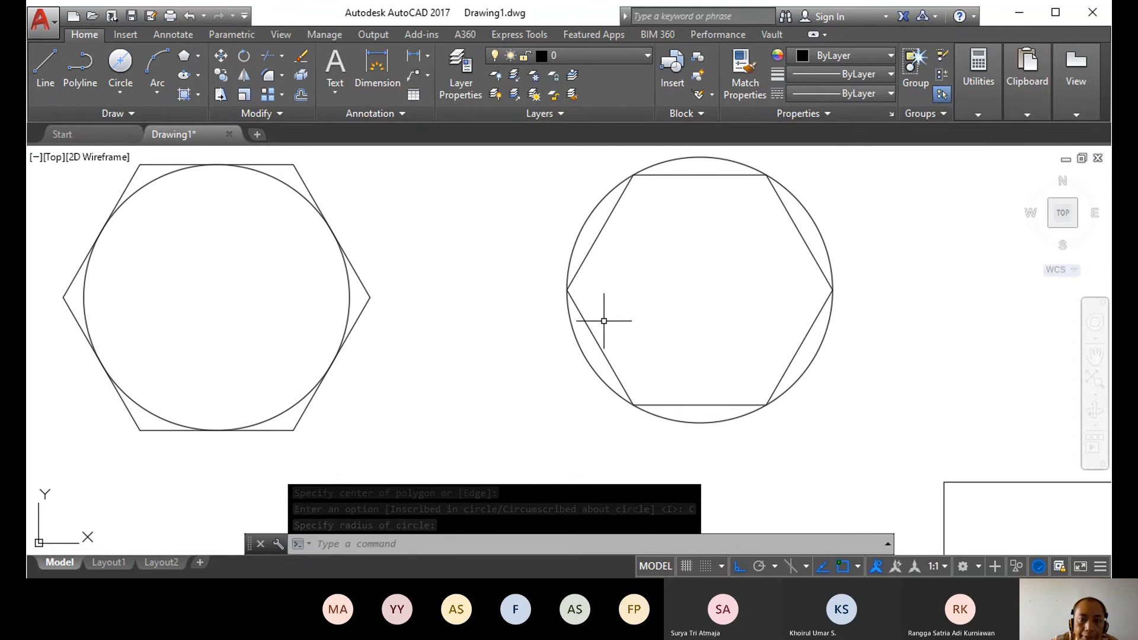
{"action": "scroll", "coordinate": [595, 316], "scroll_direction": "up", "scroll_amount": 2}
{"action": "scroll", "coordinate": [594, 317], "scroll_direction": "down", "scroll_amount": 2}
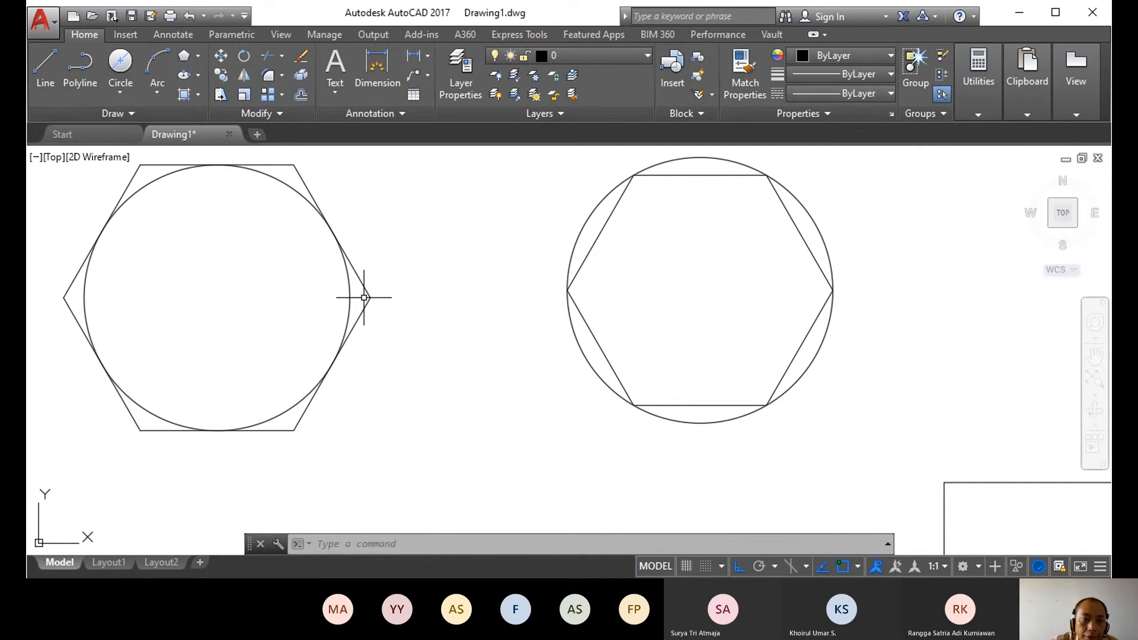
{"action": "middle_click_drag", "start_coordinate": [285, 295], "coordinate": [395, 338]}
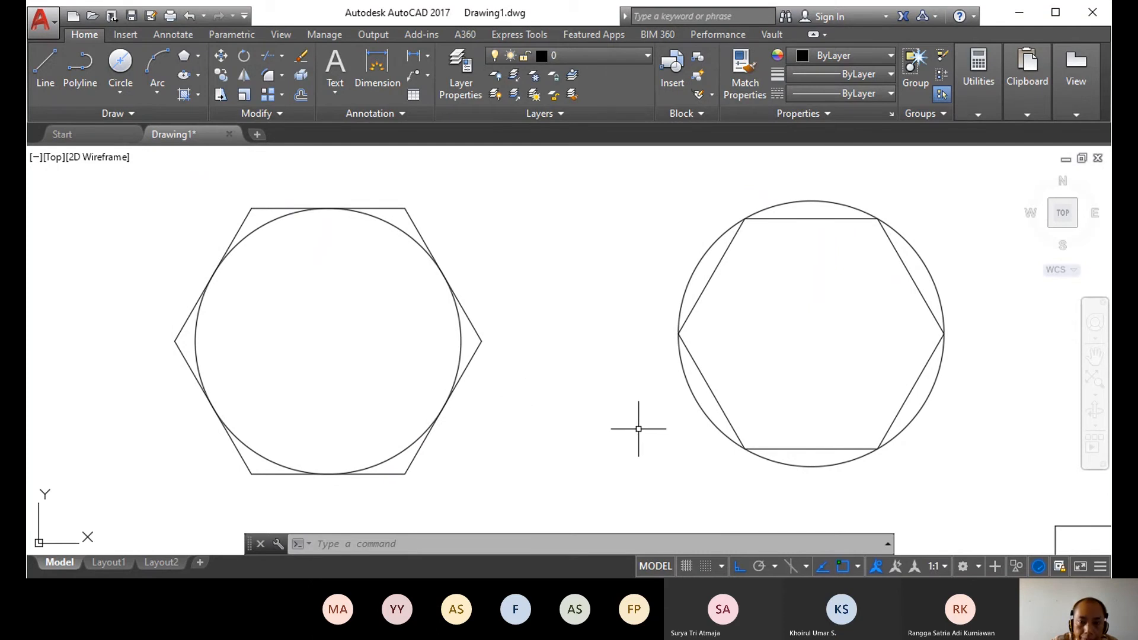
Step: Draw a horizontal ellipse to the upper left of the left hexagon, with half-axes of about 11 mm and 5 mm
{"action": "scroll", "coordinate": [638, 428], "scroll_direction": "down", "scroll_amount": 2}
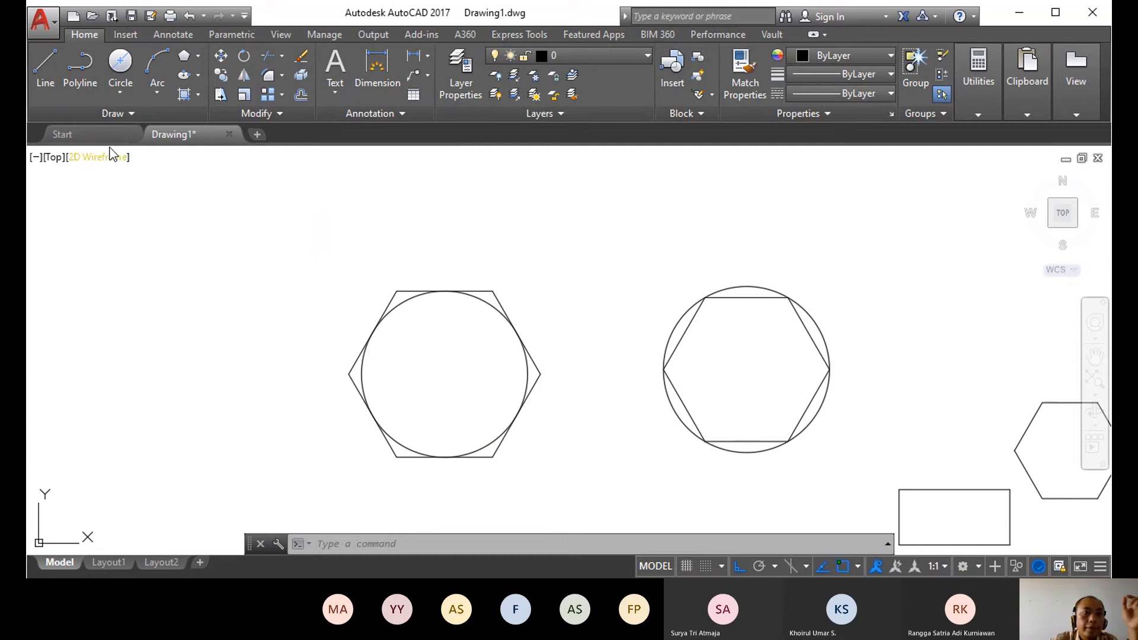
{"action": "left_click", "coordinate": [199, 76]}
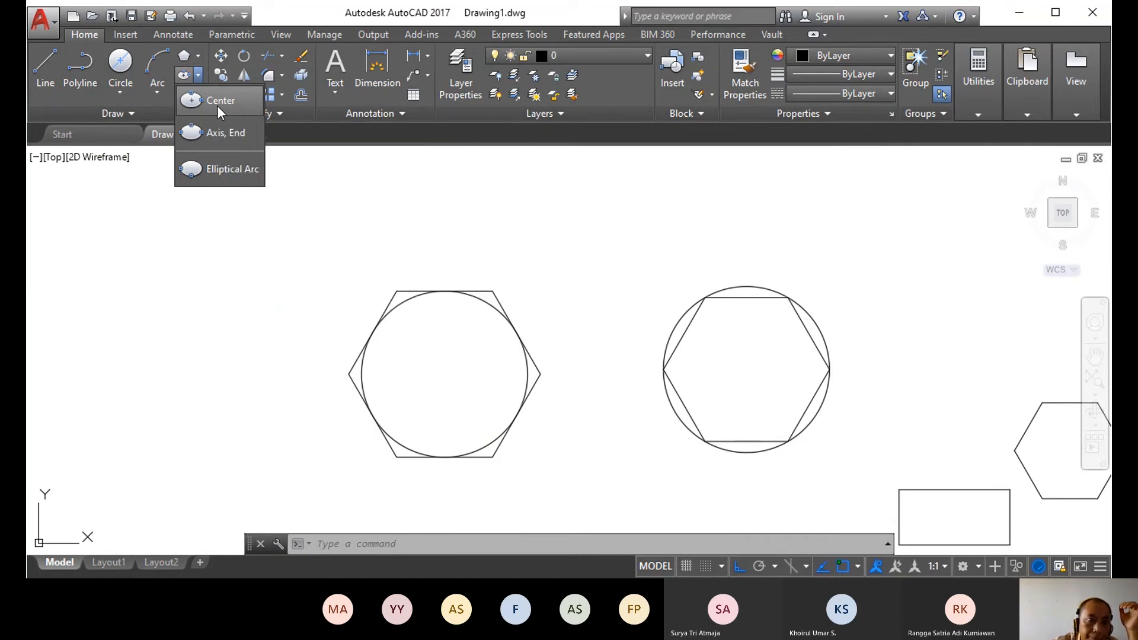
{"action": "left_click", "coordinate": [217, 105]}
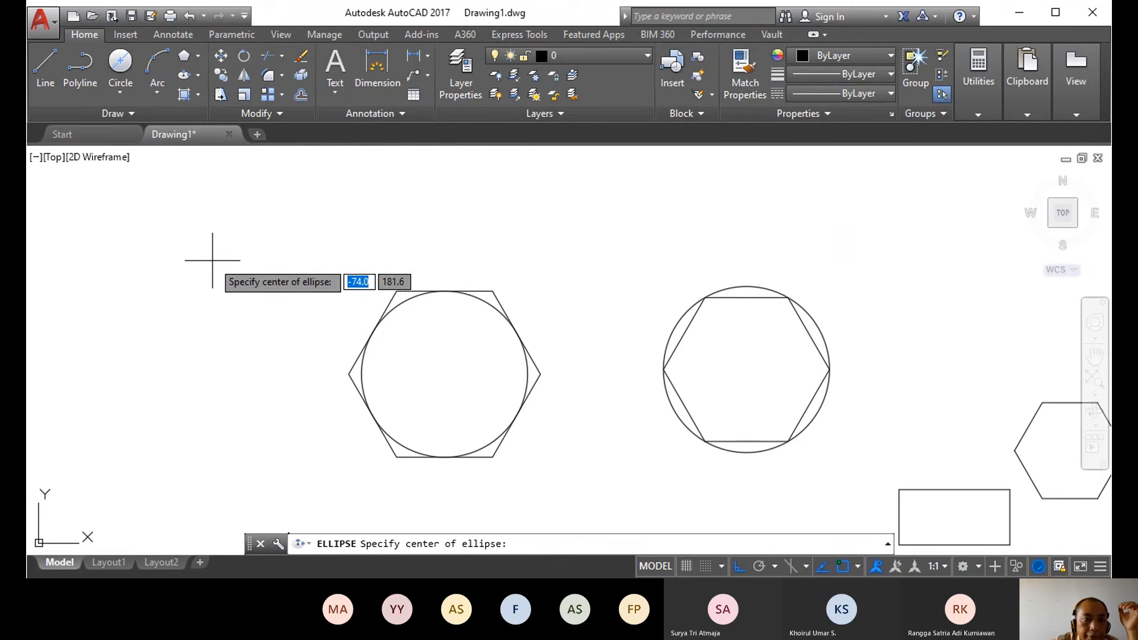
{"action": "left_click", "coordinate": [212, 259]}
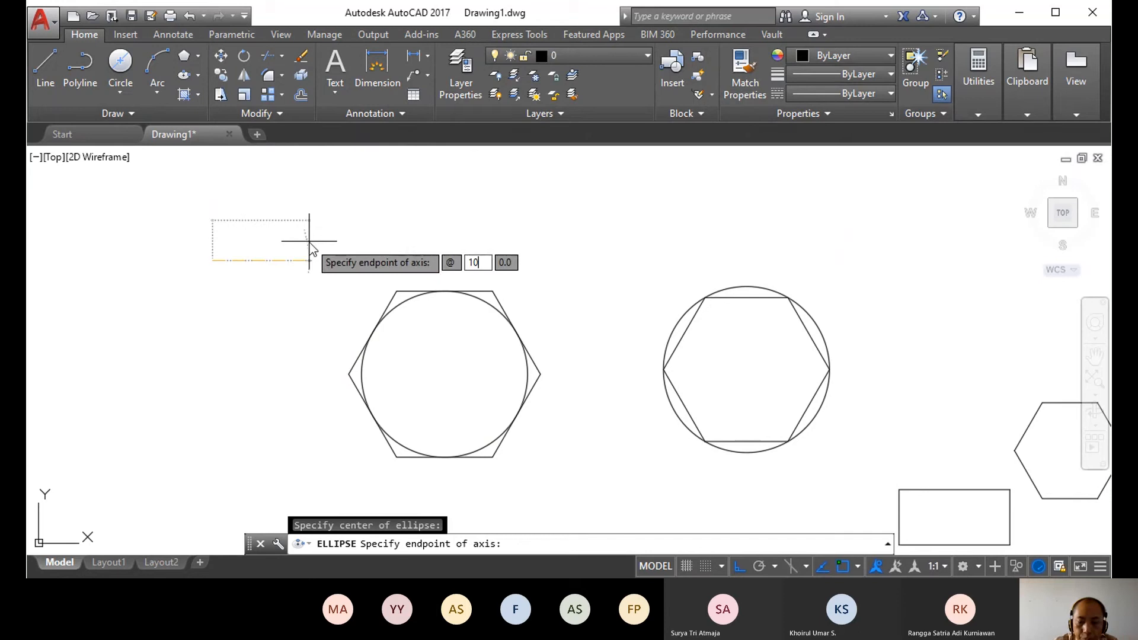
{"action": "key", "text": "Return"}
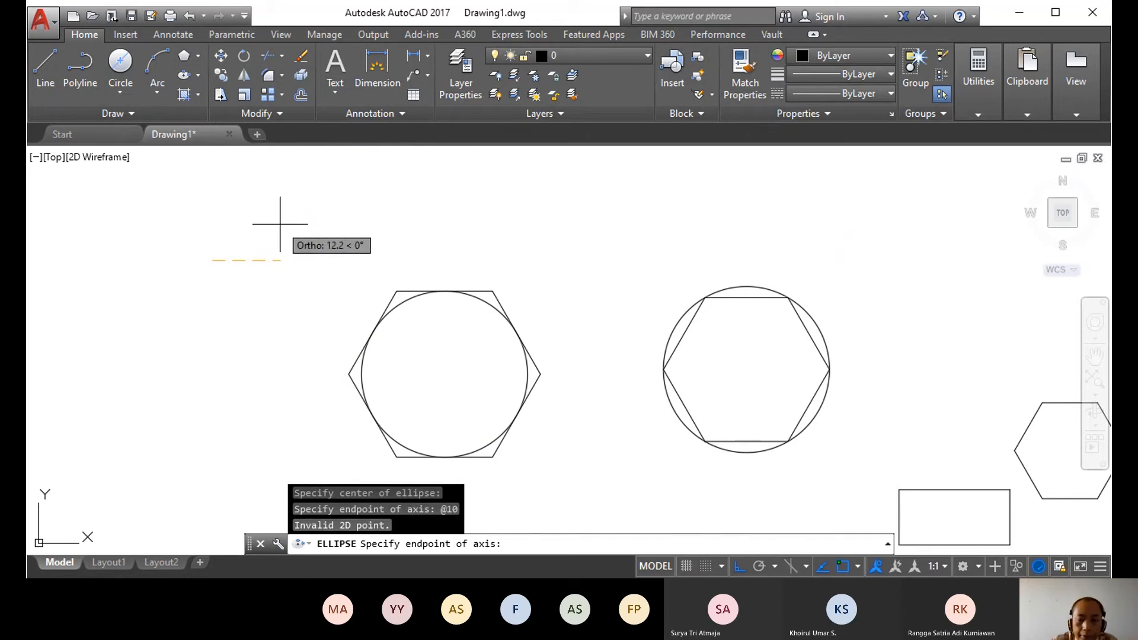
{"action": "key", "text": "Return"}
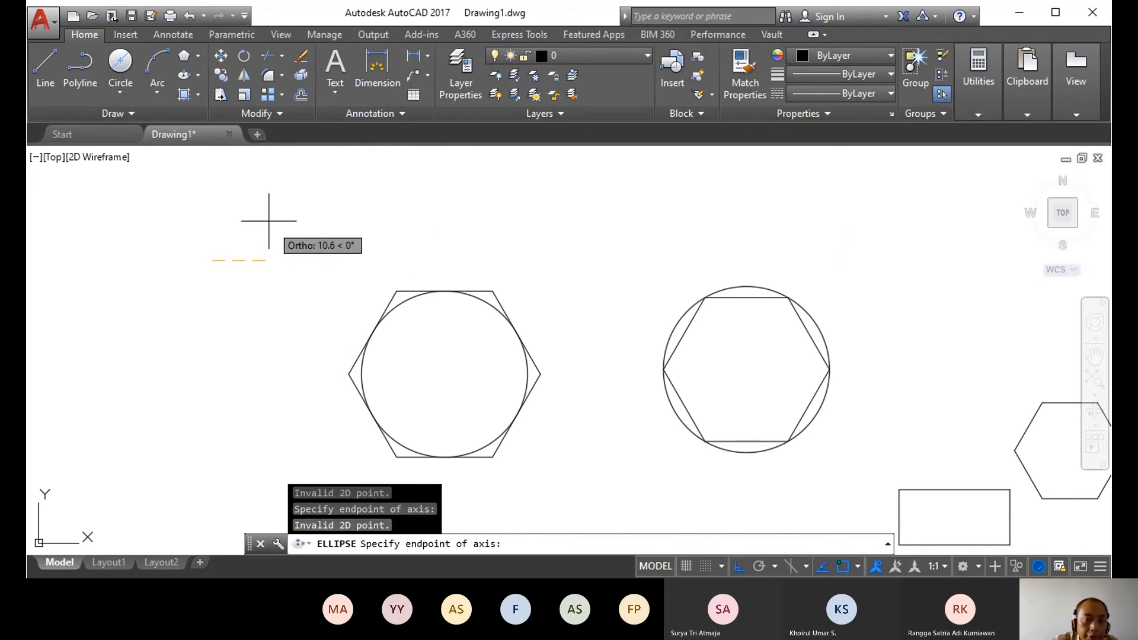
{"action": "left_click", "coordinate": [267, 199]}
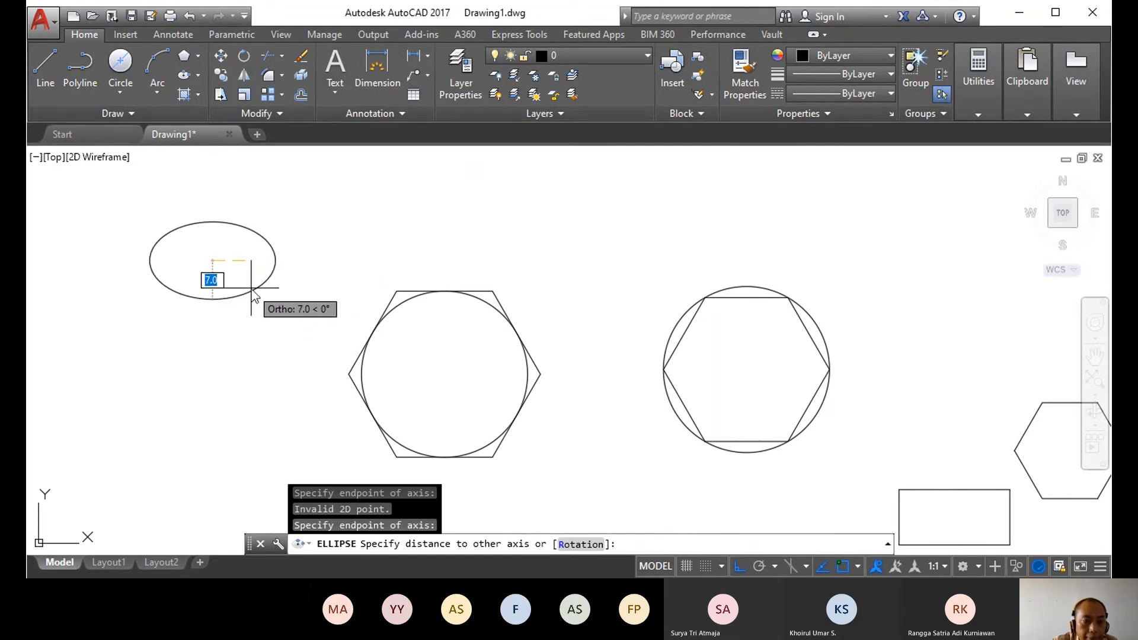
{"action": "type", "text": "5"}
{"action": "key", "text": "Return"}
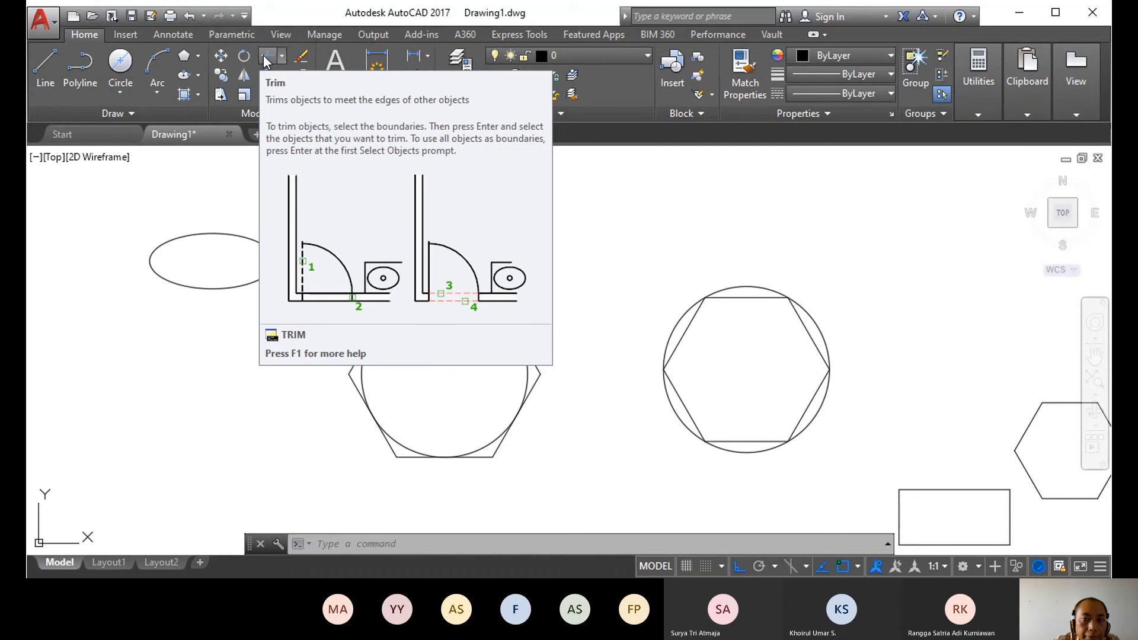
Step: Trim away the left circle's upper, left and right arcs and the hexagon's lower-right corner segment, using all objects as cutting edges
{"action": "left_click", "coordinate": [267, 59]}
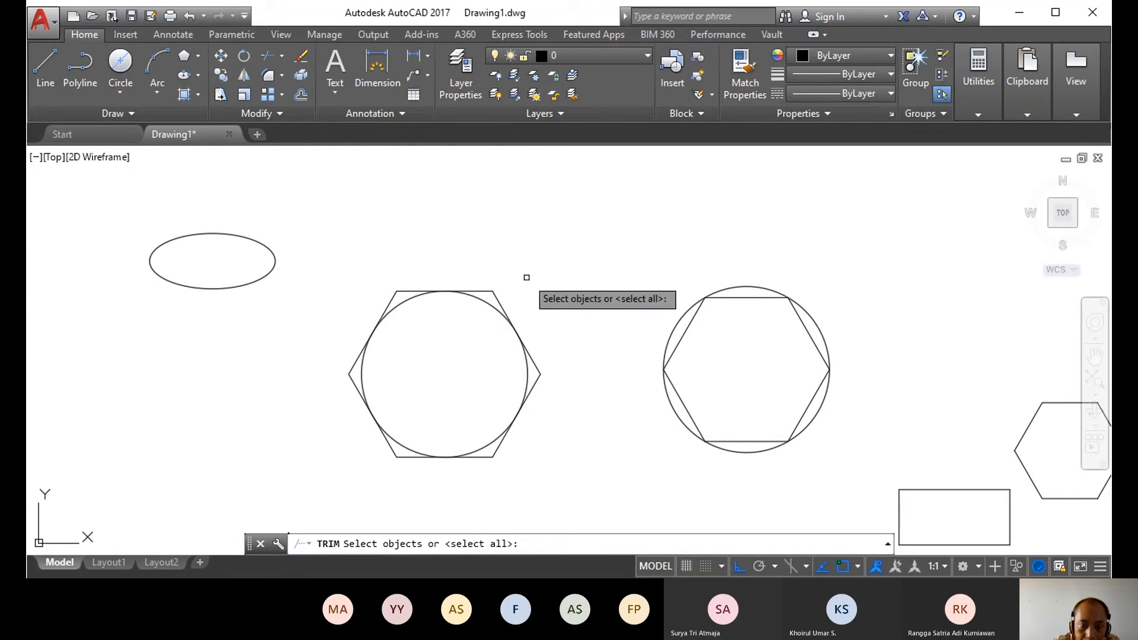
{"action": "key", "text": "Return"}
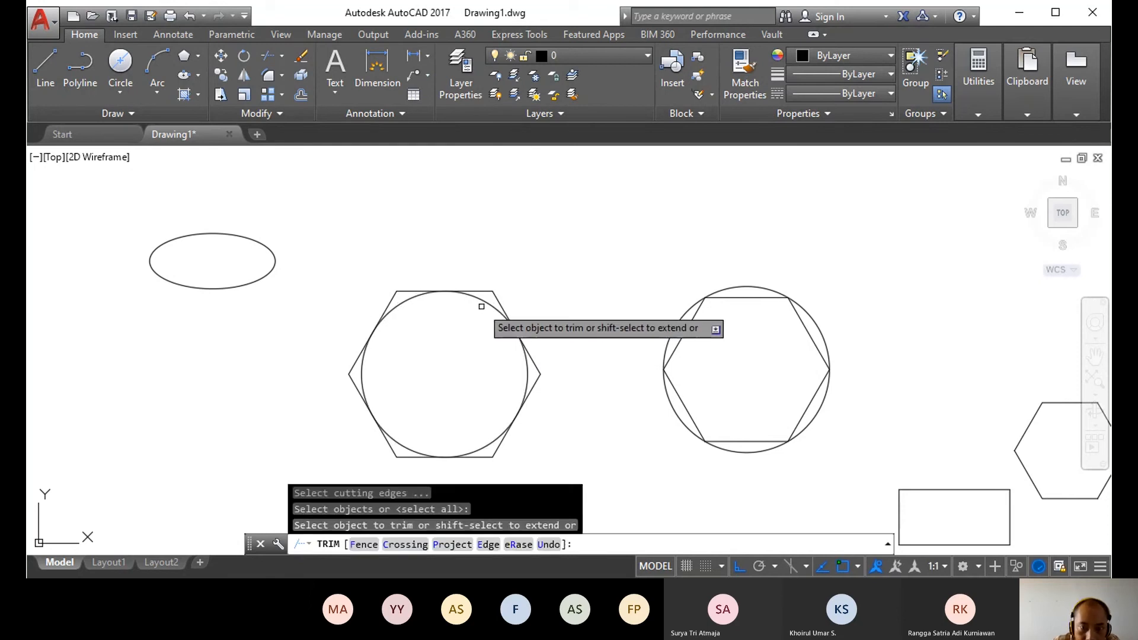
{"action": "left_click", "coordinate": [487, 303]}
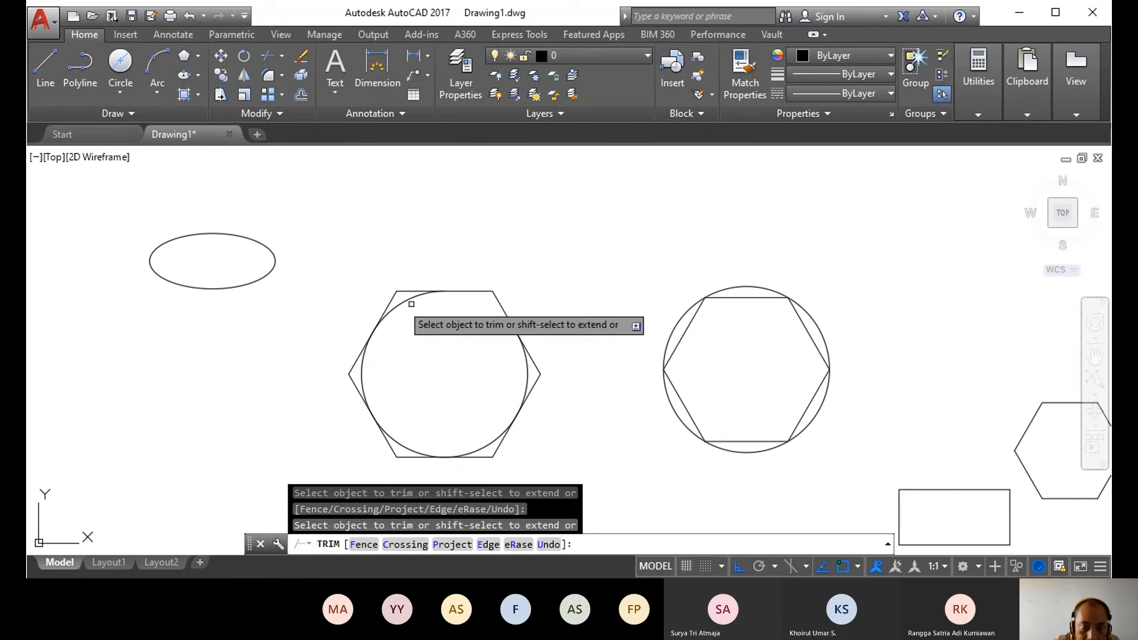
{"action": "left_click", "coordinate": [401, 298]}
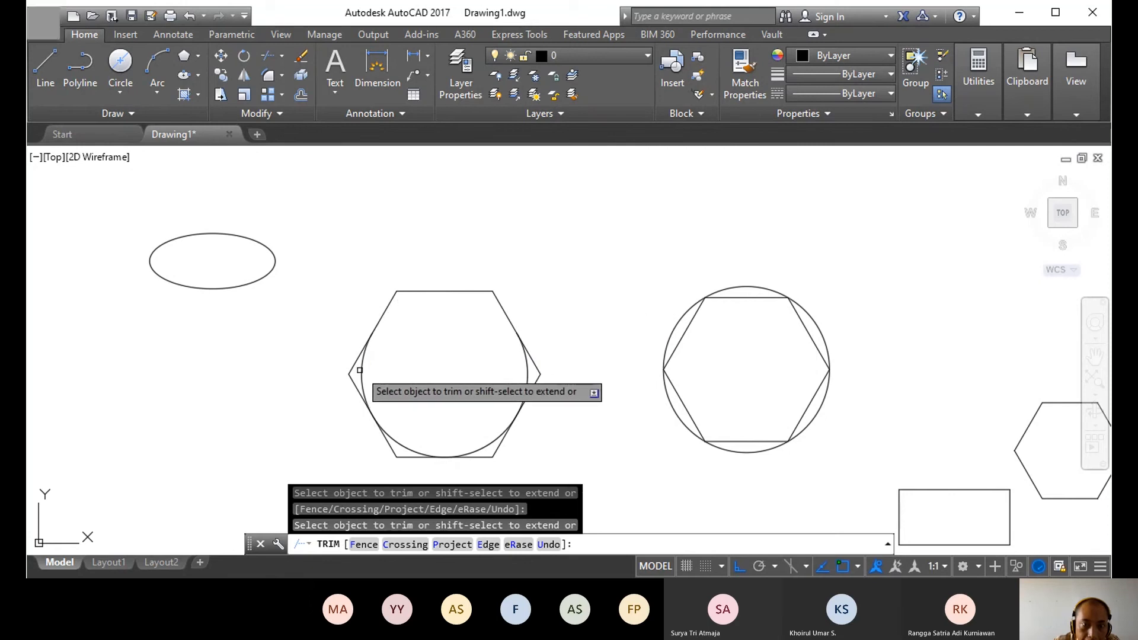
{"action": "left_click", "coordinate": [362, 366]}
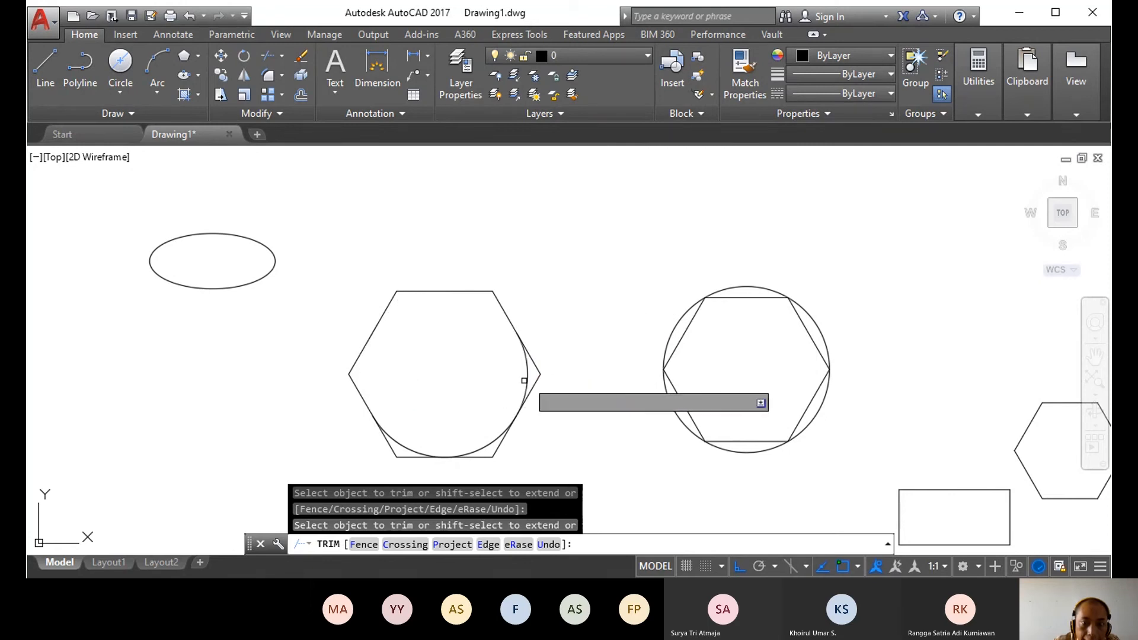
{"action": "left_click", "coordinate": [526, 384]}
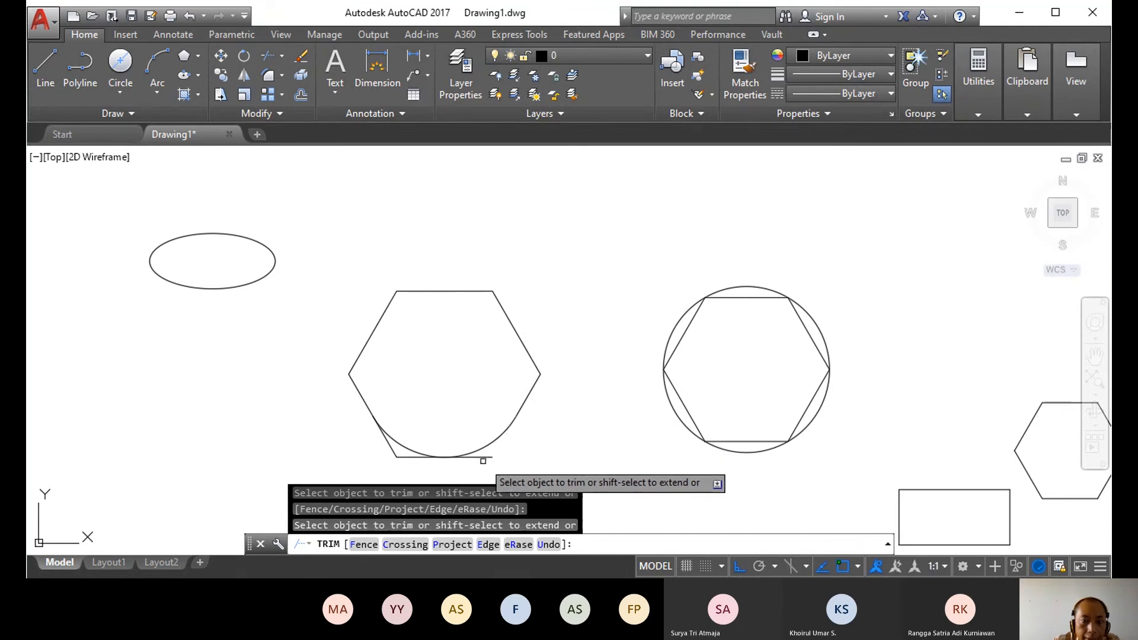
{"action": "left_click", "coordinate": [482, 452]}
{"action": "key", "text": "Escape"}
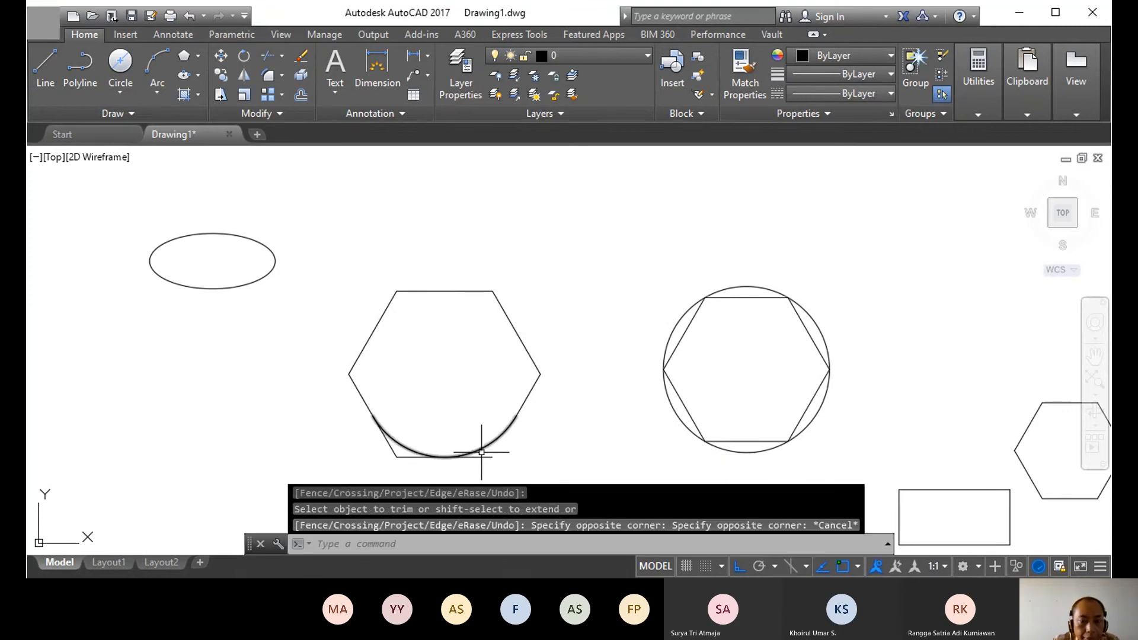
Step: Trim the left hexagon's remaining bottom edge and lower-left corner so its base follows the circle's bottom arc
{"action": "right_click", "coordinate": [553, 444]}
{"action": "left_click", "coordinate": [617, 160]}
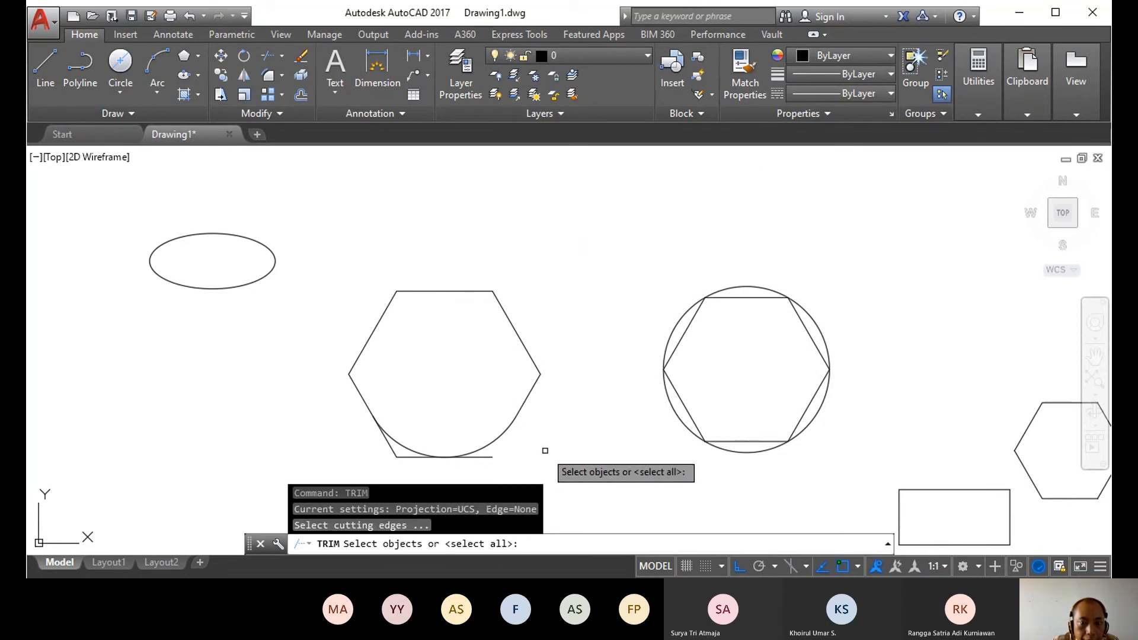
{"action": "key", "text": "Return"}
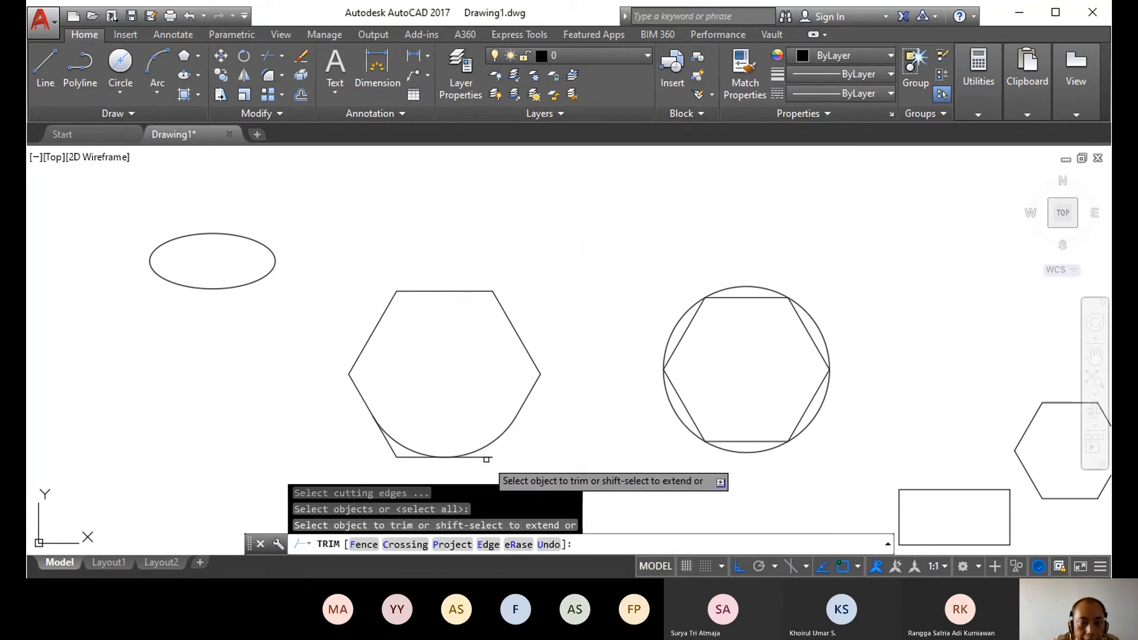
{"action": "left_click", "coordinate": [486, 457]}
{"action": "left_click", "coordinate": [431, 458]}
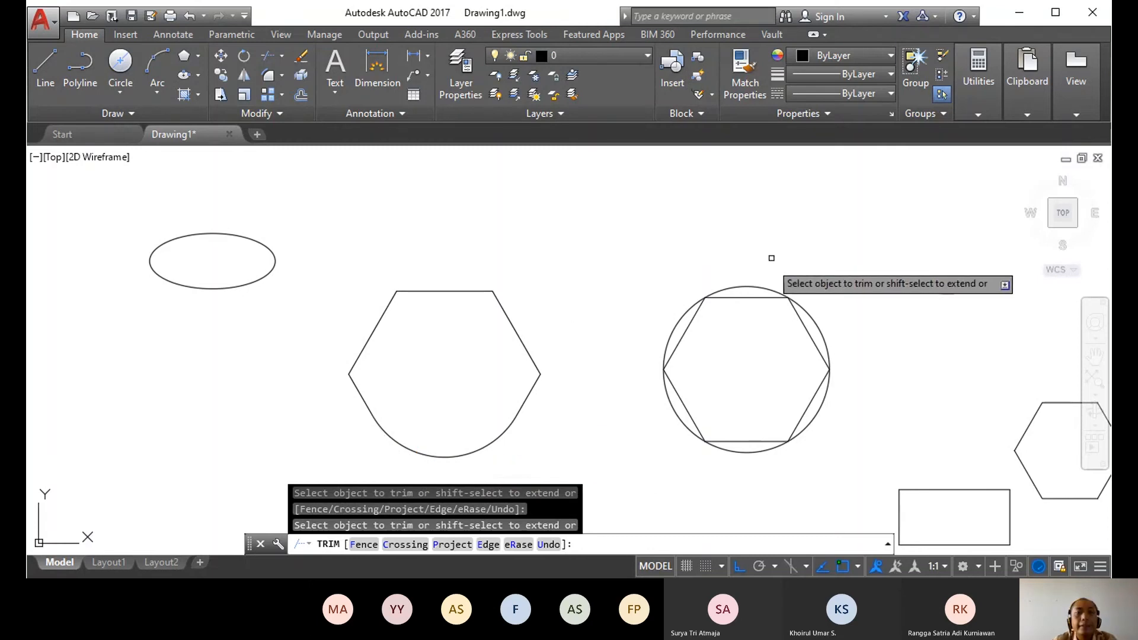
{"action": "key", "text": "Escape"}
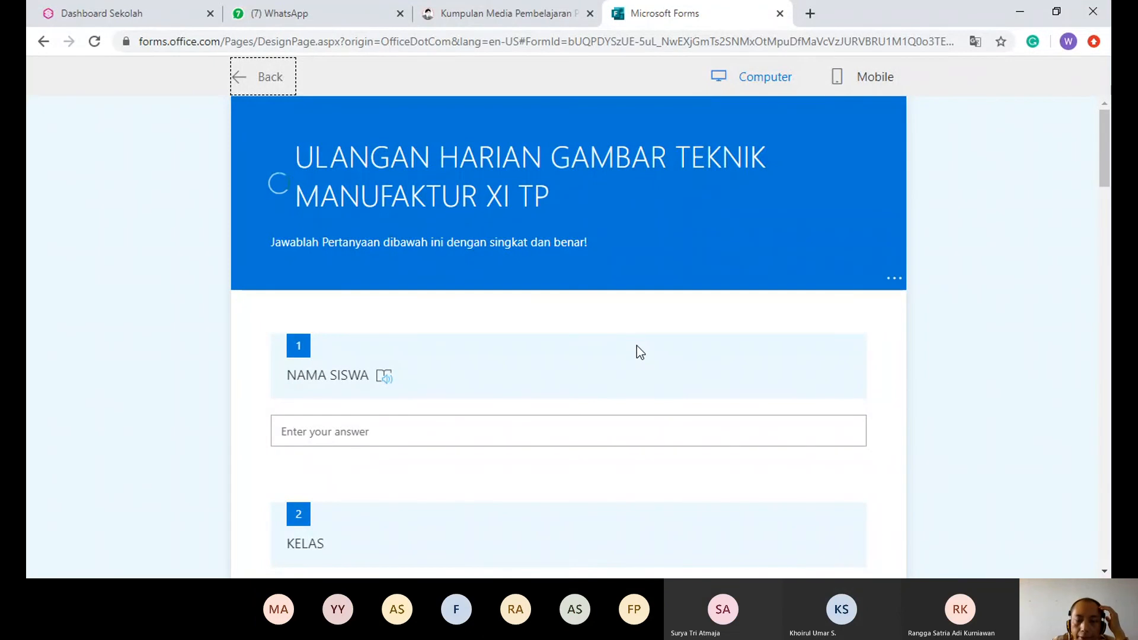
Step: Switch to the quiz preview in Microsoft Forms and read through its questions from the student name to question 12
{"action": "scroll", "coordinate": [636, 366], "scroll_direction": "down", "scroll_amount": 3}
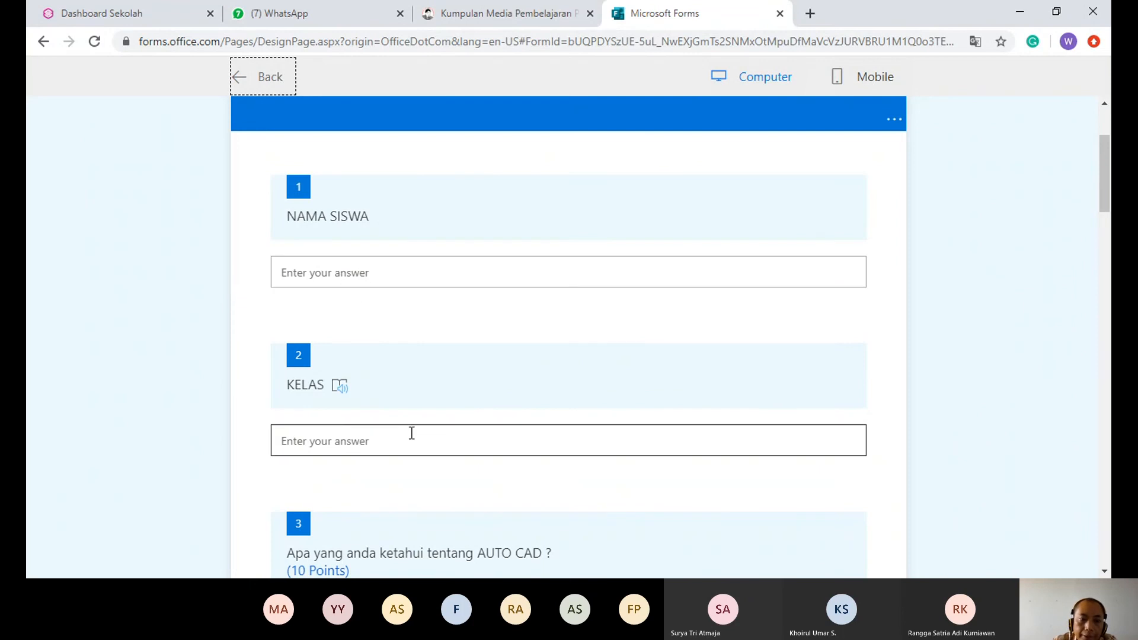
{"action": "scroll", "coordinate": [405, 438], "scroll_direction": "down", "scroll_amount": 5}
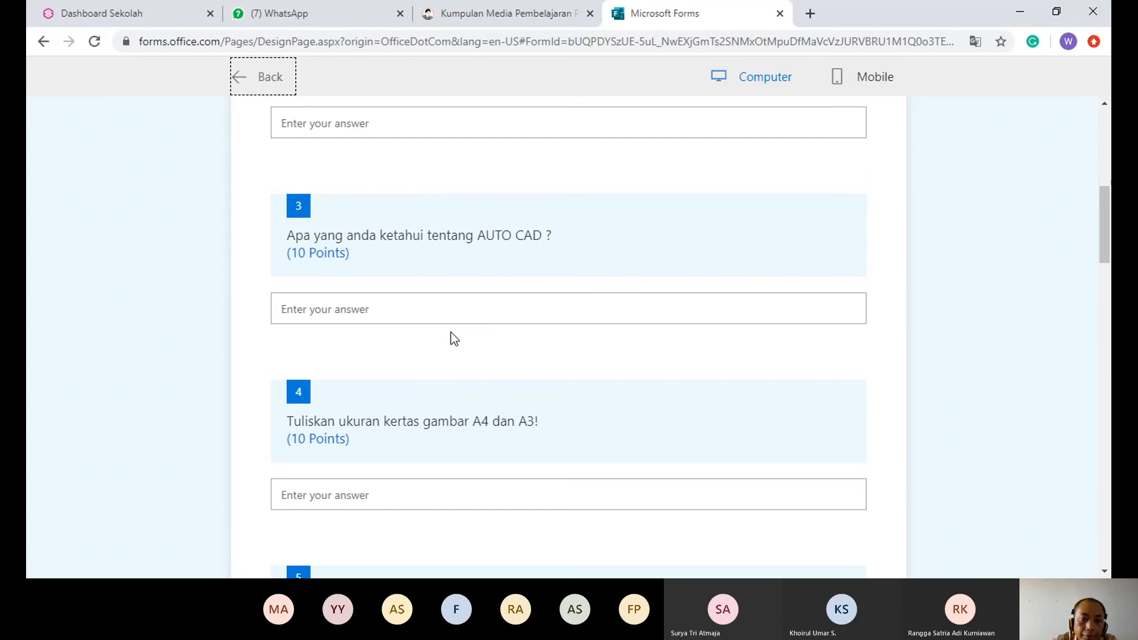
{"action": "scroll", "coordinate": [439, 339], "scroll_direction": "down", "scroll_amount": 1}
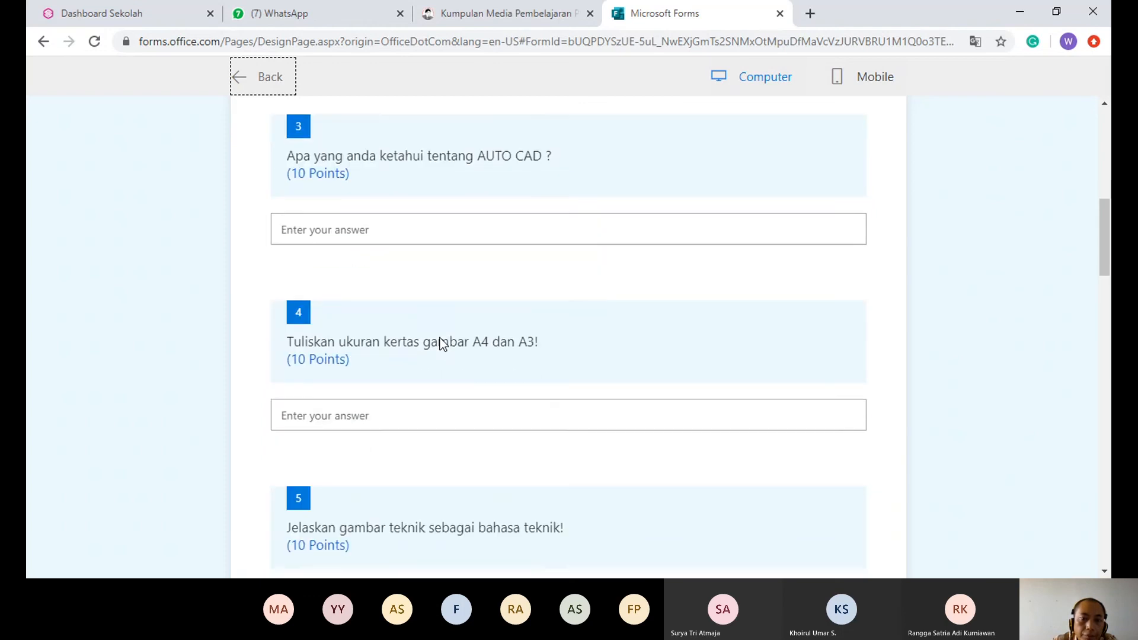
{"action": "scroll", "coordinate": [429, 304], "scroll_direction": "down", "scroll_amount": 1}
{"action": "scroll", "coordinate": [428, 303], "scroll_direction": "down", "scroll_amount": 1}
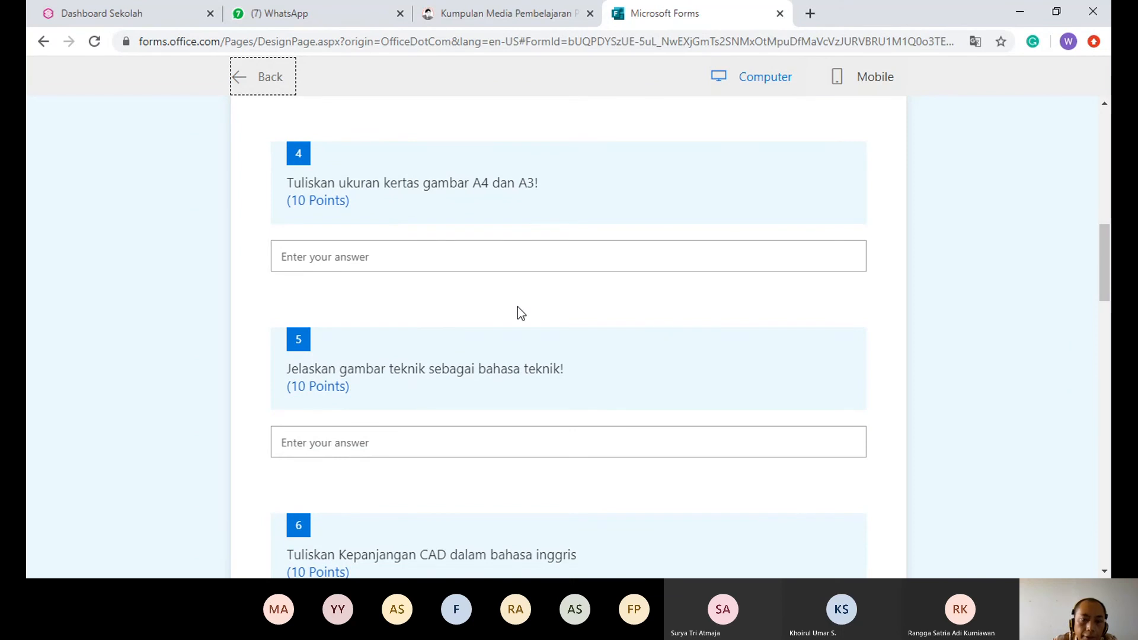
{"action": "scroll", "coordinate": [517, 307], "scroll_direction": "down", "scroll_amount": 2}
{"action": "scroll", "coordinate": [526, 292], "scroll_direction": "down", "scroll_amount": 9}
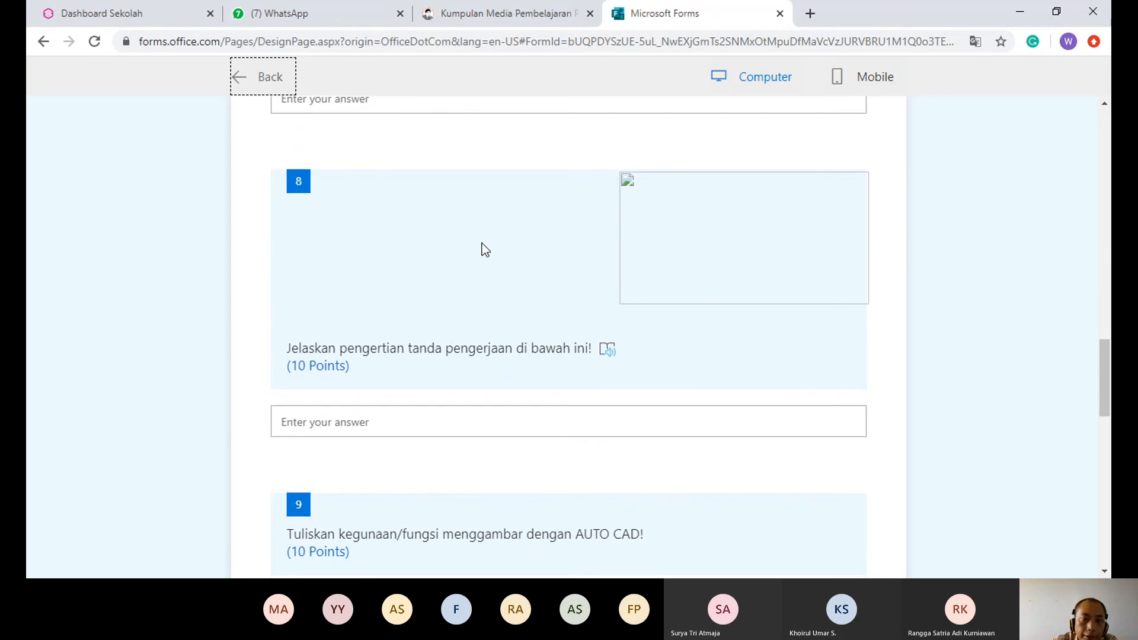
{"action": "scroll", "coordinate": [485, 249], "scroll_direction": "down", "scroll_amount": 8}
{"action": "scroll", "coordinate": [481, 252], "scroll_direction": "down", "scroll_amount": 4}
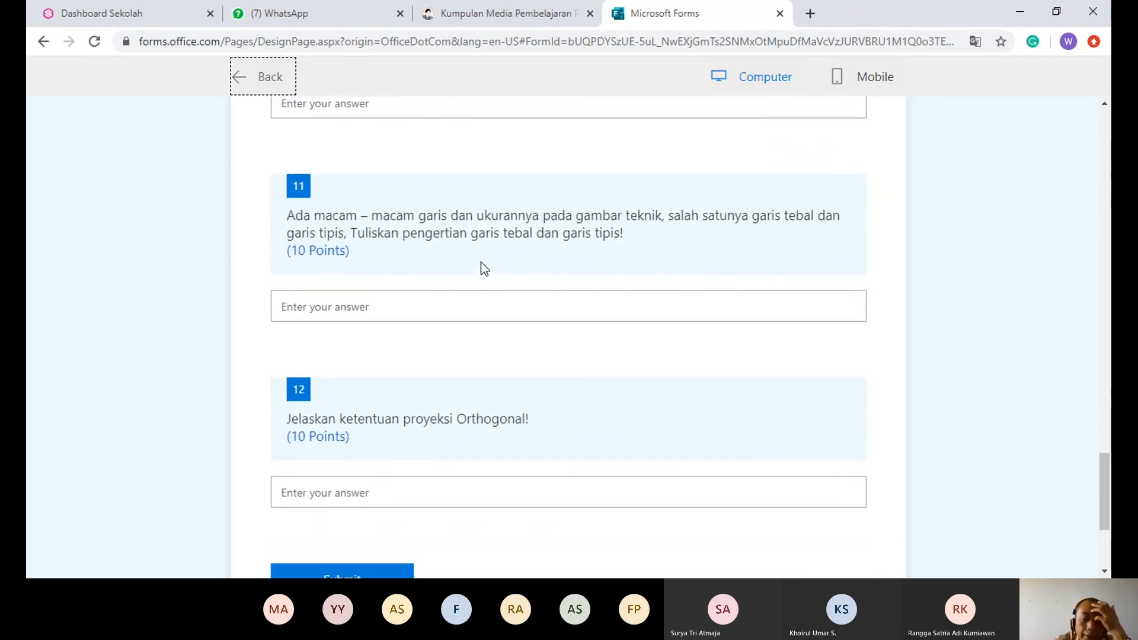
Step: Review questions 6 to 12 of the quiz again and return to the title, student name and class fields
{"action": "scroll", "coordinate": [499, 273], "scroll_direction": "up", "scroll_amount": 10}
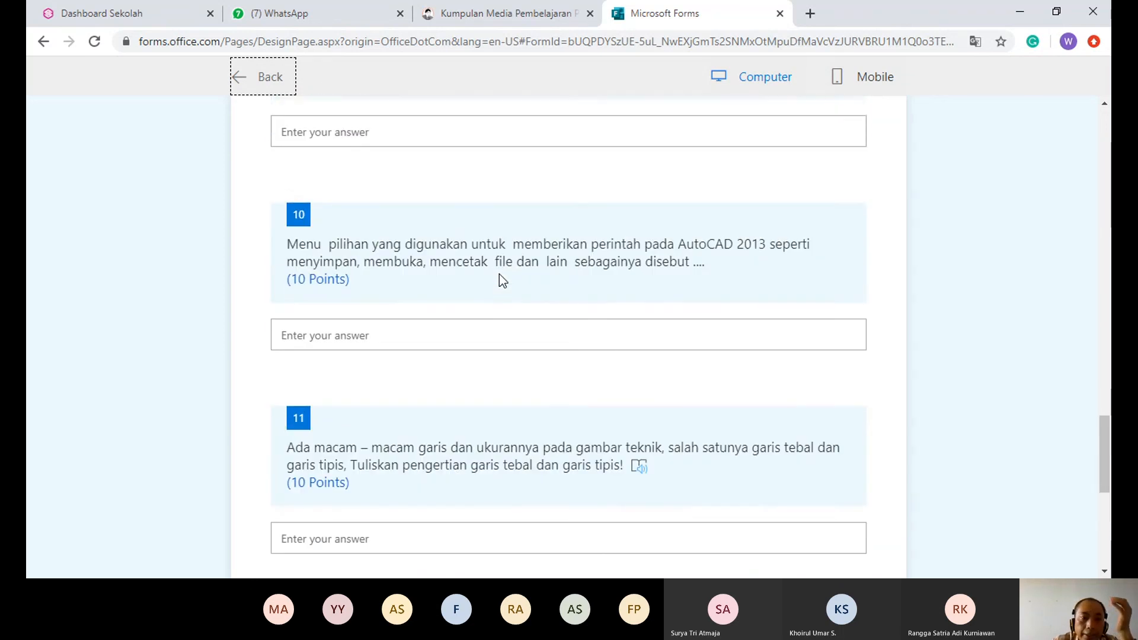
{"action": "scroll", "coordinate": [500, 273], "scroll_direction": "up", "scroll_amount": 9}
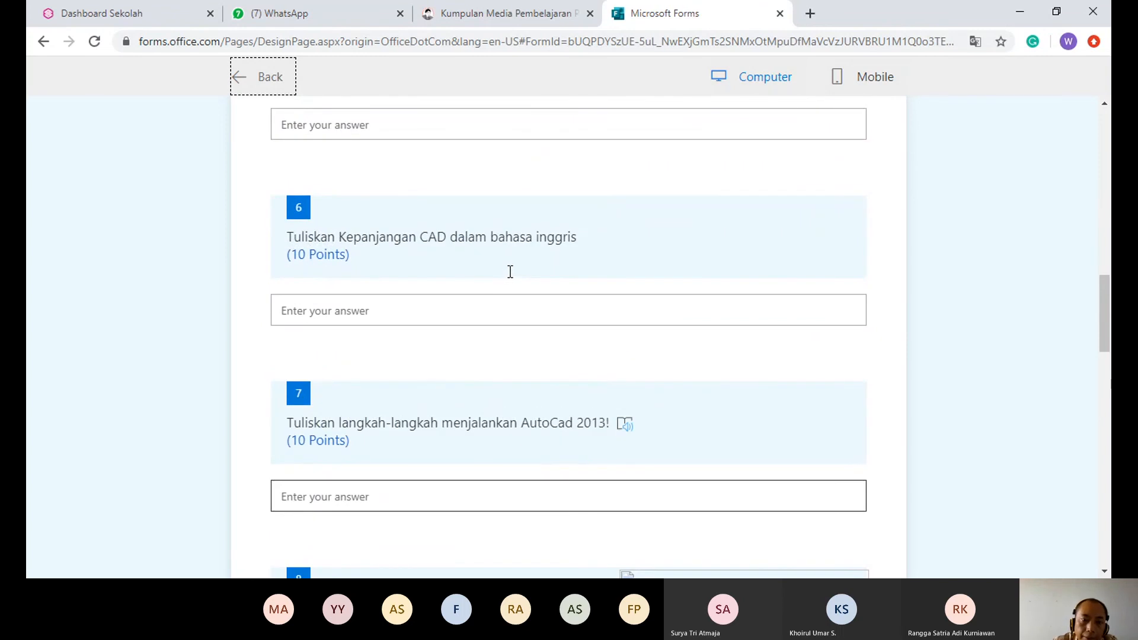
{"action": "scroll", "coordinate": [511, 270], "scroll_direction": "down", "scroll_amount": 18}
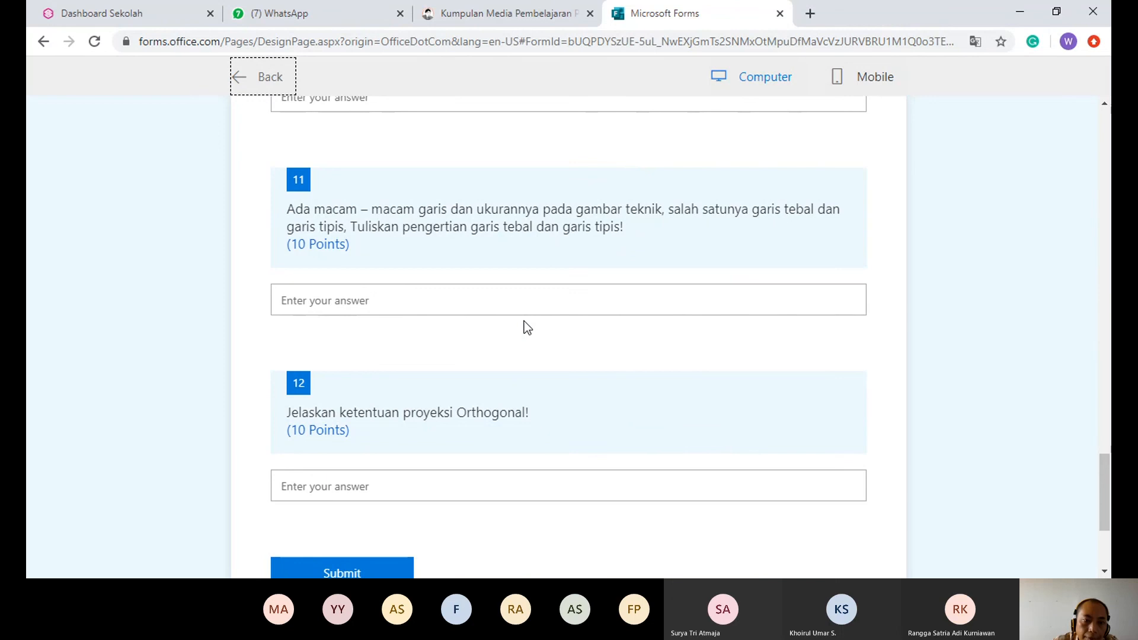
{"action": "scroll", "coordinate": [468, 281], "scroll_direction": "up", "scroll_amount": 8}
{"action": "scroll", "coordinate": [468, 281], "scroll_direction": "up", "scroll_amount": 20}
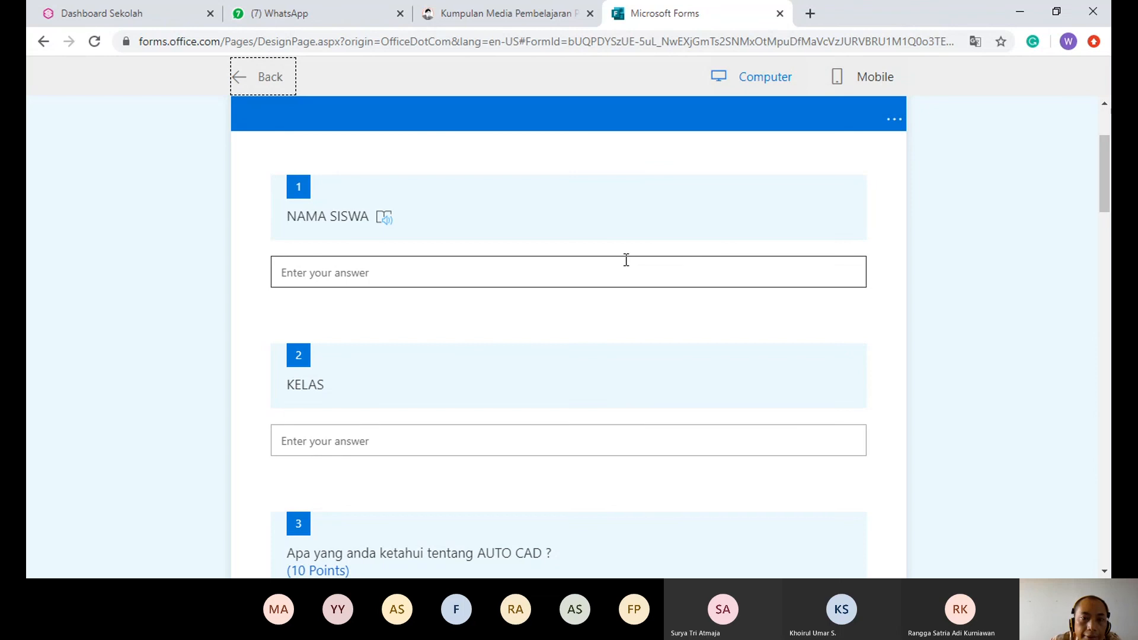
{"action": "scroll", "coordinate": [661, 255], "scroll_direction": "up", "scroll_amount": 3}
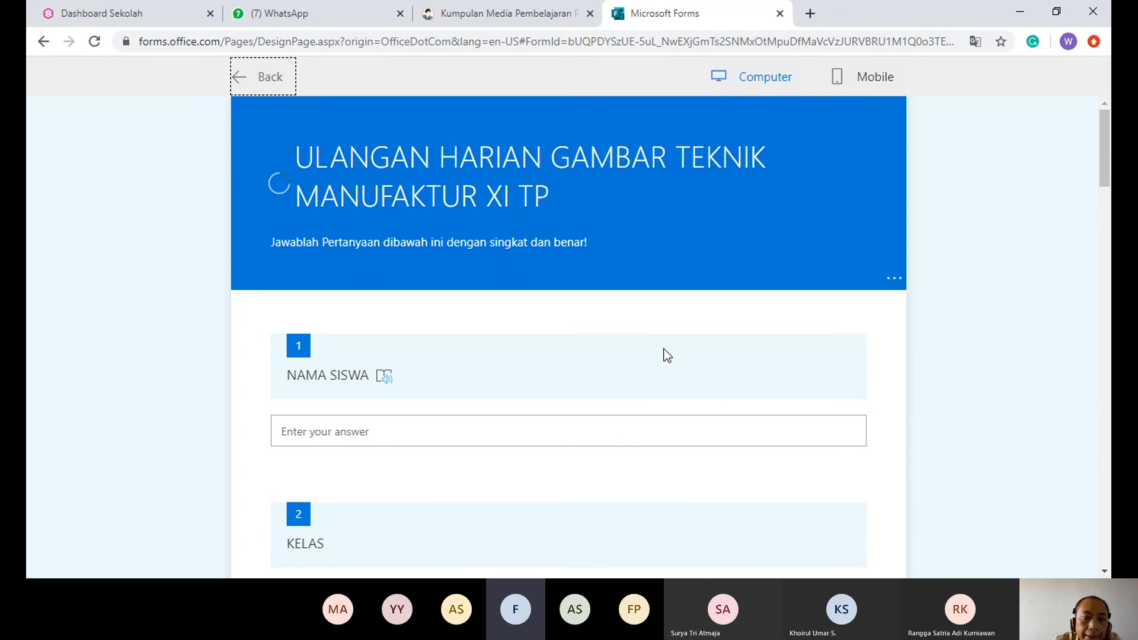
{"action": "scroll", "coordinate": [634, 367], "scroll_direction": "down", "scroll_amount": 1}
{"action": "scroll", "coordinate": [574, 361], "scroll_direction": "down", "scroll_amount": 1}
{"action": "scroll", "coordinate": [536, 397], "scroll_direction": "up", "scroll_amount": 1}
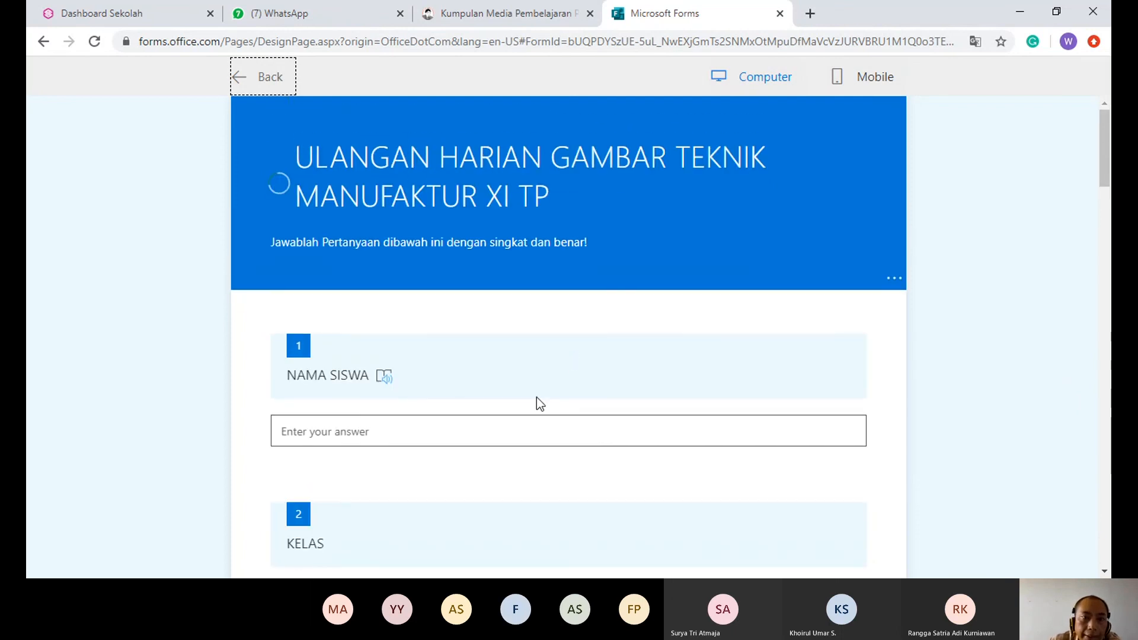
{"action": "scroll", "coordinate": [535, 397], "scroll_direction": "down", "scroll_amount": 1}
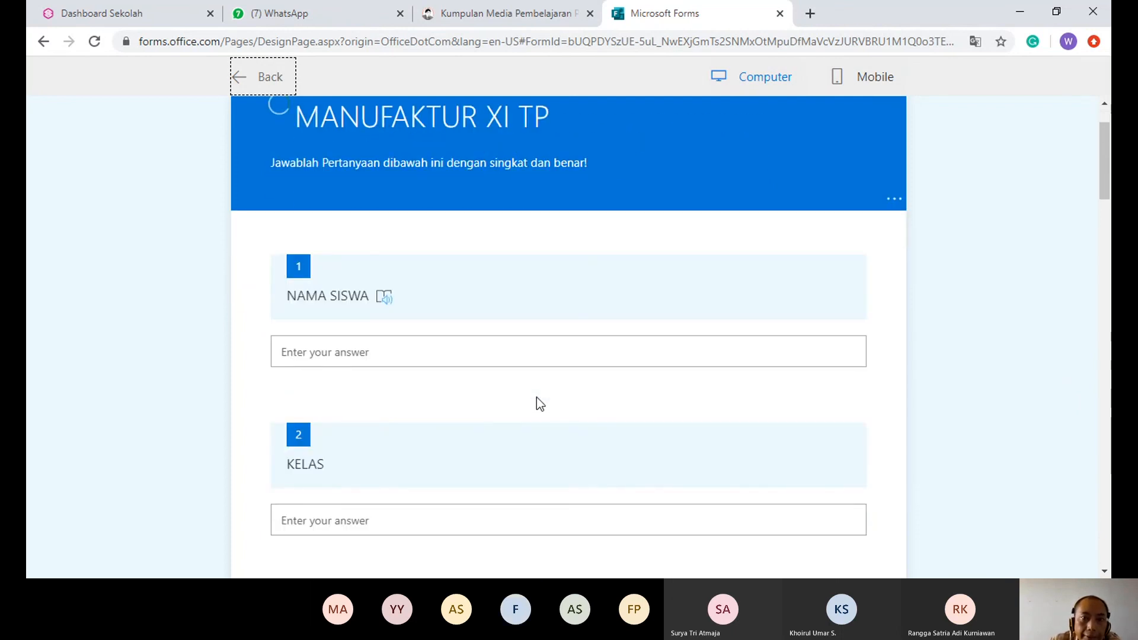